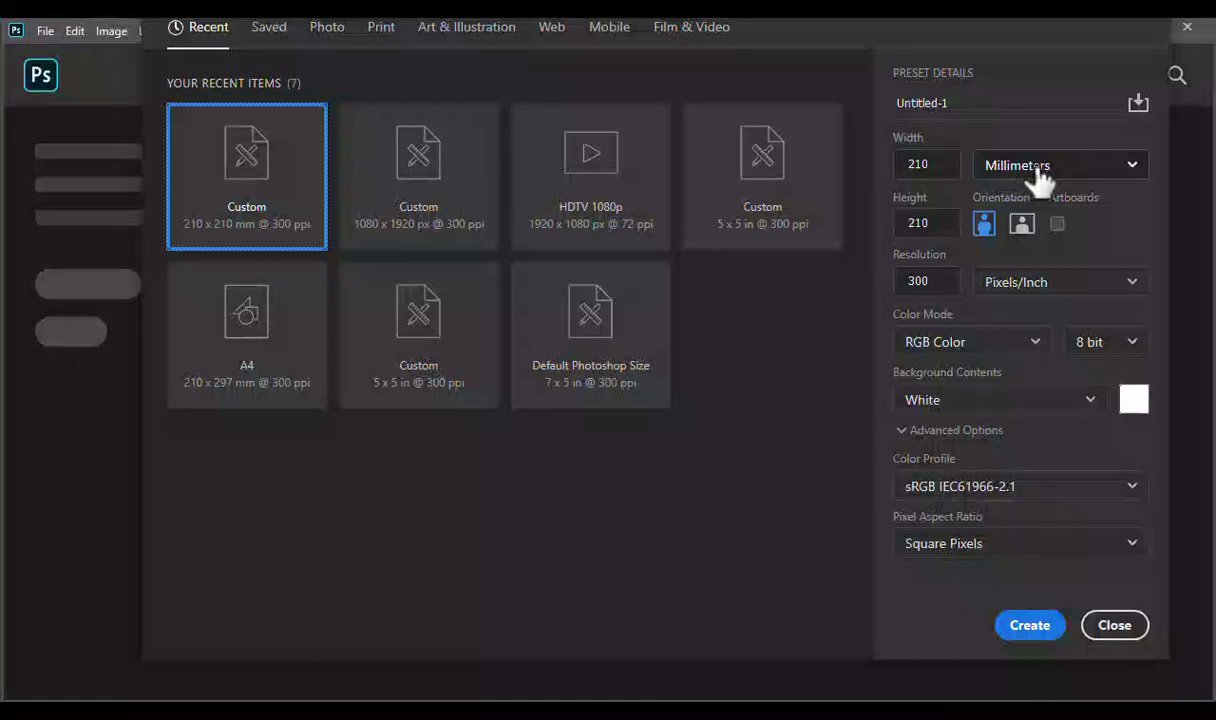
Create a new 210 x 210 mm document at 300 pixels/inch in RGB Color with a white background
left_click(1005, 168)
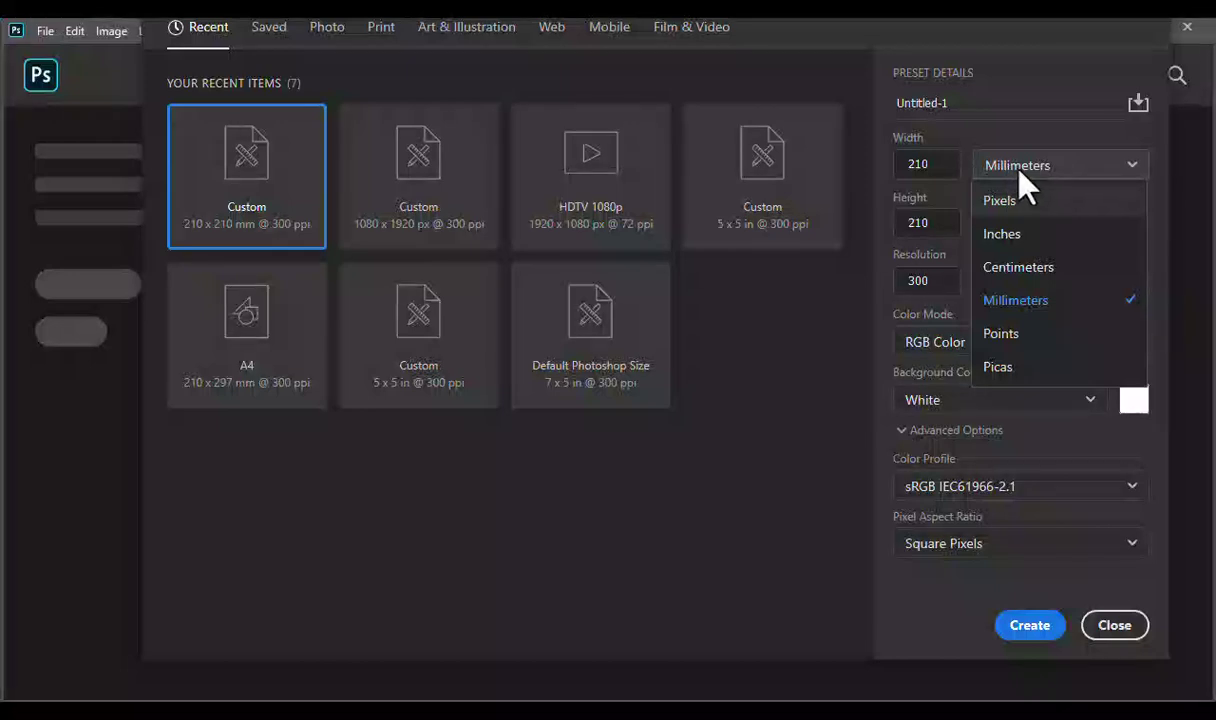
left_click(1019, 171)
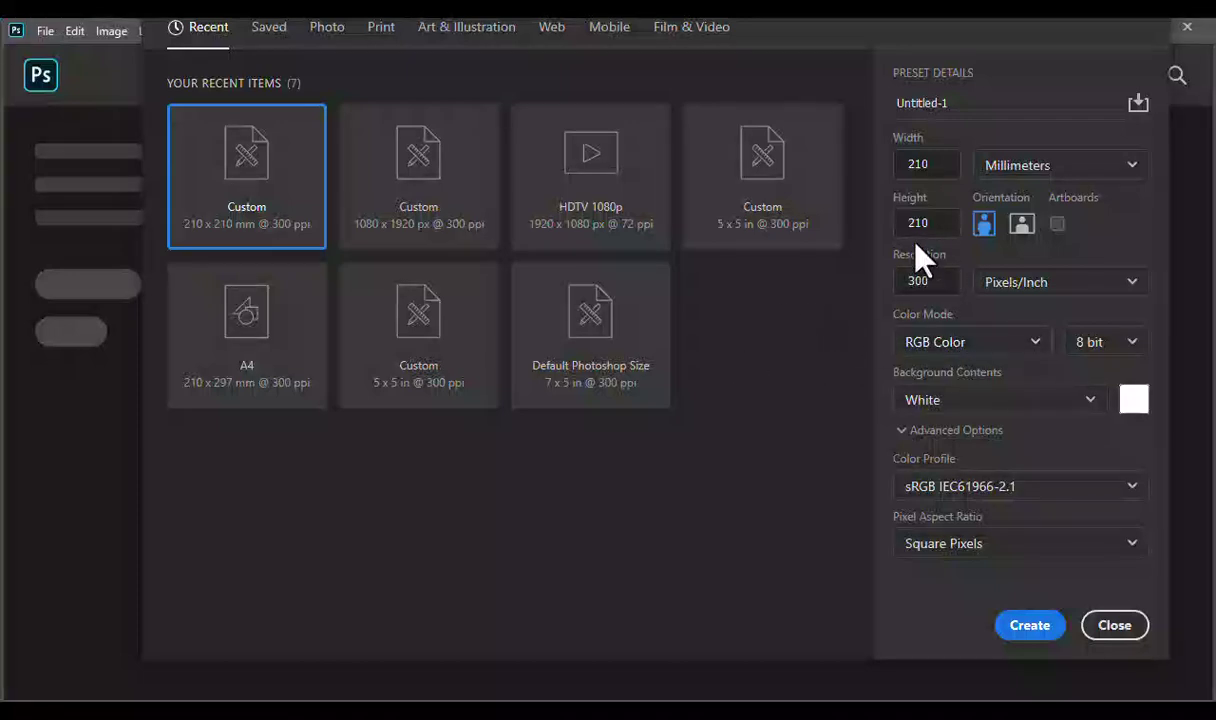
left_click(1030, 625)
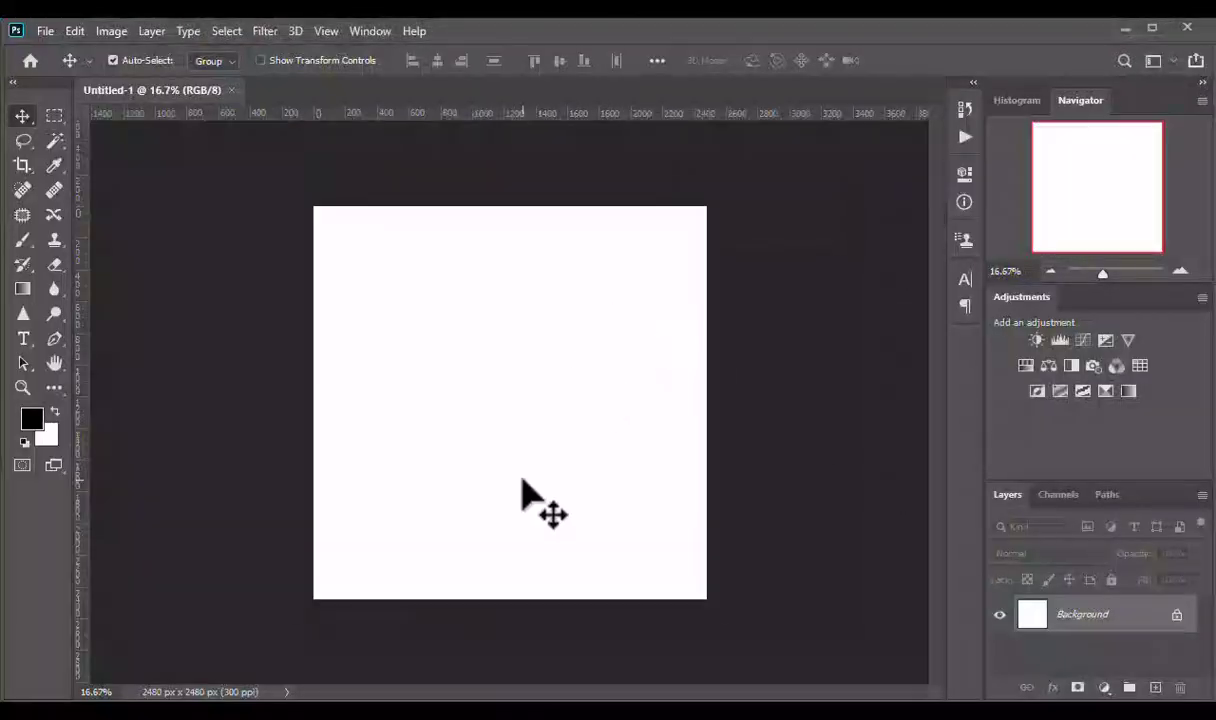
key("ctrl+plus")
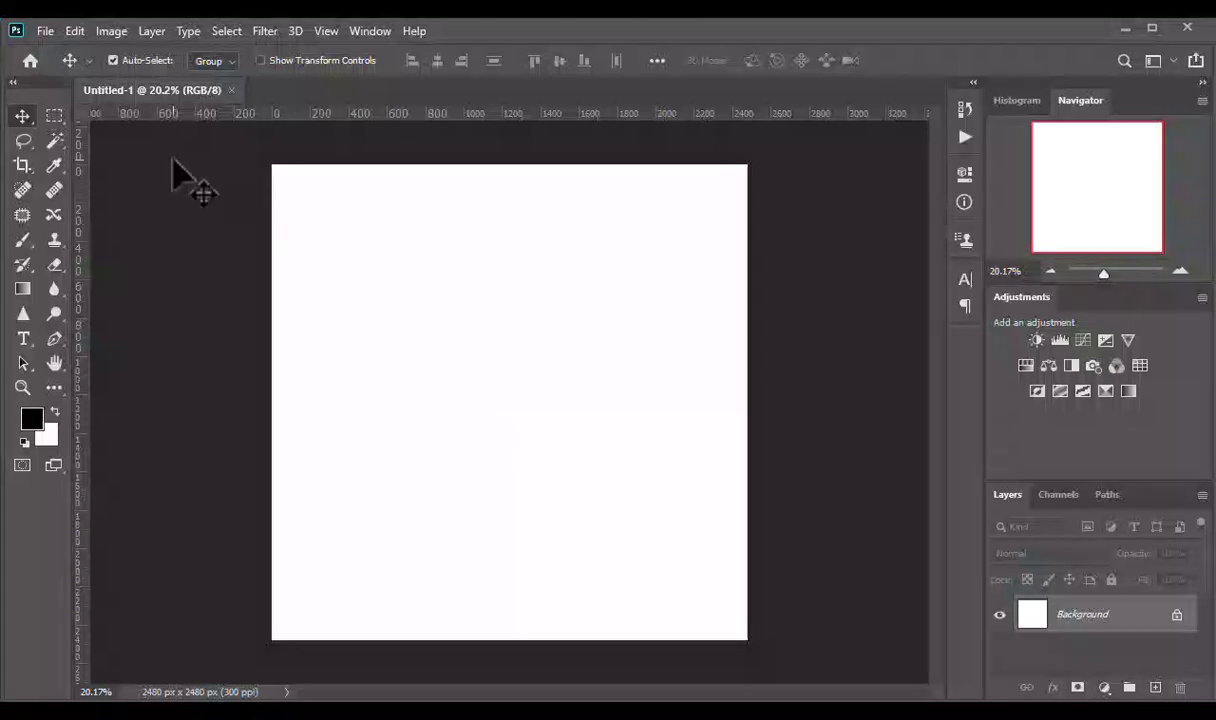
Open the photo of the woman in a beige suit from the flyer folder on the Desktop
left_click(46, 32)
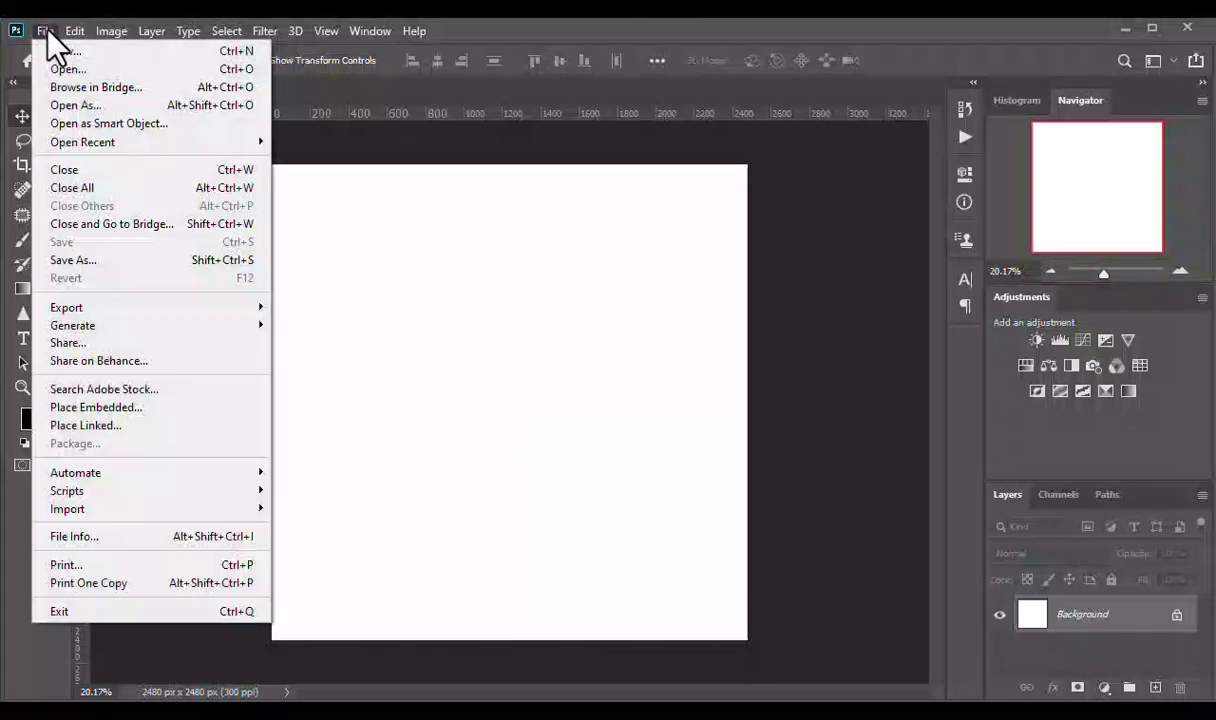
left_click(85, 70)
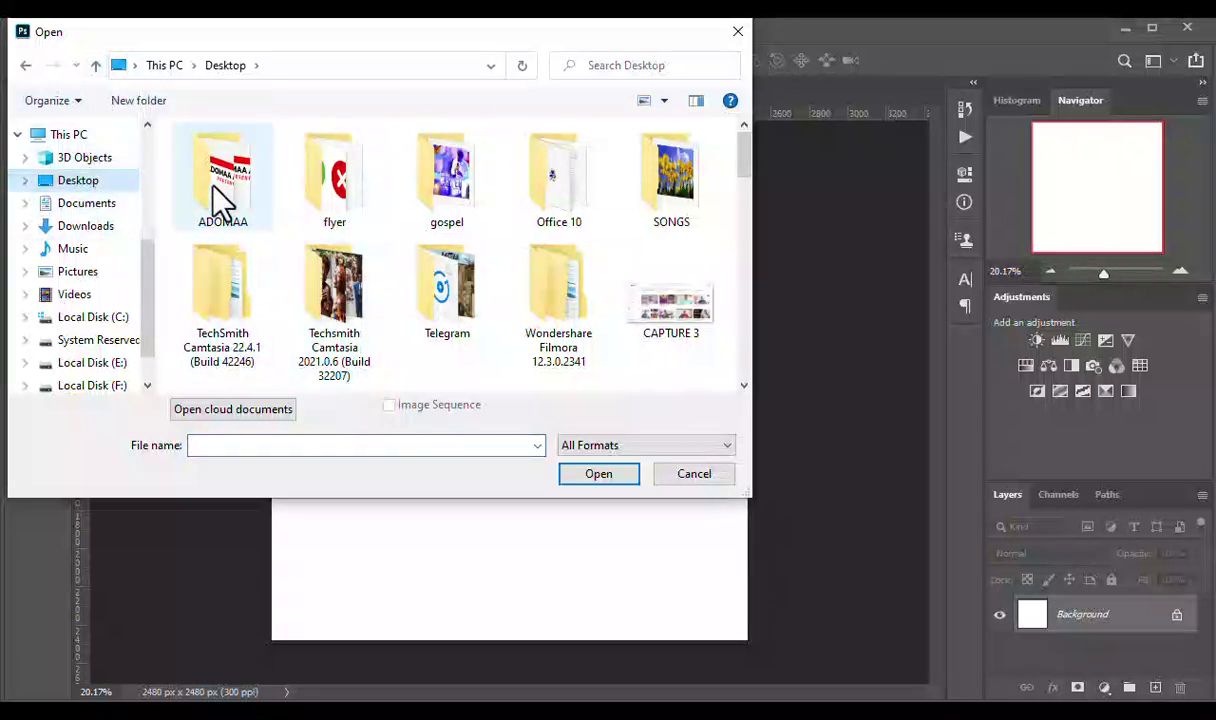
double_click(345, 180)
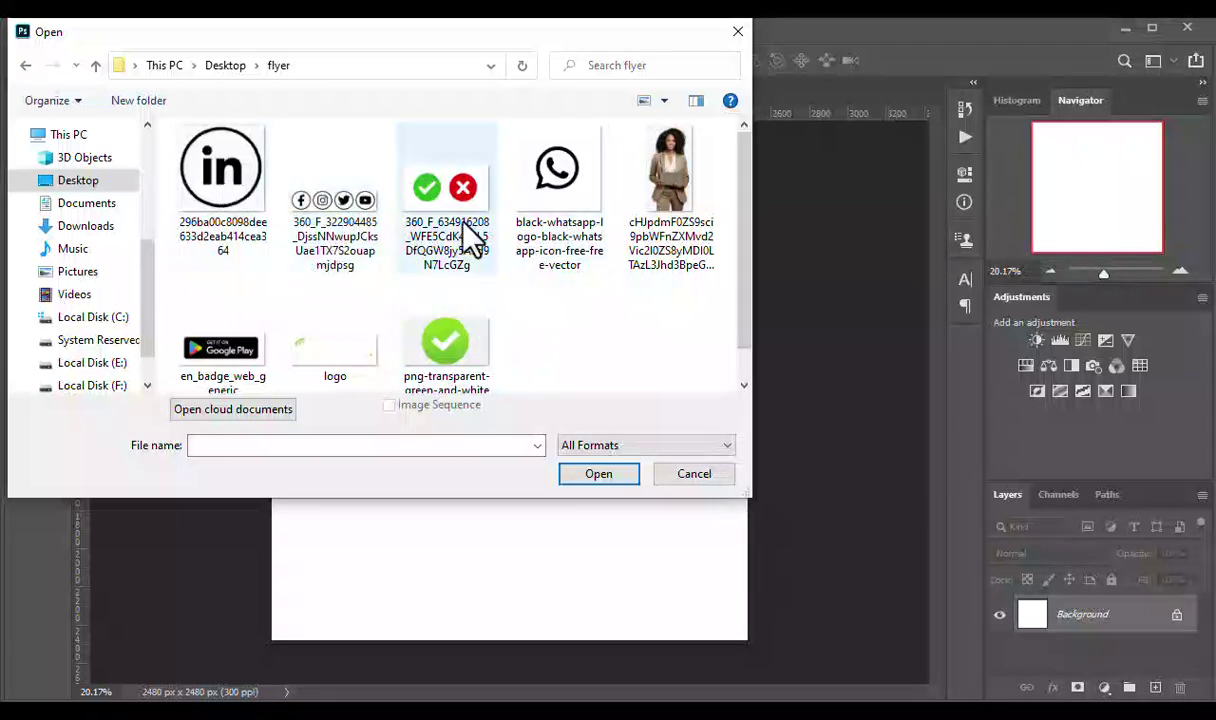
left_click(672, 162)
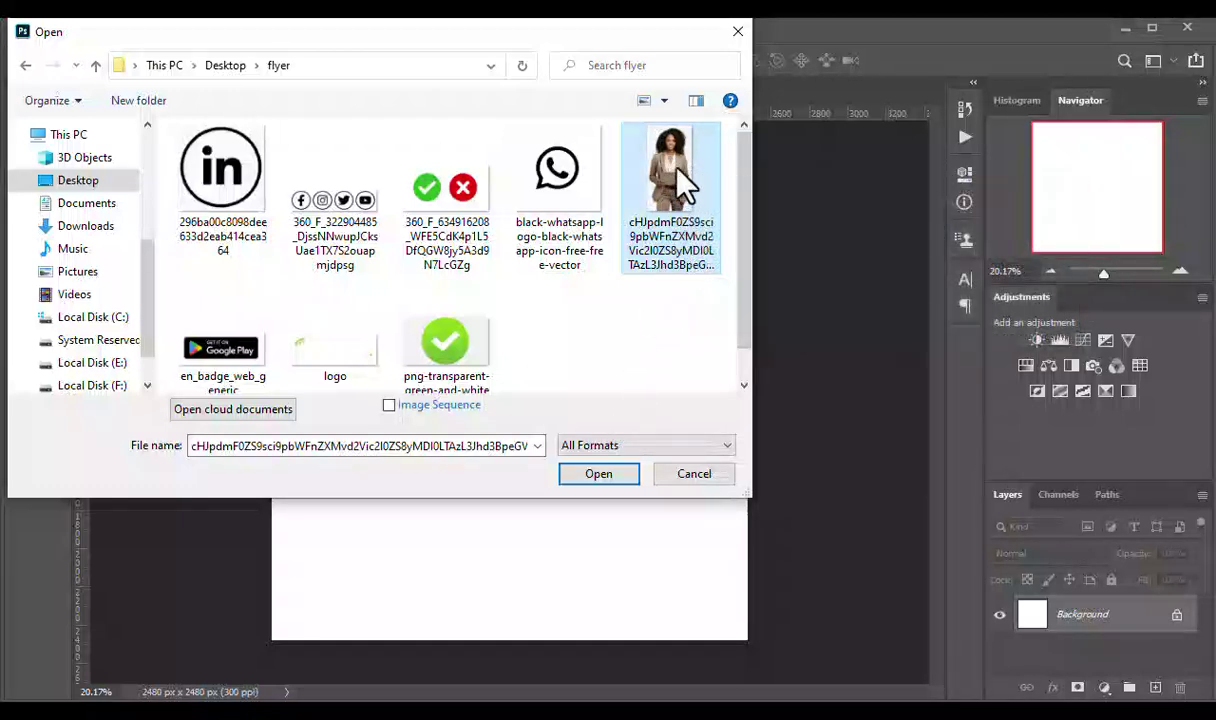
left_click(600, 474)
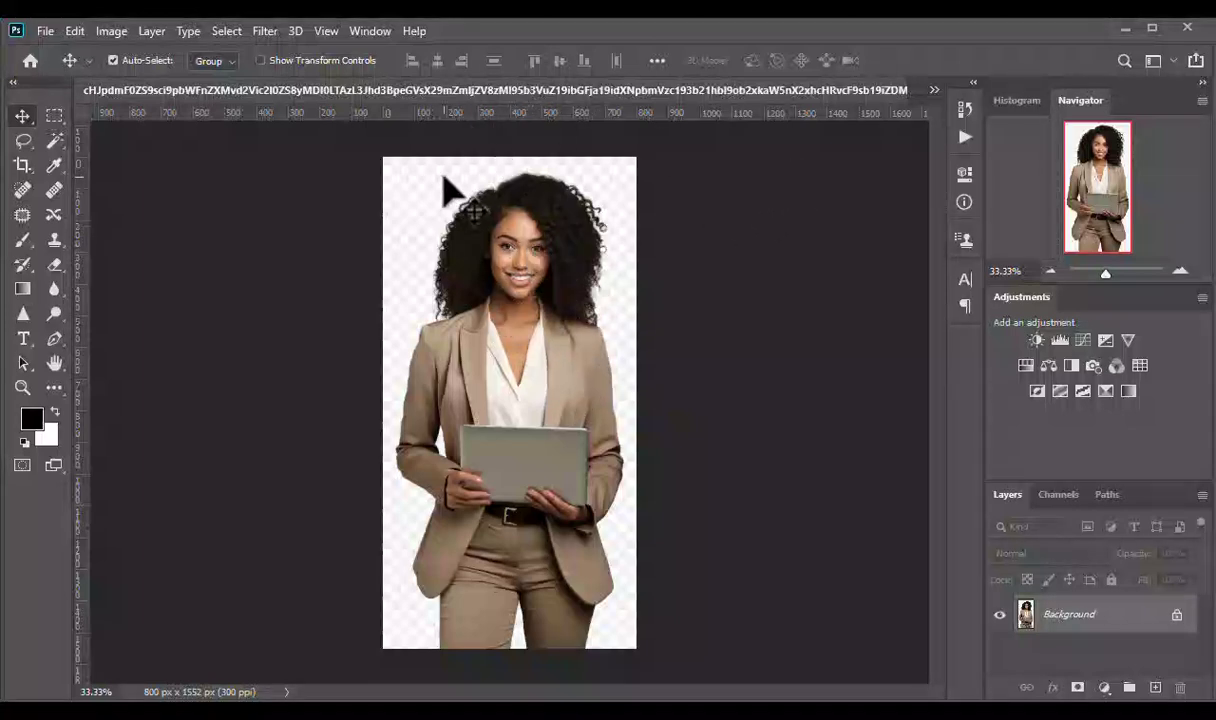
Check the blank Untitled-1 document, return to the woman's photo and examine its hair edges and checkered background up close
left_click(932, 89)
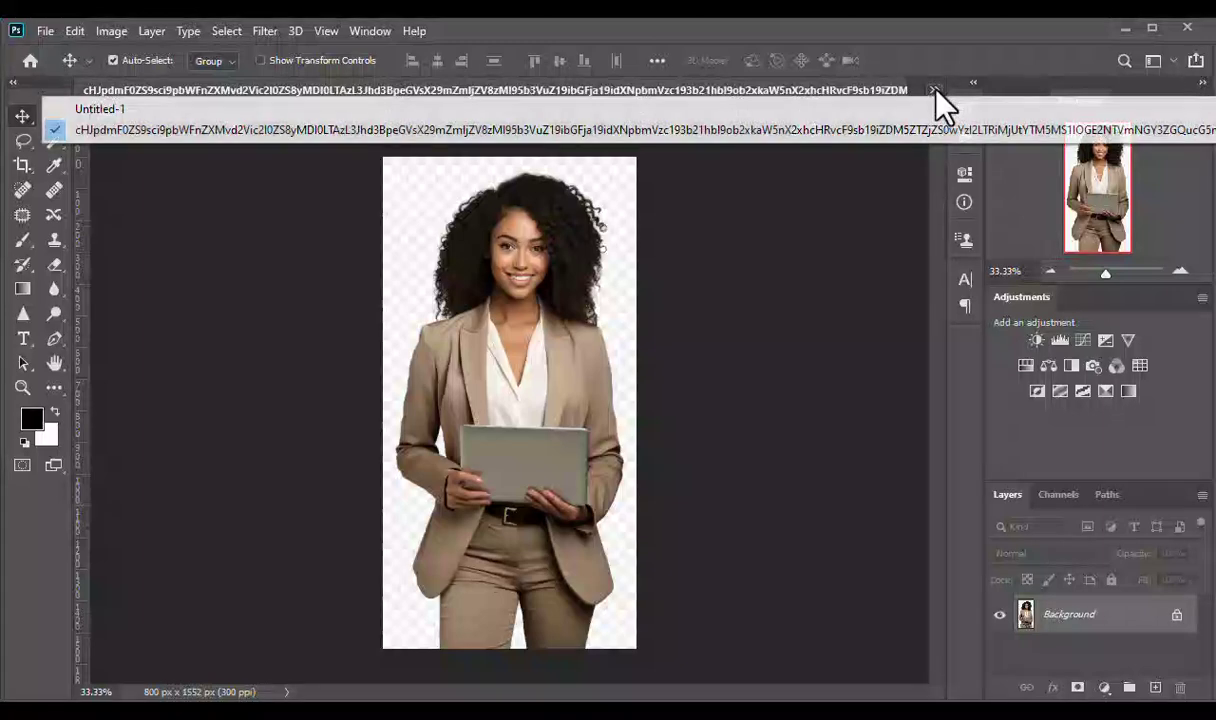
left_click(140, 108)
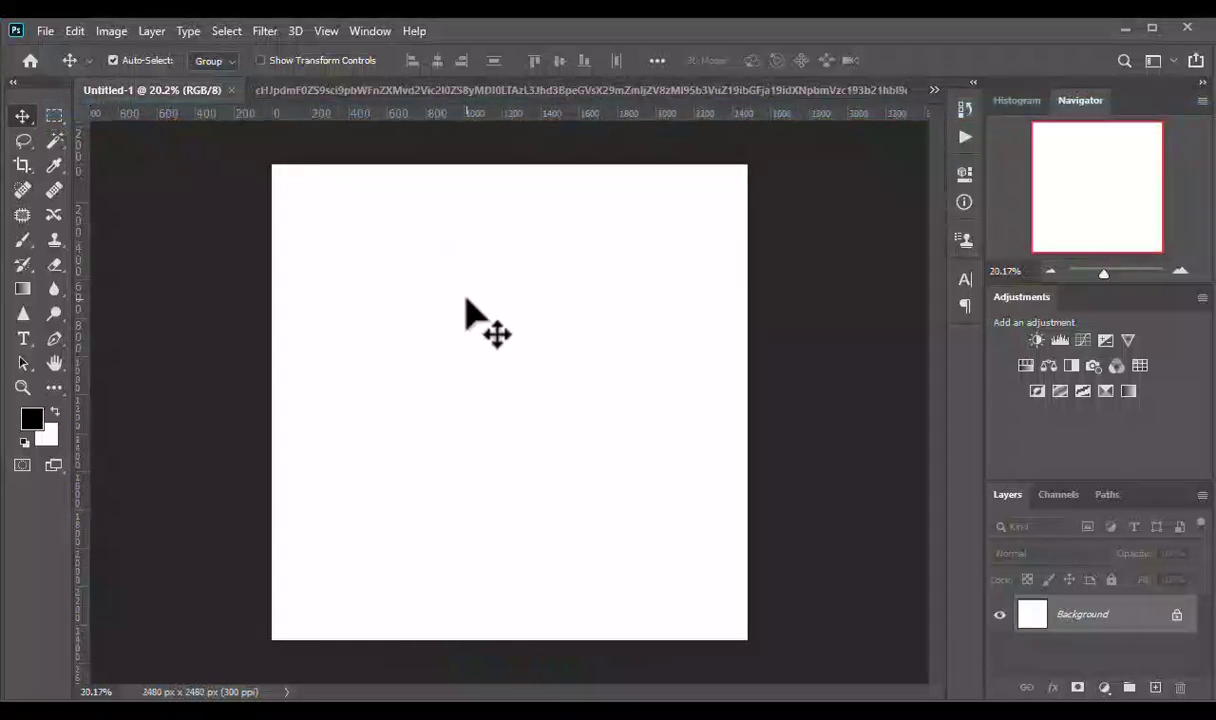
left_click(566, 94)
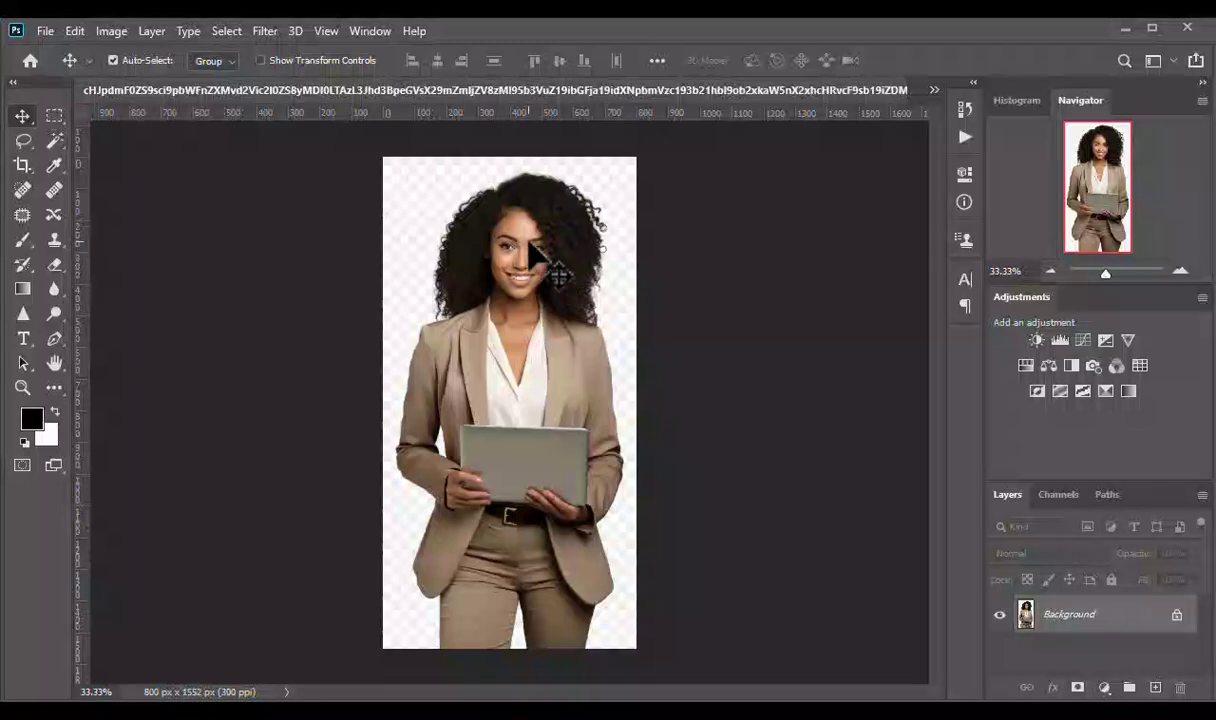
scroll(620, 275, "up", 6)
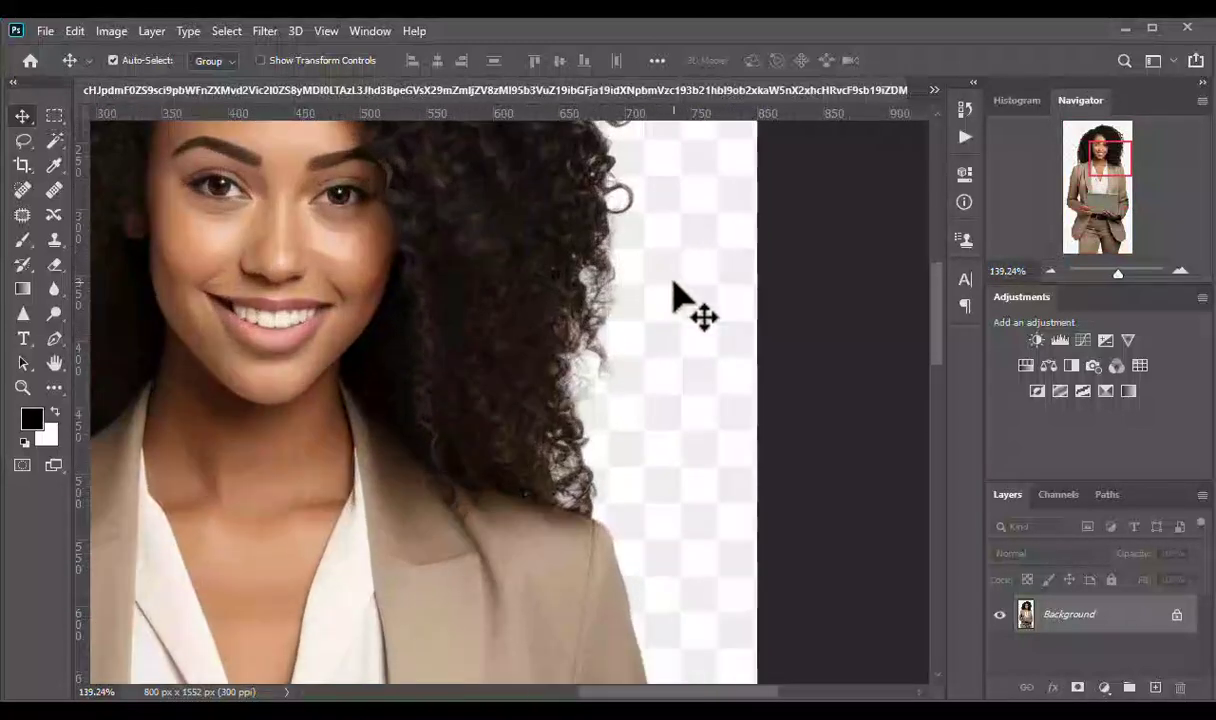
scroll(668, 290, "down", 5)
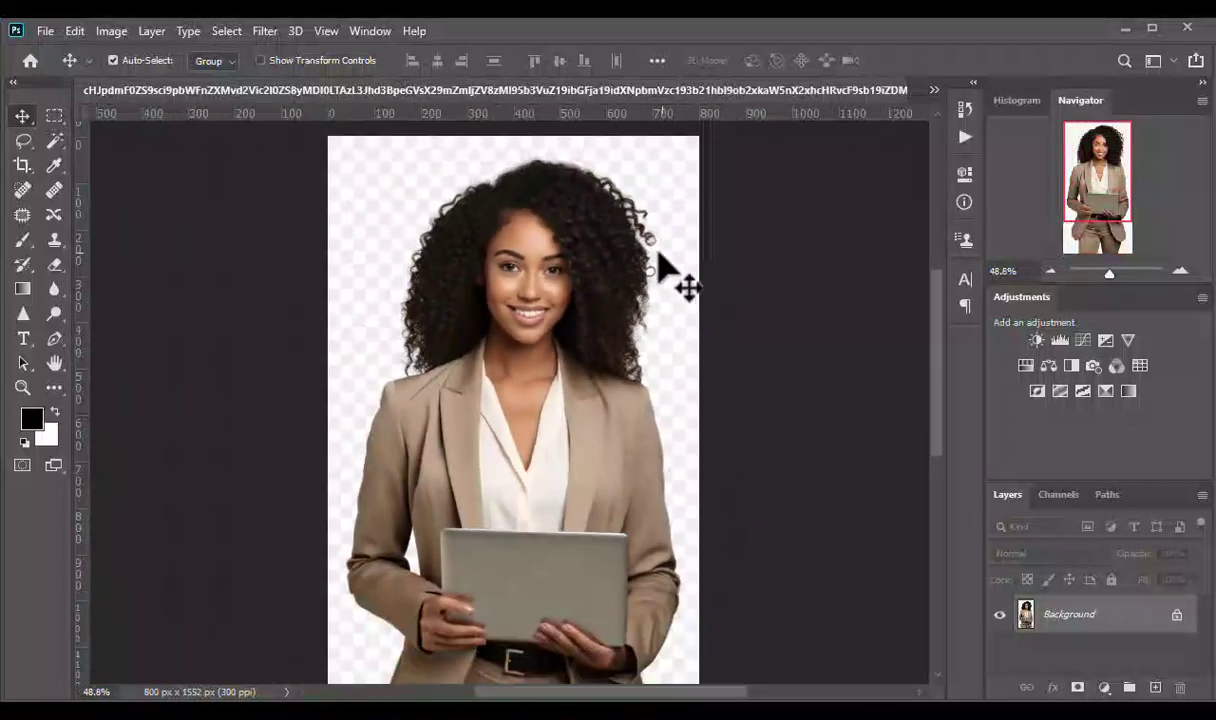
scroll(545, 262, "up", 4)
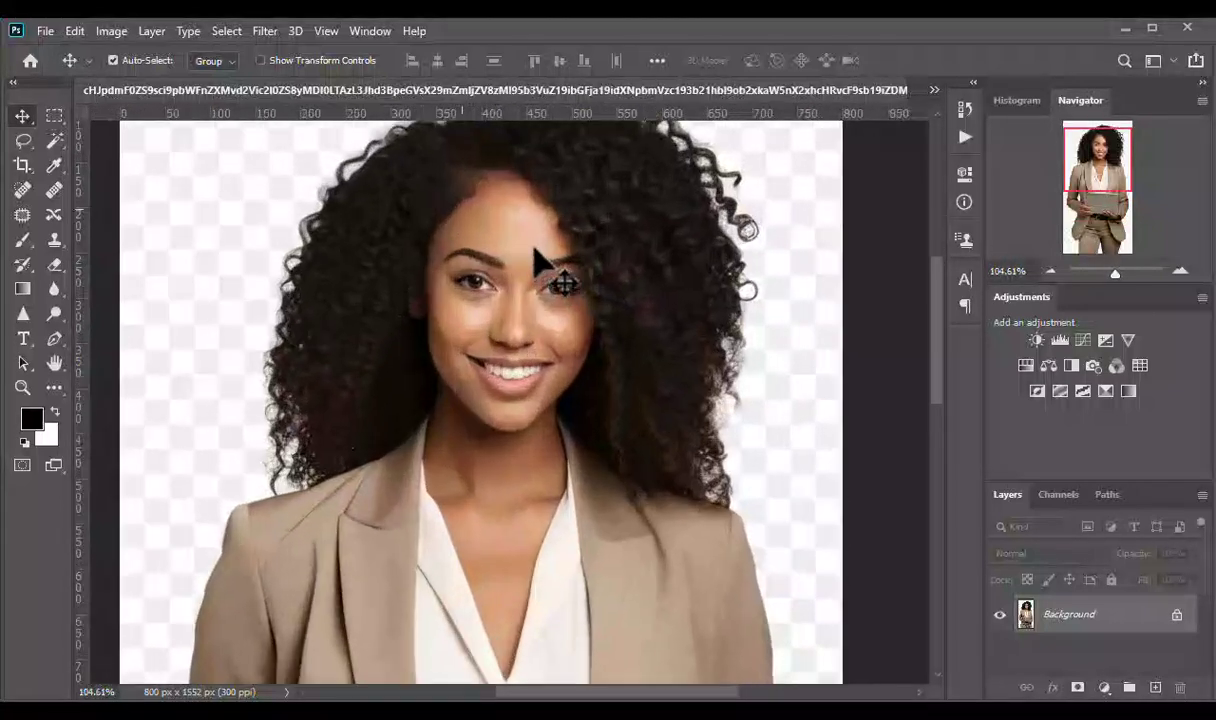
scroll(545, 270, "up", 2)
scroll(521, 278, "down", 4)
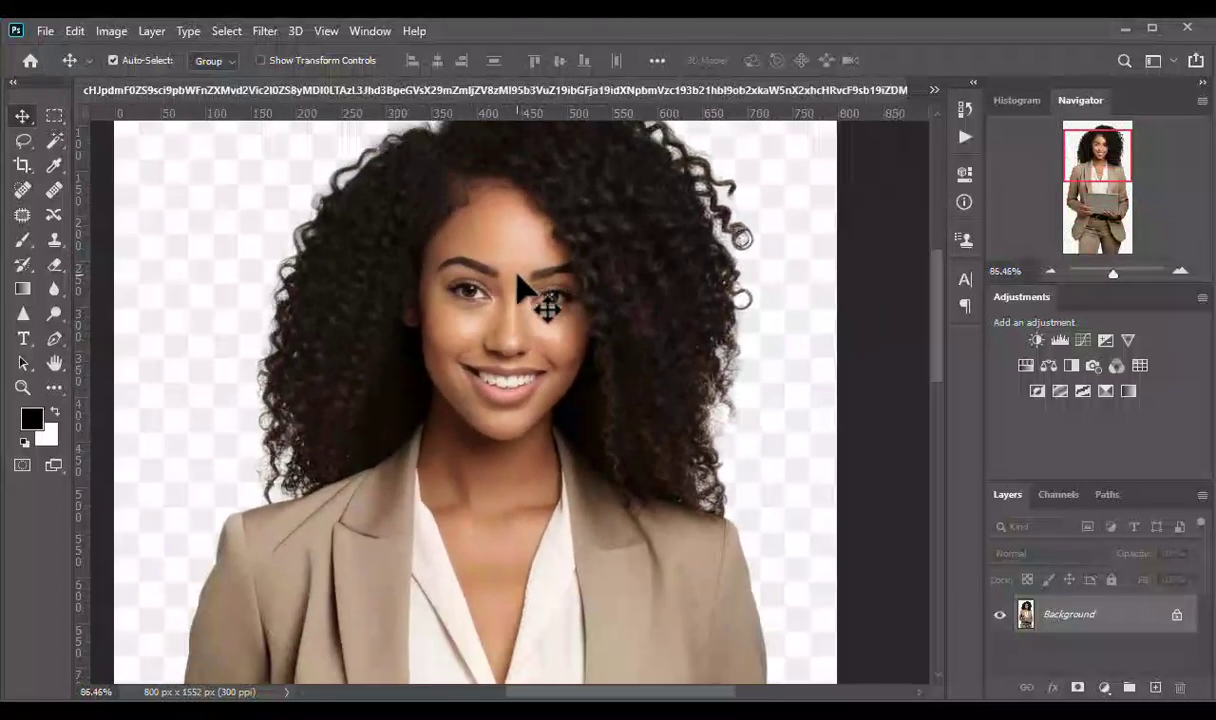
scroll(436, 184, "down", 1)
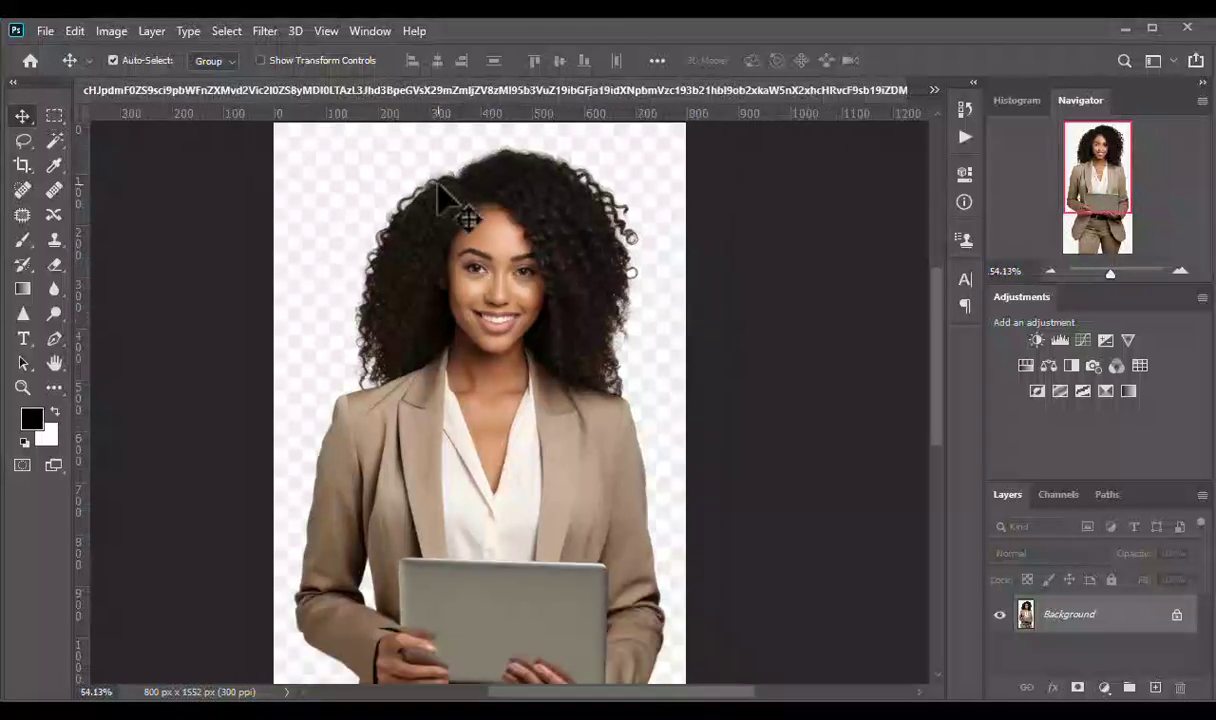
scroll(437, 184, "down", 1)
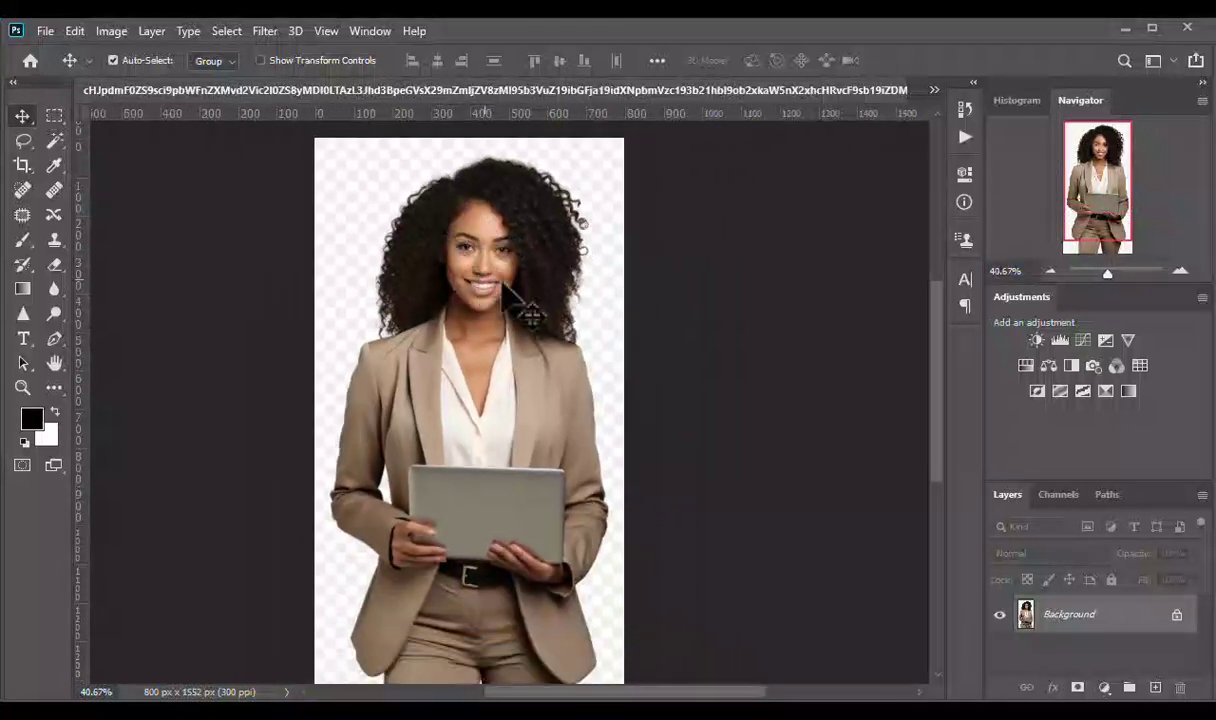
Select the woman in the photo with the Select Subject command
left_click(226, 31)
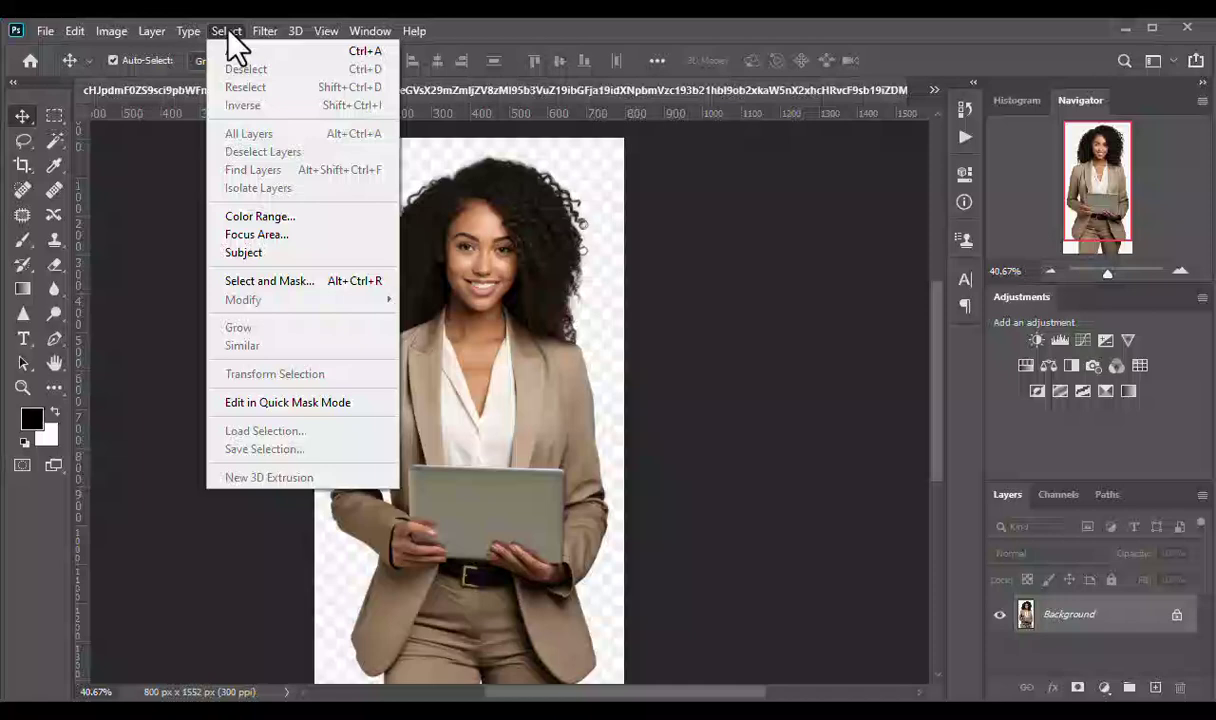
left_click(267, 252)
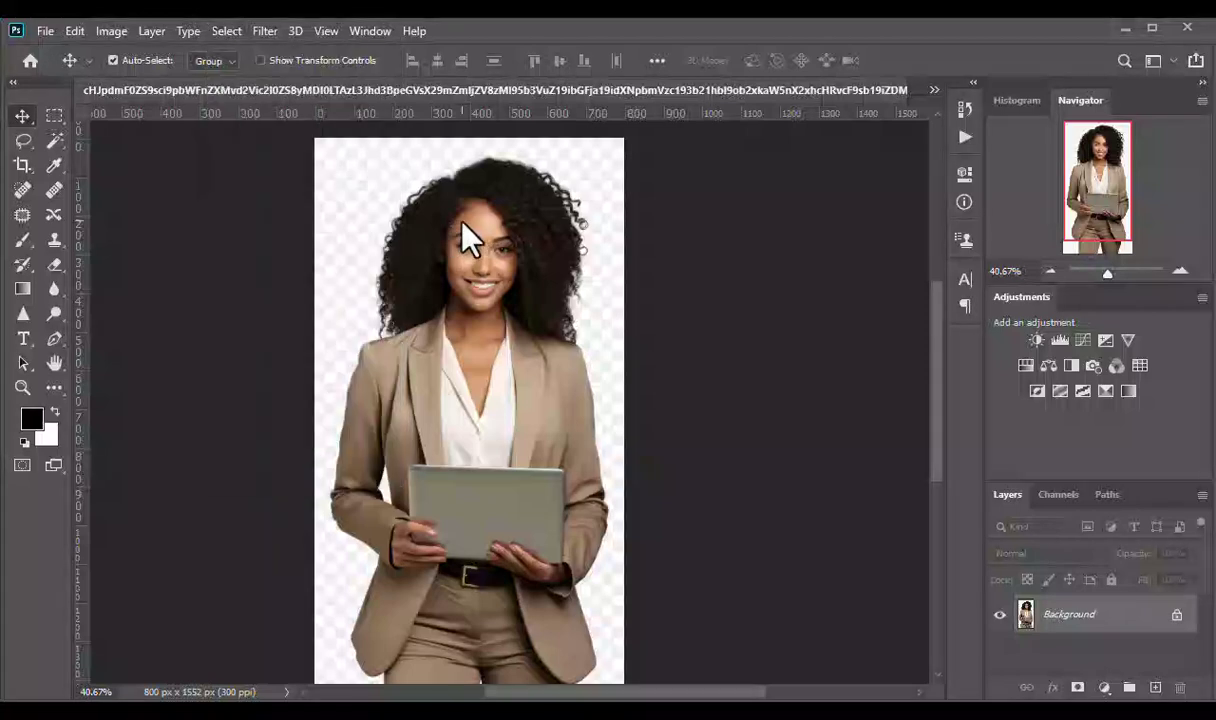
left_click(224, 29)
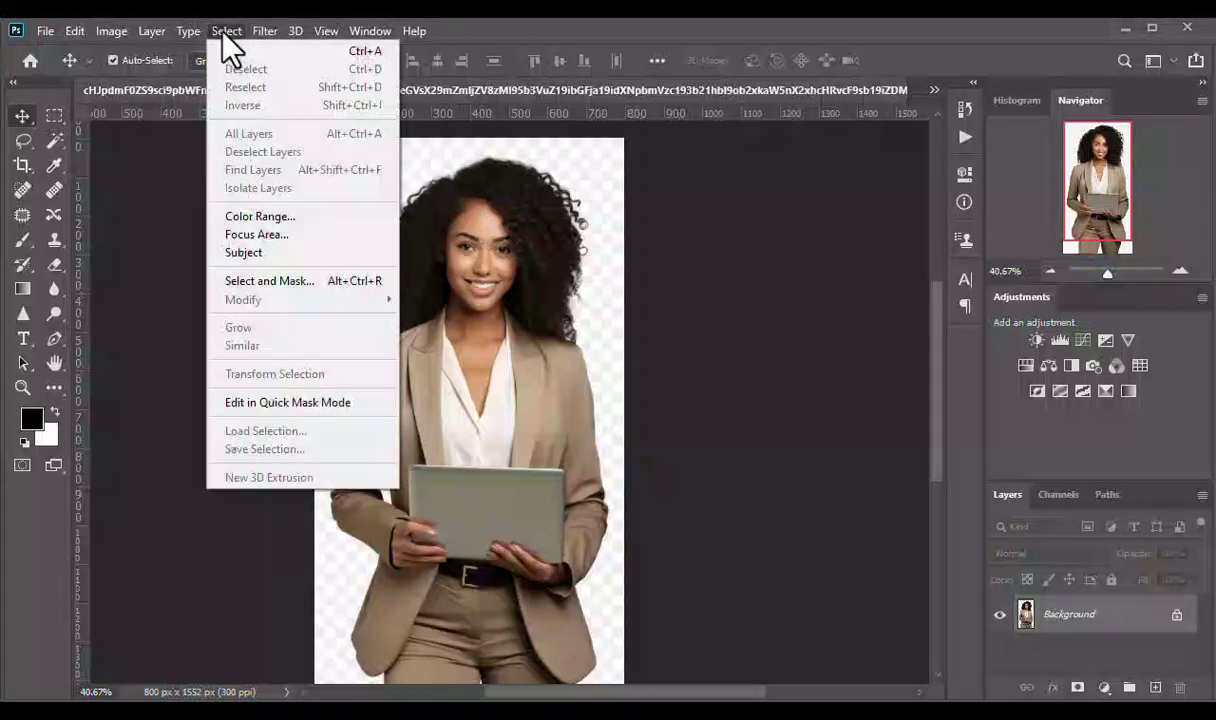
left_click(262, 253)
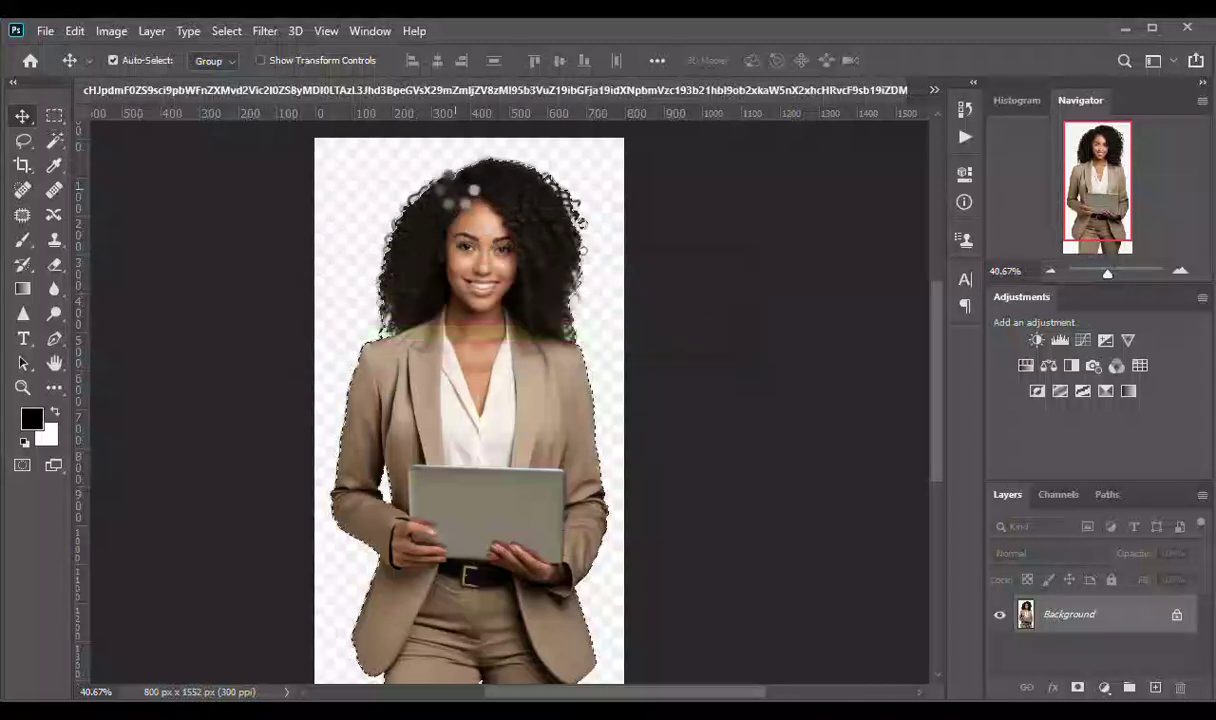
Check the selection outline around the hair, arms and legs, and add a layer mask from it to hide the background
scroll(418, 340, "up", 2)
scroll(388, 312, "up", 7)
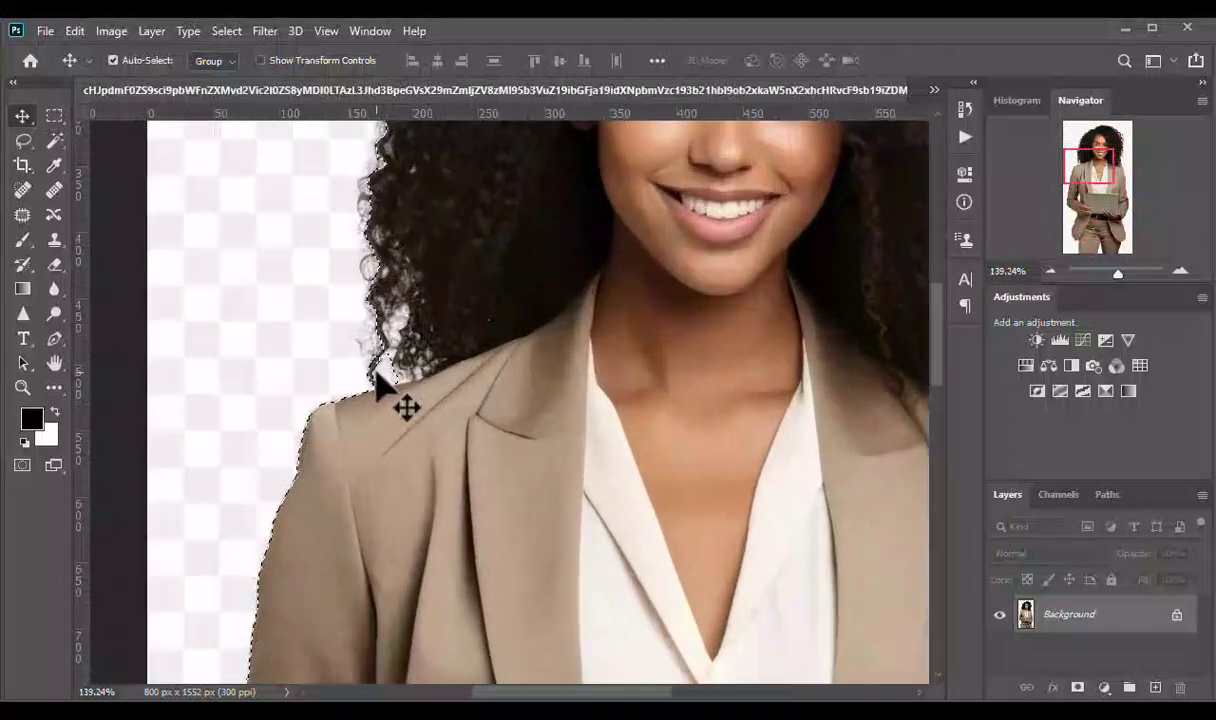
scroll(350, 383, "down", 7)
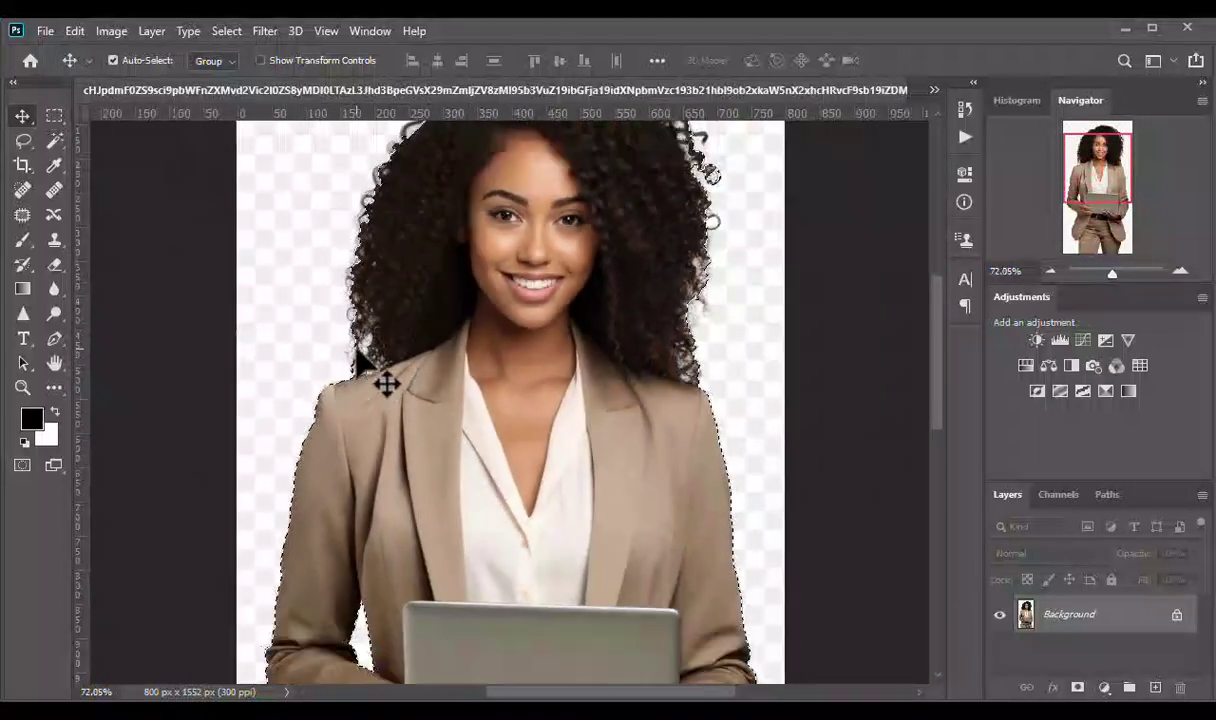
scroll(475, 271, "down", 4)
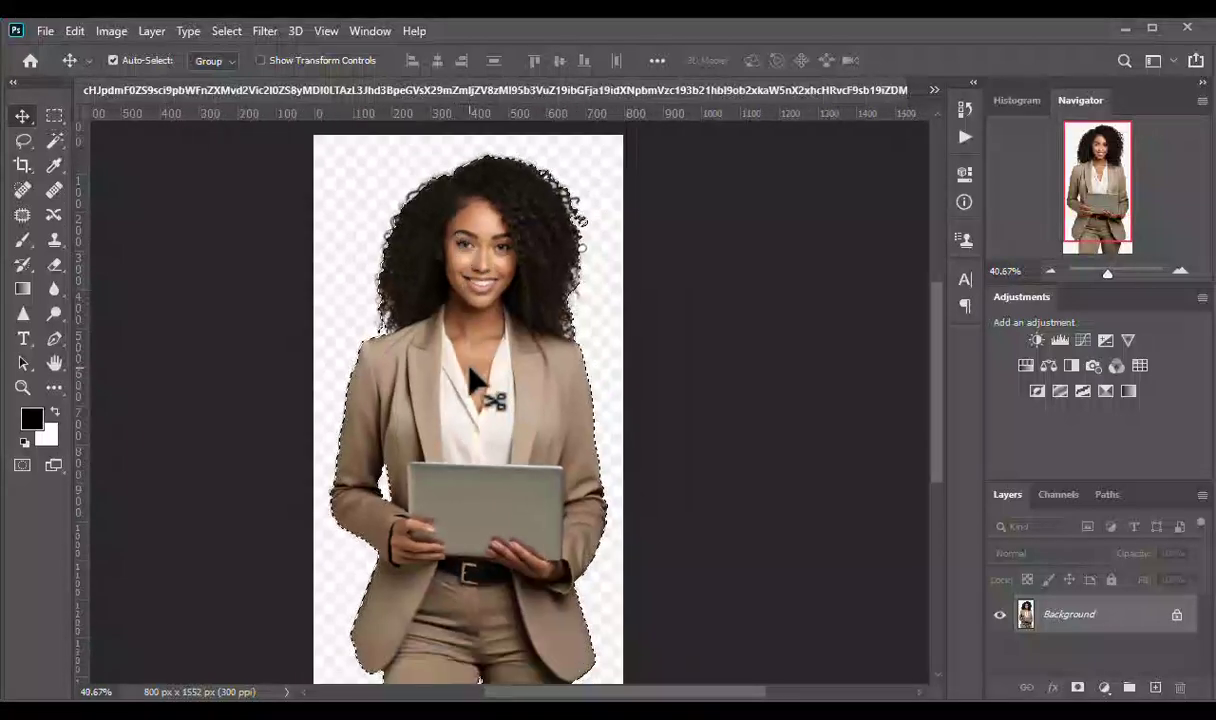
scroll(456, 562, "up", 7)
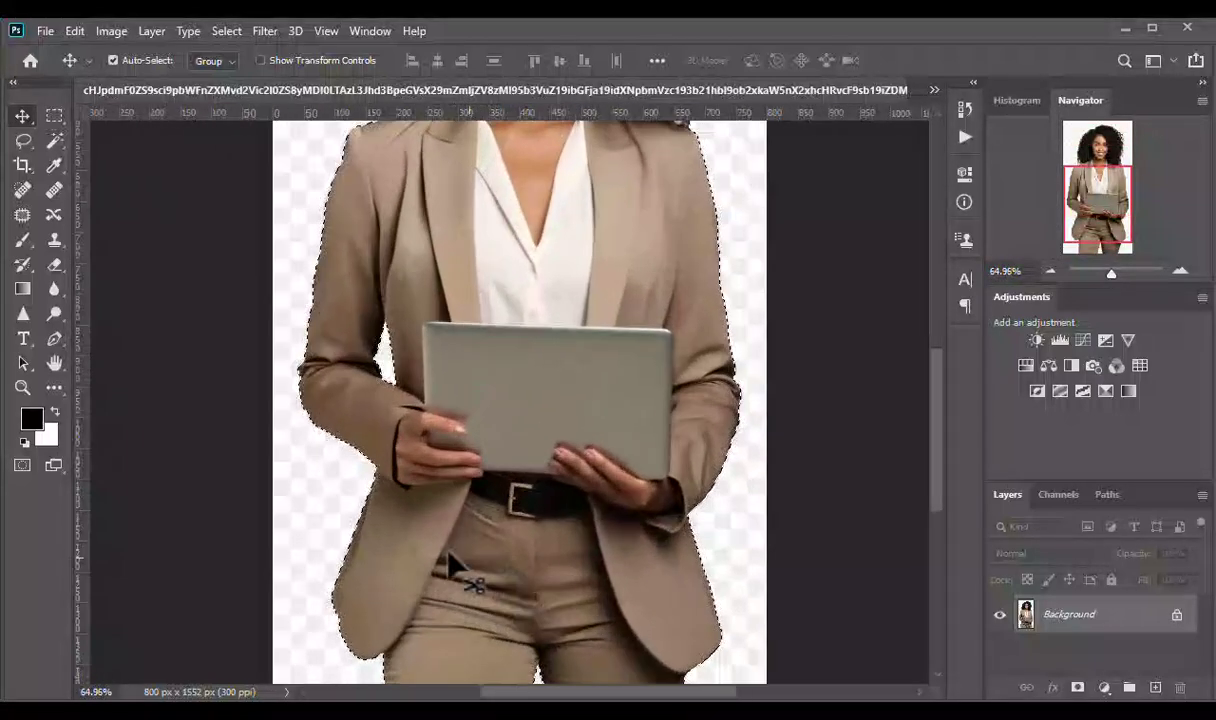
scroll(358, 452, "down", 4)
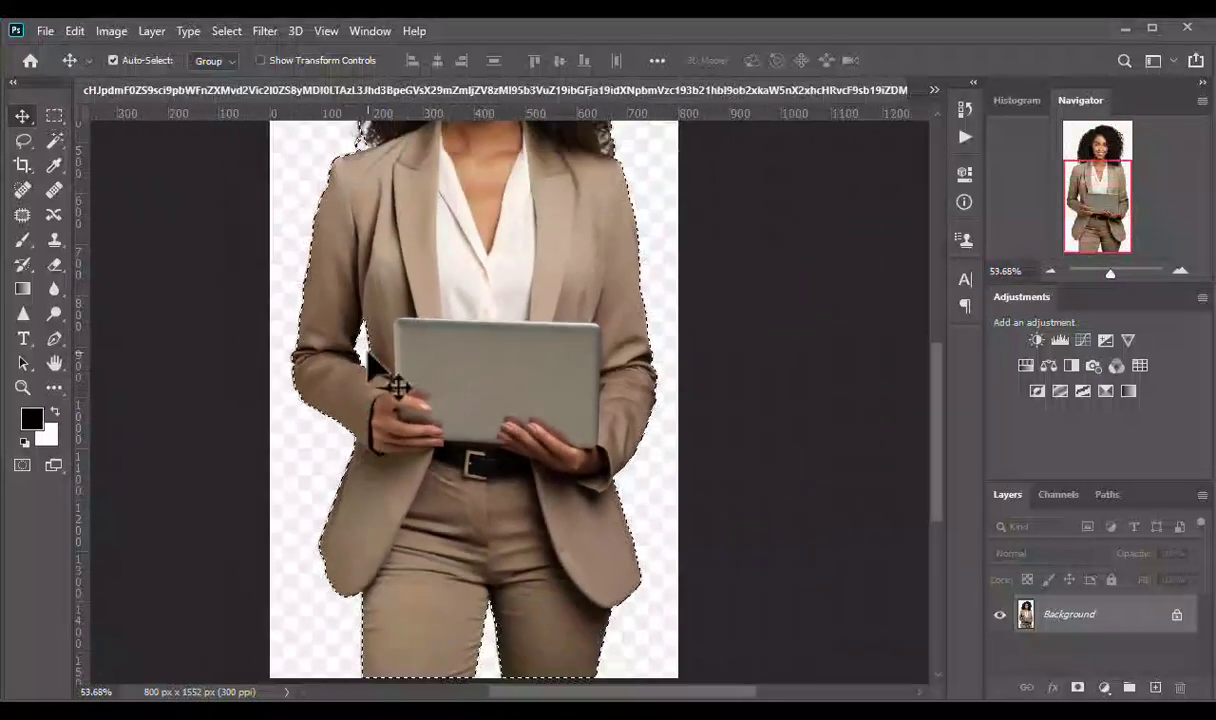
scroll(455, 340, "down", 1)
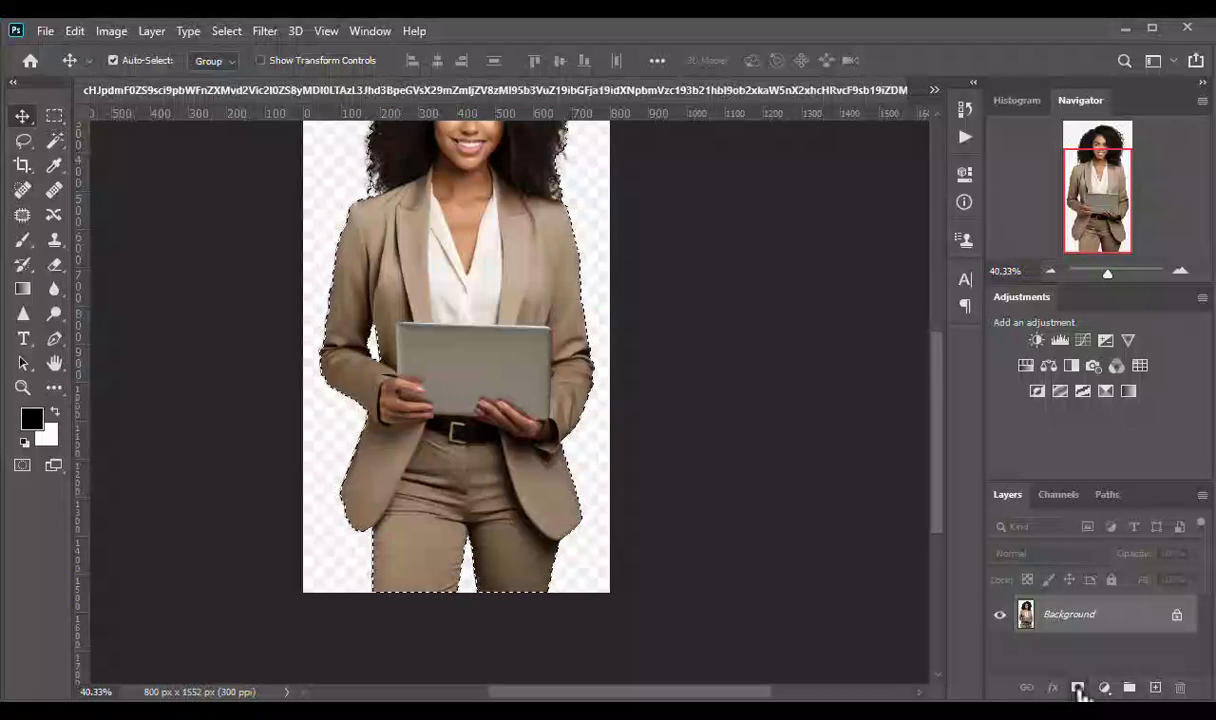
left_click(1078, 688)
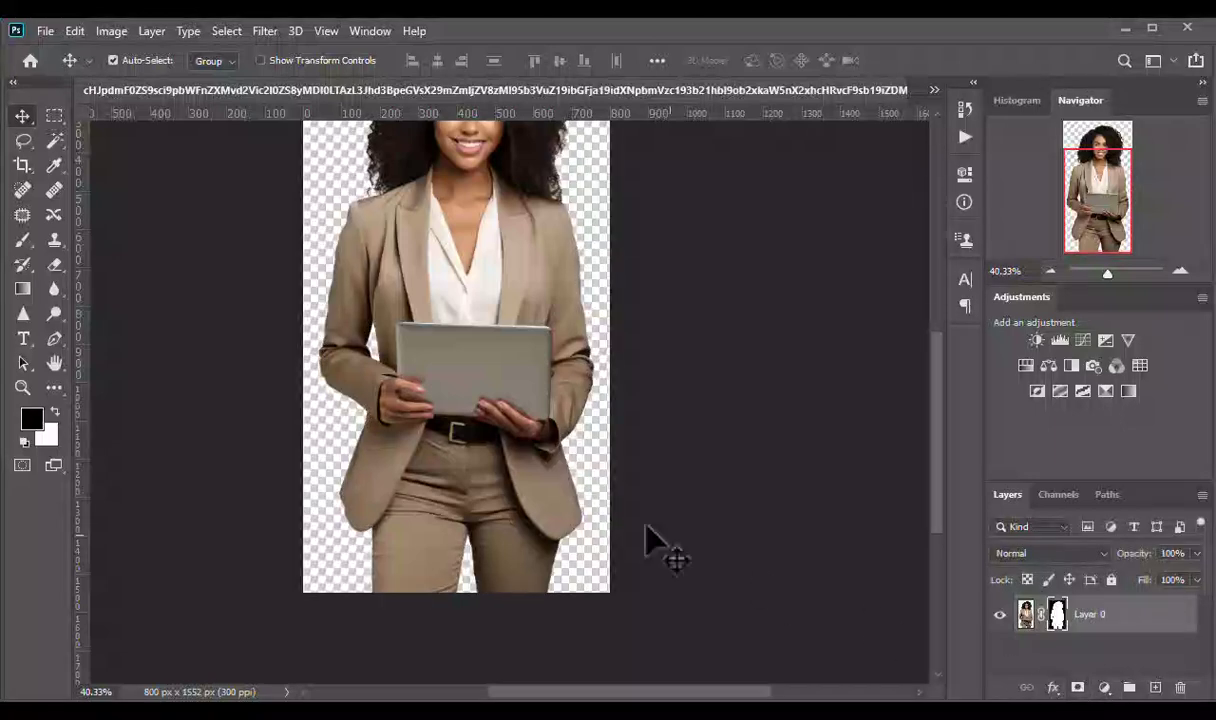
Inspect the masked cutout and move the woman slightly upward on the canvas
scroll(502, 470, "down", 2)
scroll(548, 413, "up", 4)
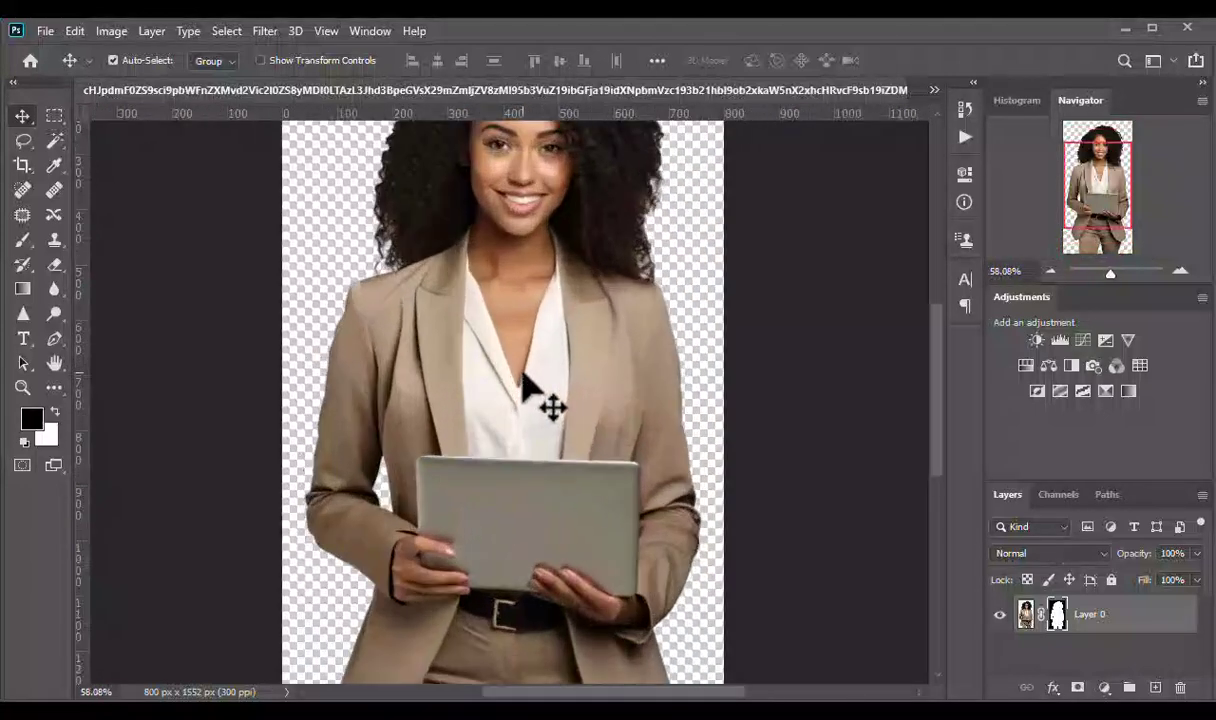
scroll(525, 390, "up", 1)
left_click_drag(436, 348, 448, 307)
scroll(453, 318, "down", 2)
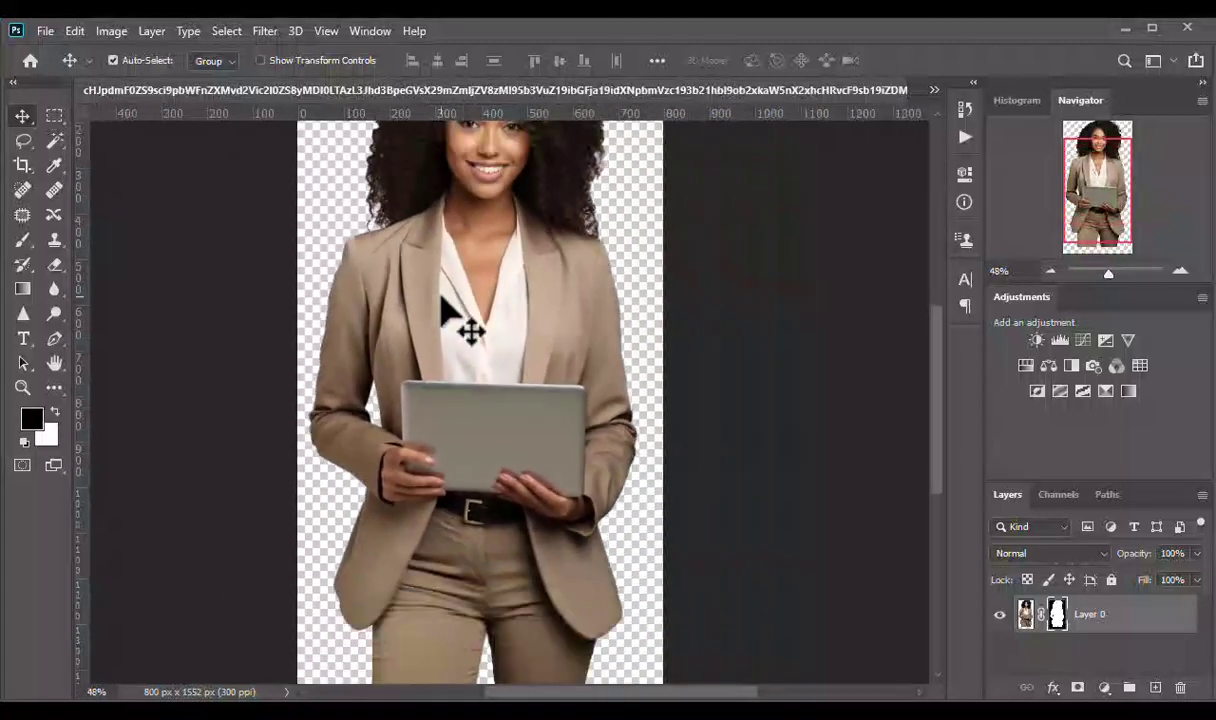
scroll(441, 298, "down", 1)
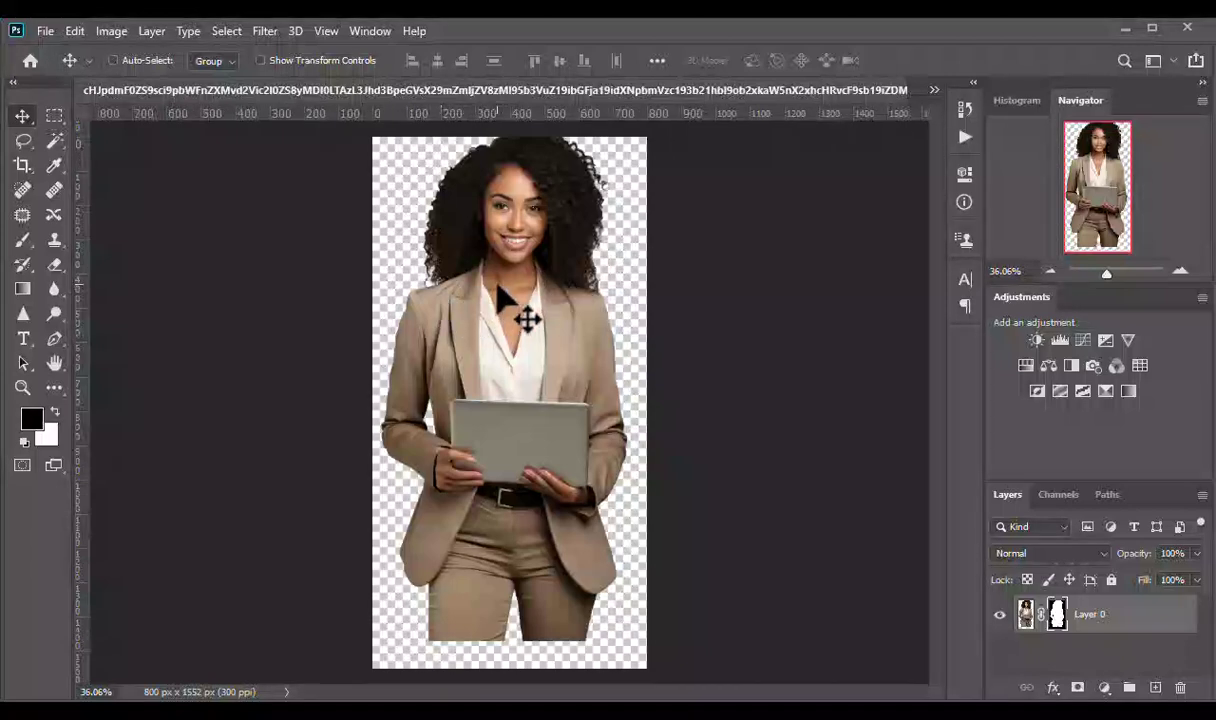
Undo the move, the layer mask and the subject selection on the woman's photo
key("ctrl+z")
key("ctrl+z")
key("ctrl+z")
key("ctrl+z")
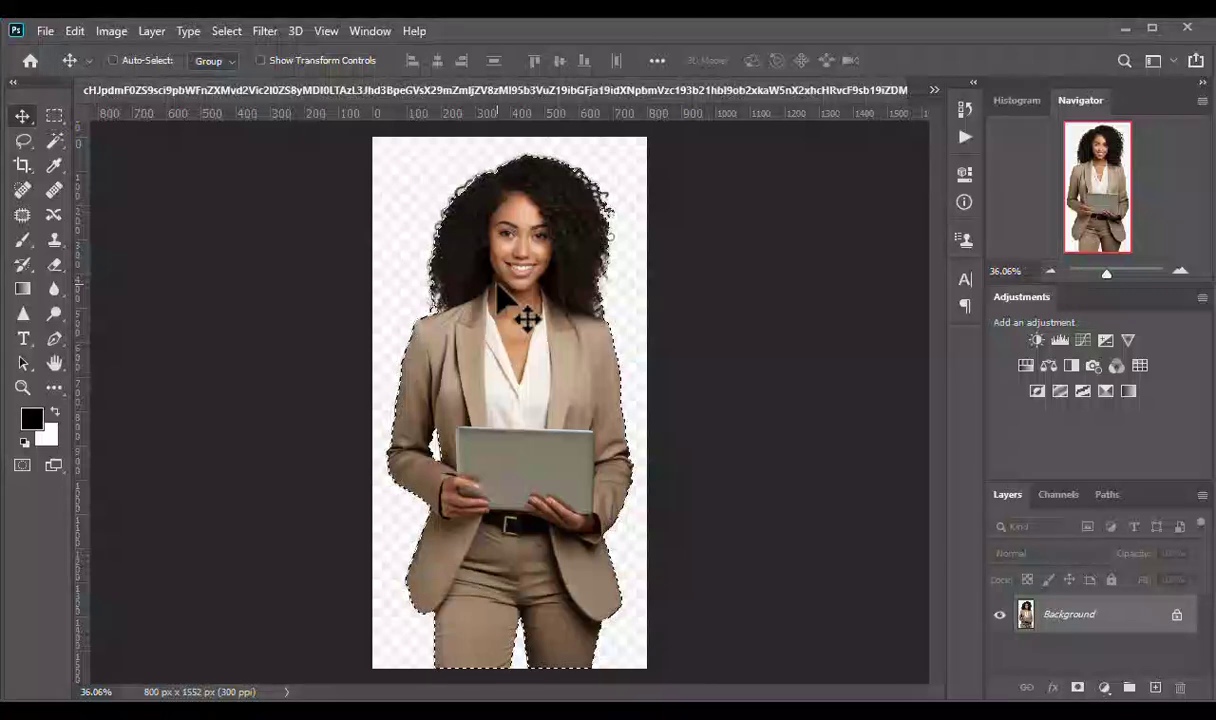
key("ctrl+z")
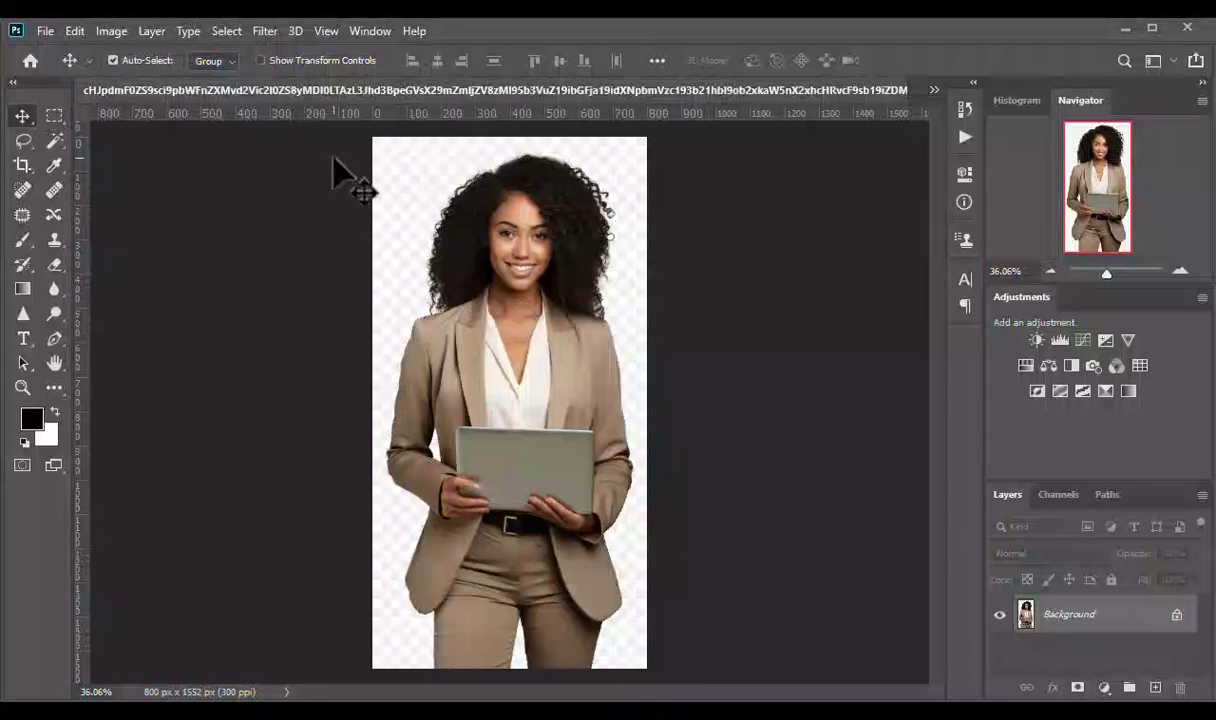
scroll(507, 253, "up", 5)
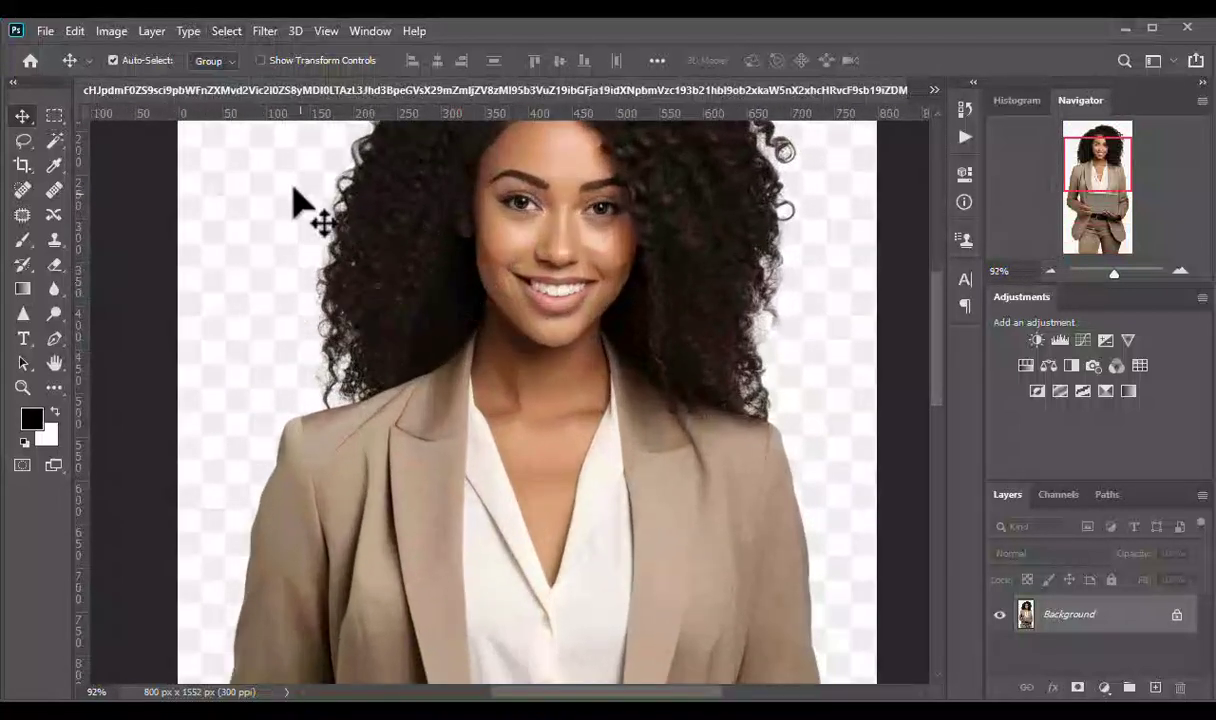
Select the woman with the Select Subject command, add a layer mask to hide her background, and move the cutout slightly upward
scroll(353, 312, "down", 6)
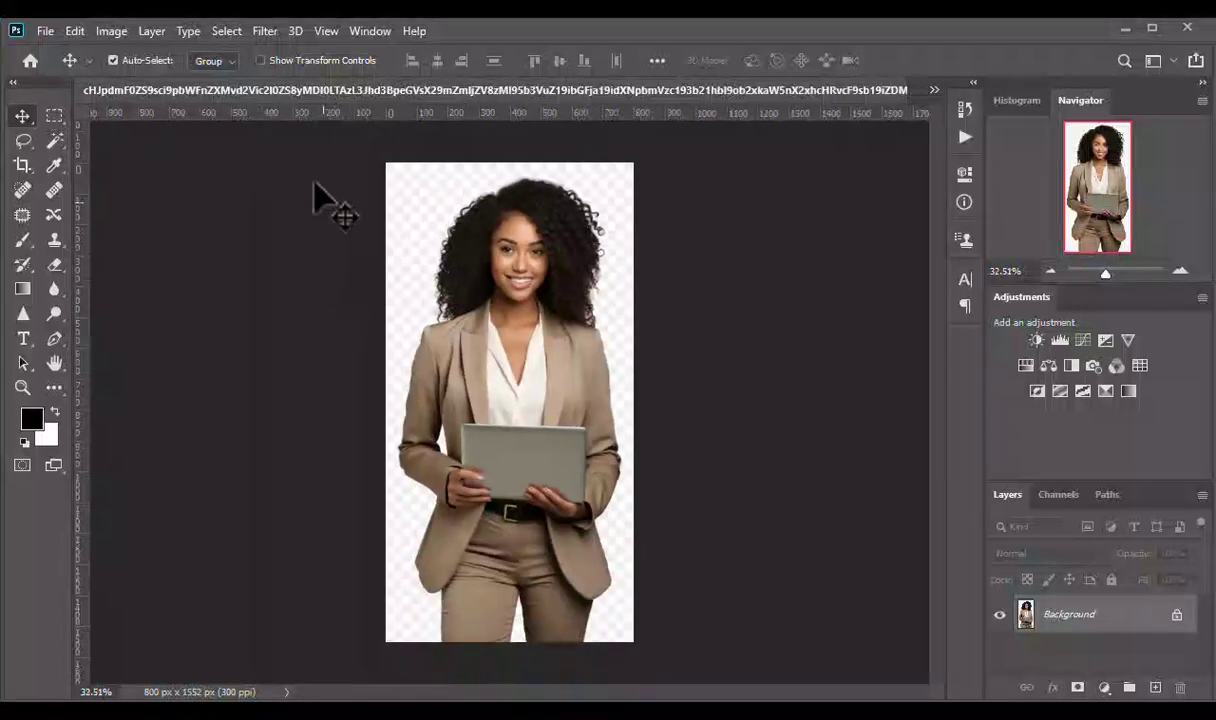
left_click(222, 31)
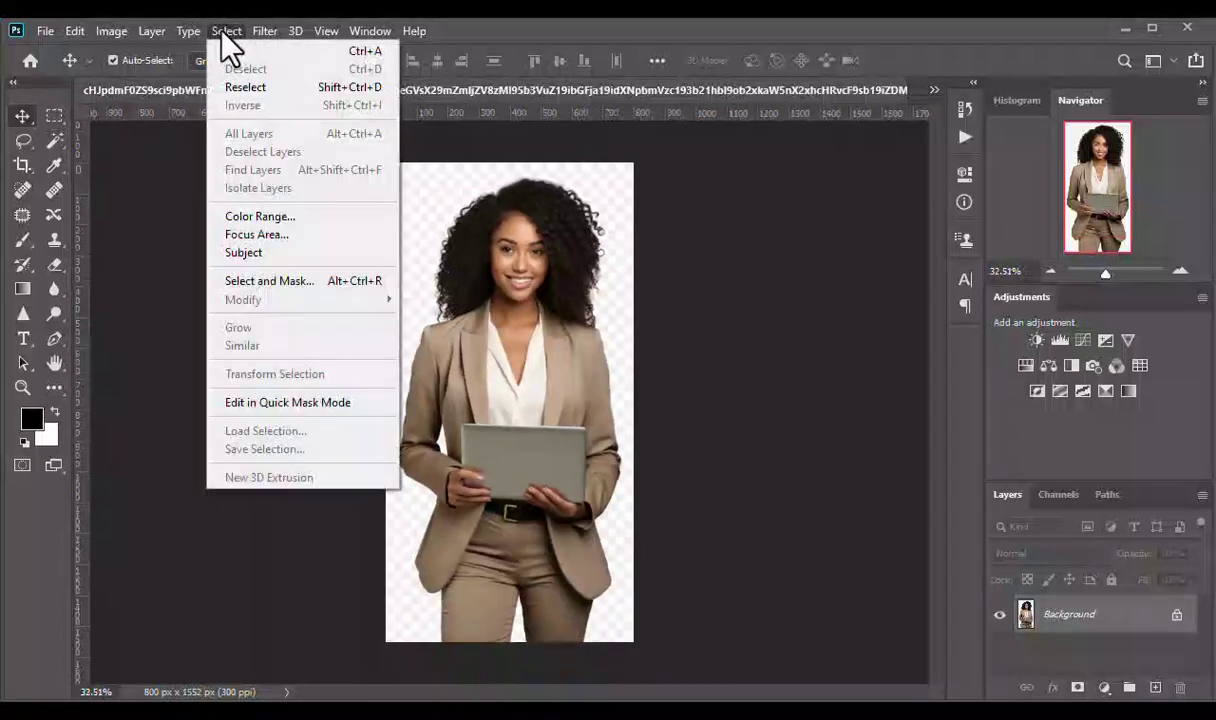
left_click(254, 254)
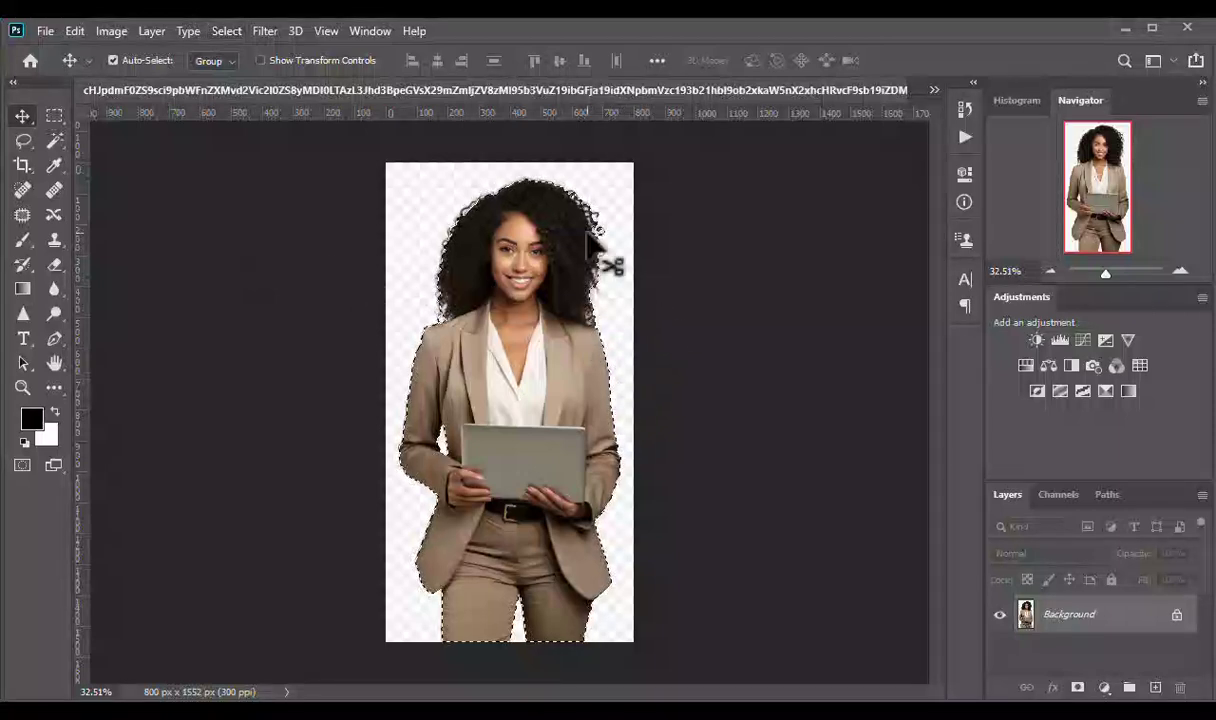
scroll(500, 245, "up", 2)
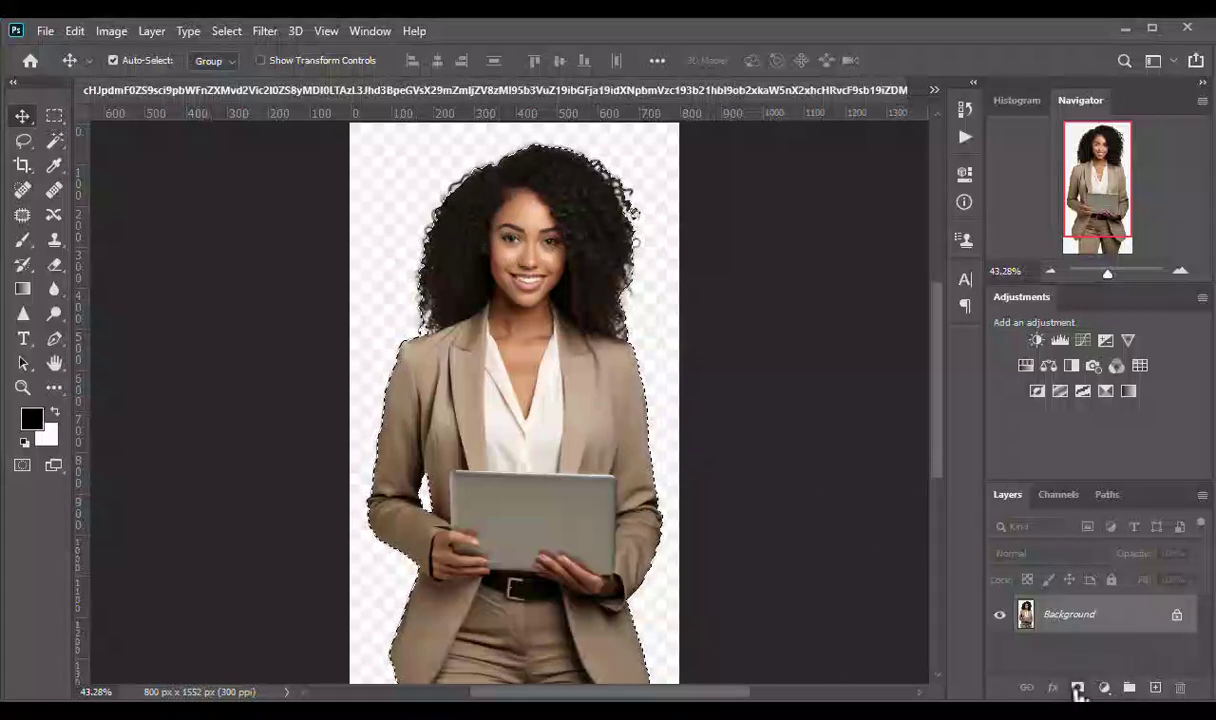
left_click(1078, 690)
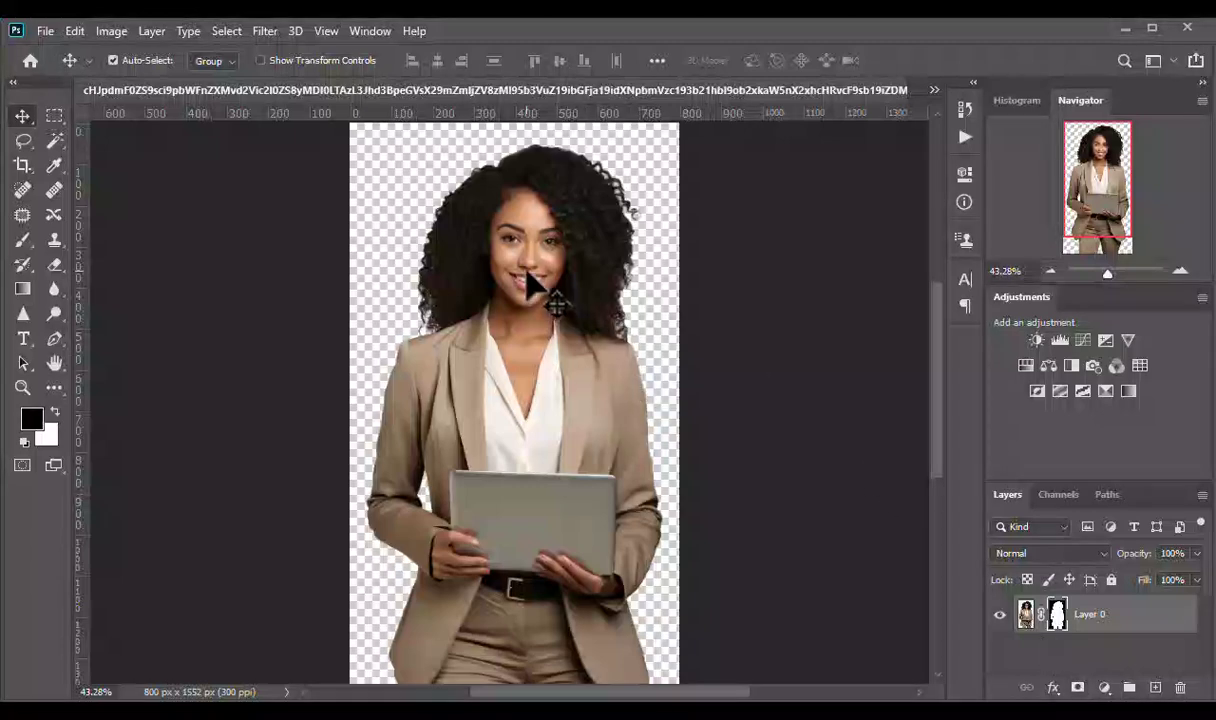
mouse_move(526, 273)
left_mouse_down()
mouse_move(521, 250)
mouse_move(467, 299)
mouse_move(521, 248)
mouse_move(526, 258)
left_mouse_up()
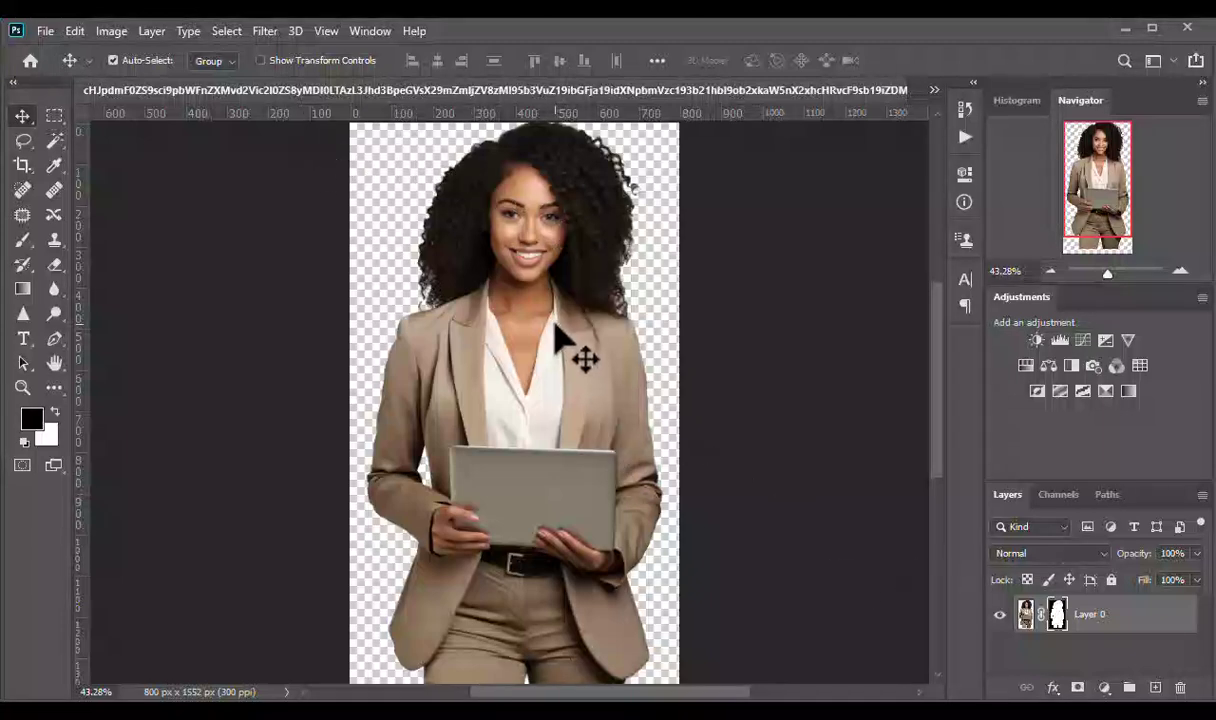
Copy the masked woman into the Untitled-1 document and move her slightly upward on the canvas
right_click(528, 304)
left_click(528, 303)
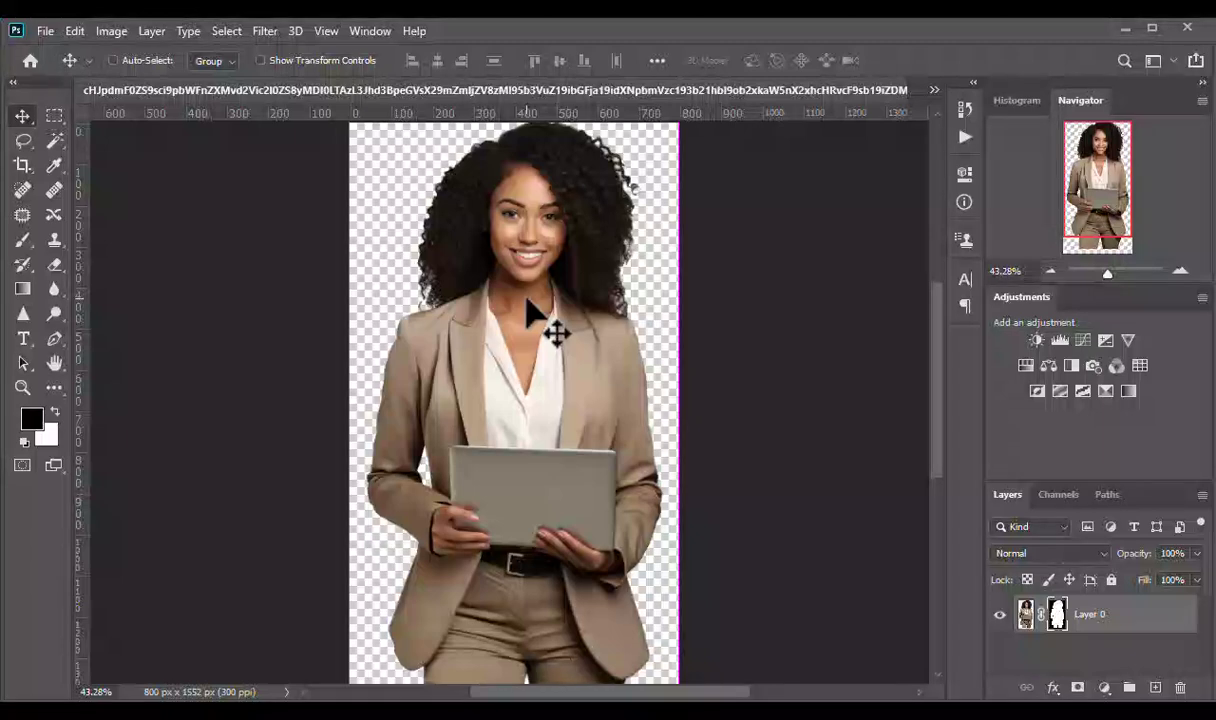
left_click(934, 89)
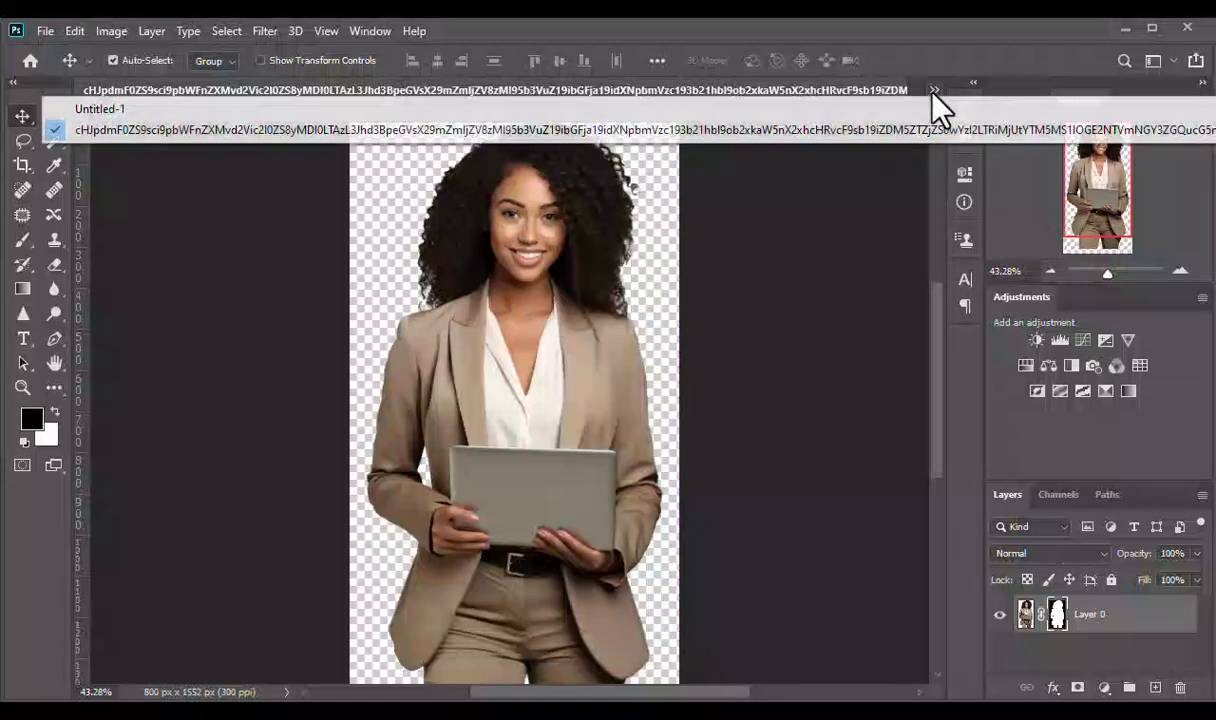
left_click(160, 108)
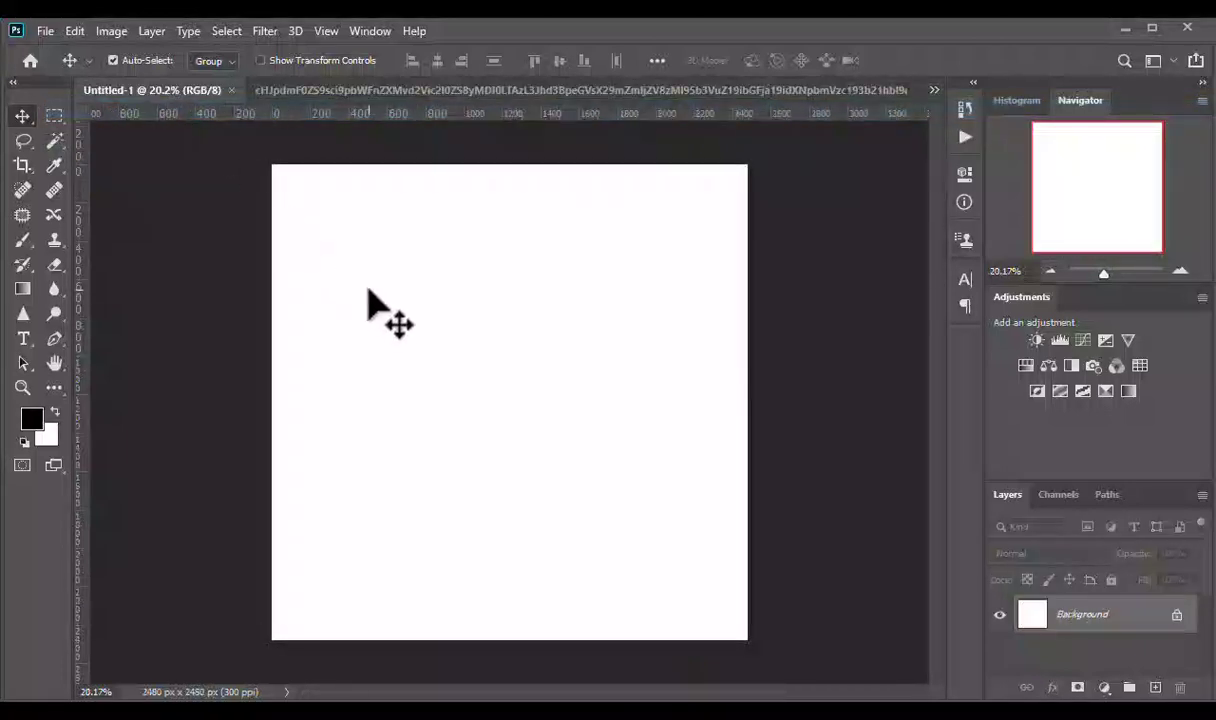
key("ctrl")
key("ctrl+v")
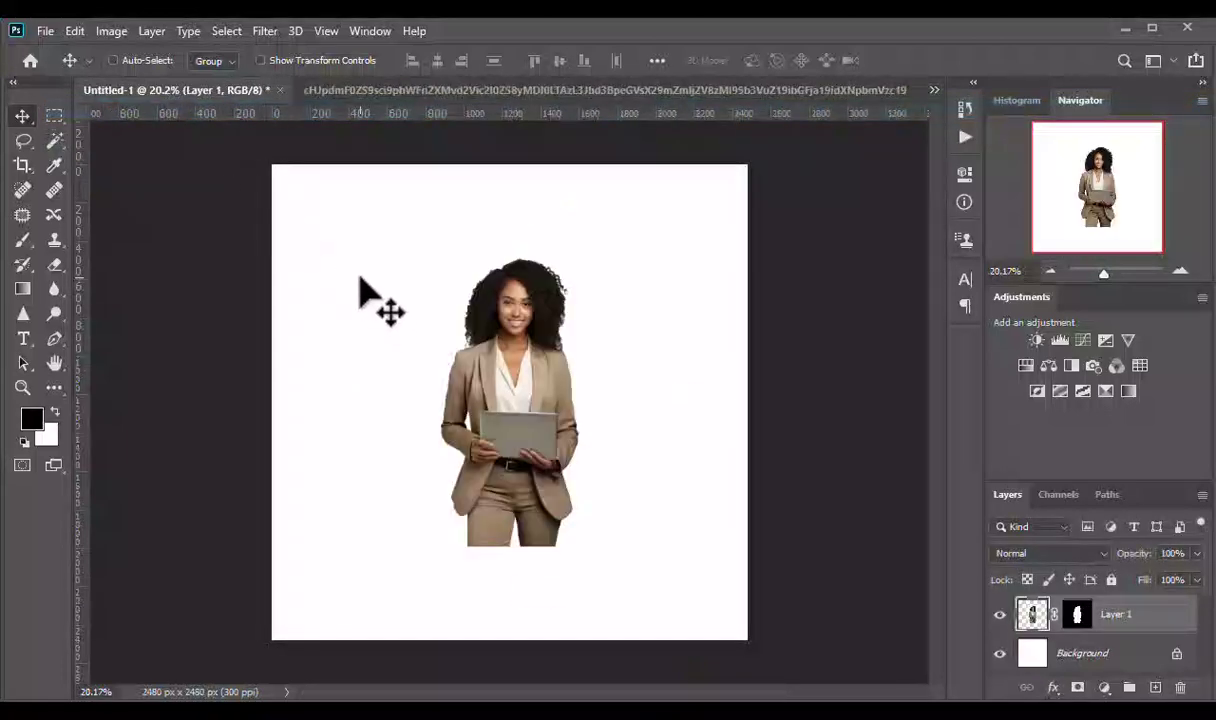
left_click_drag(525, 385, 509, 350)
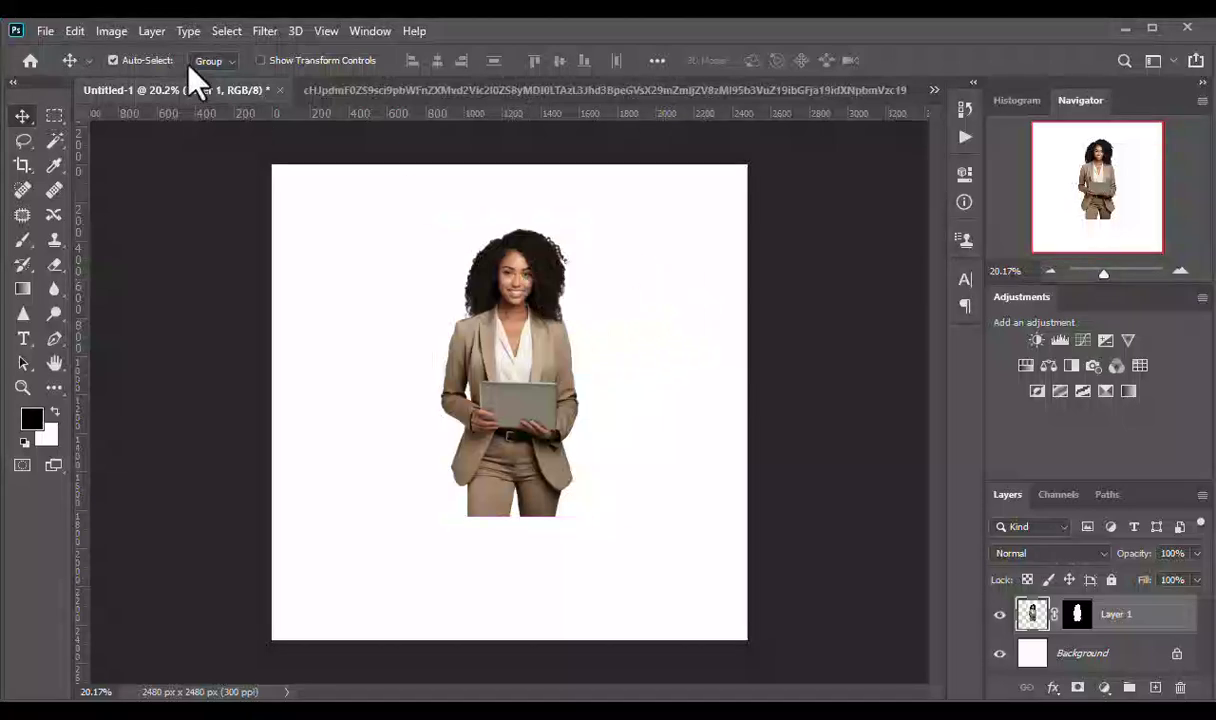
Scale the woman to about 120% with Free Transform and place her right of centre near the canvas's lower edge
left_click(76, 31)
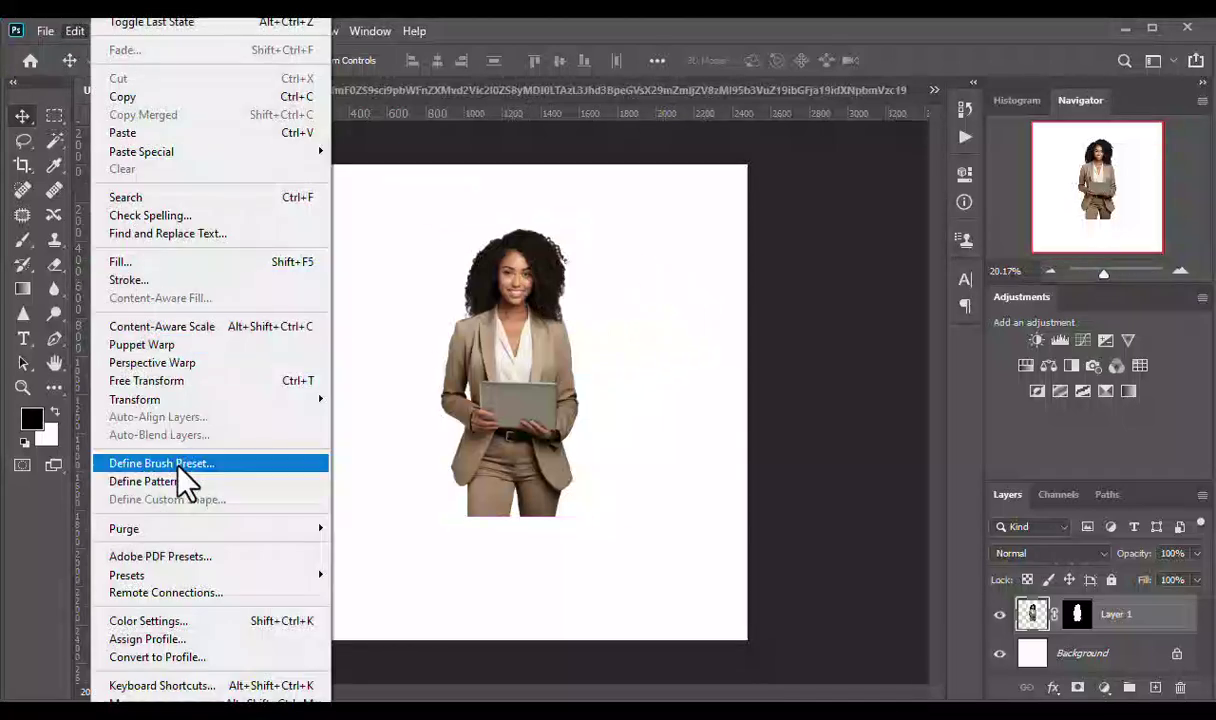
left_click(188, 381)
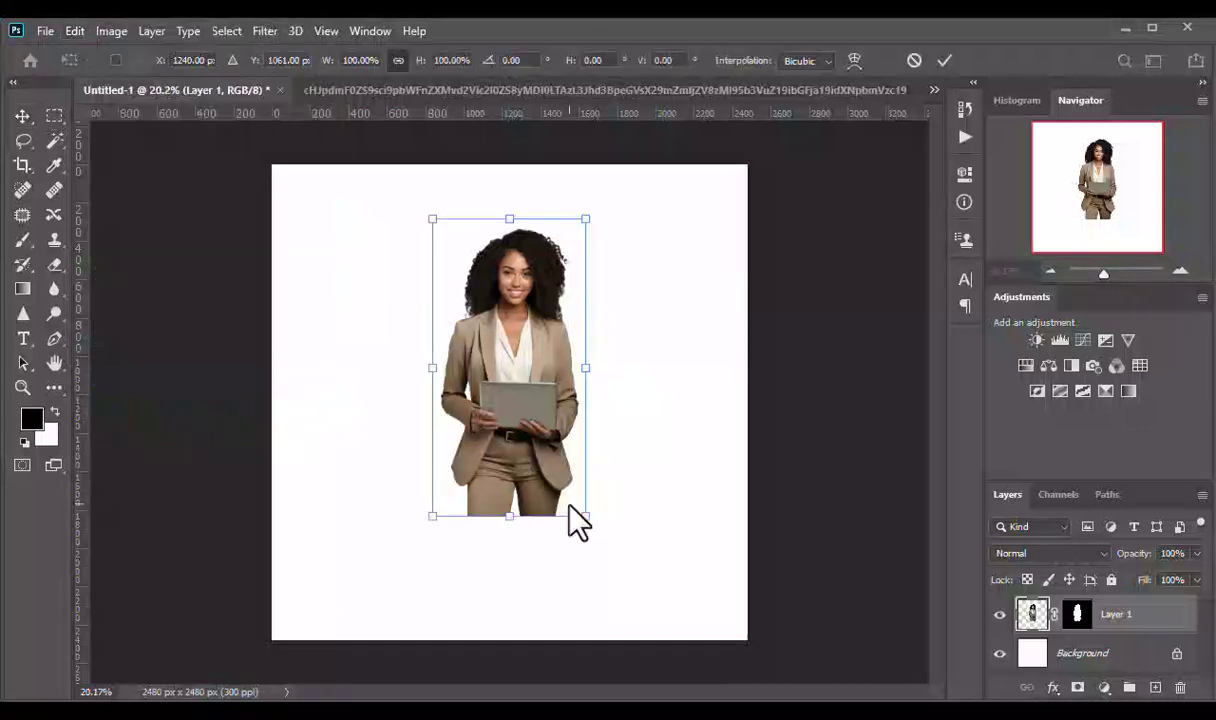
left_click_drag(585, 515, 690, 695)
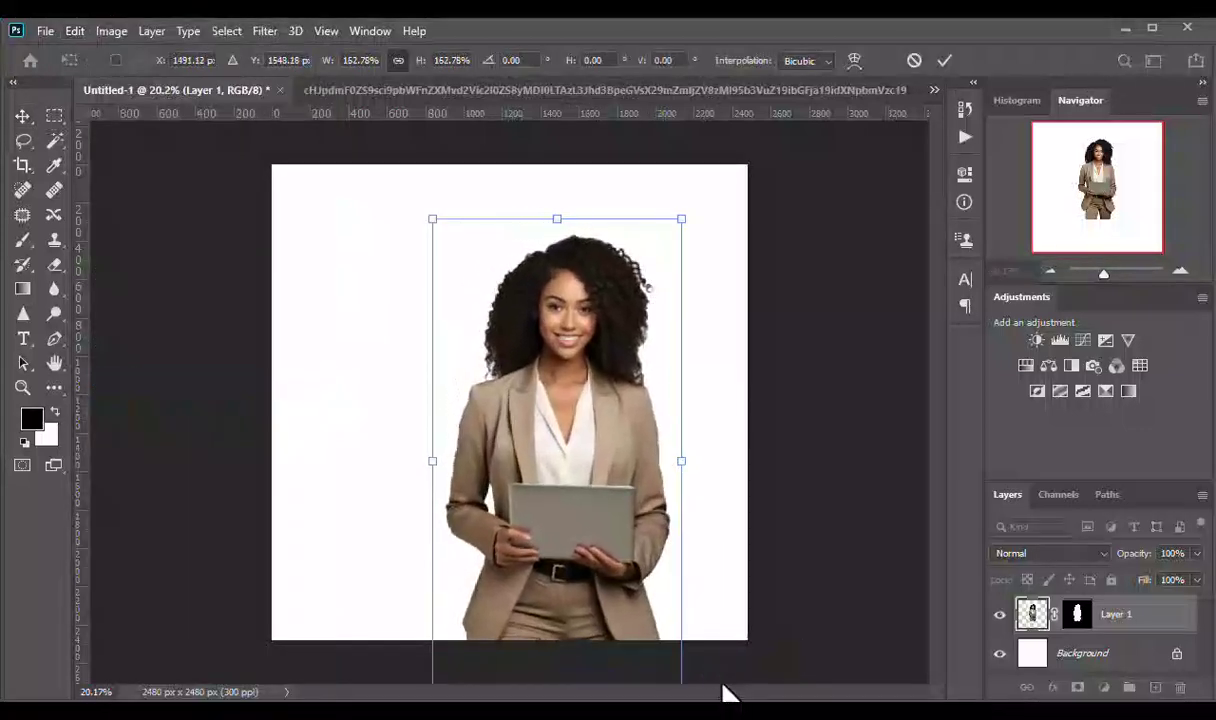
left_click_drag(617, 483, 630, 456)
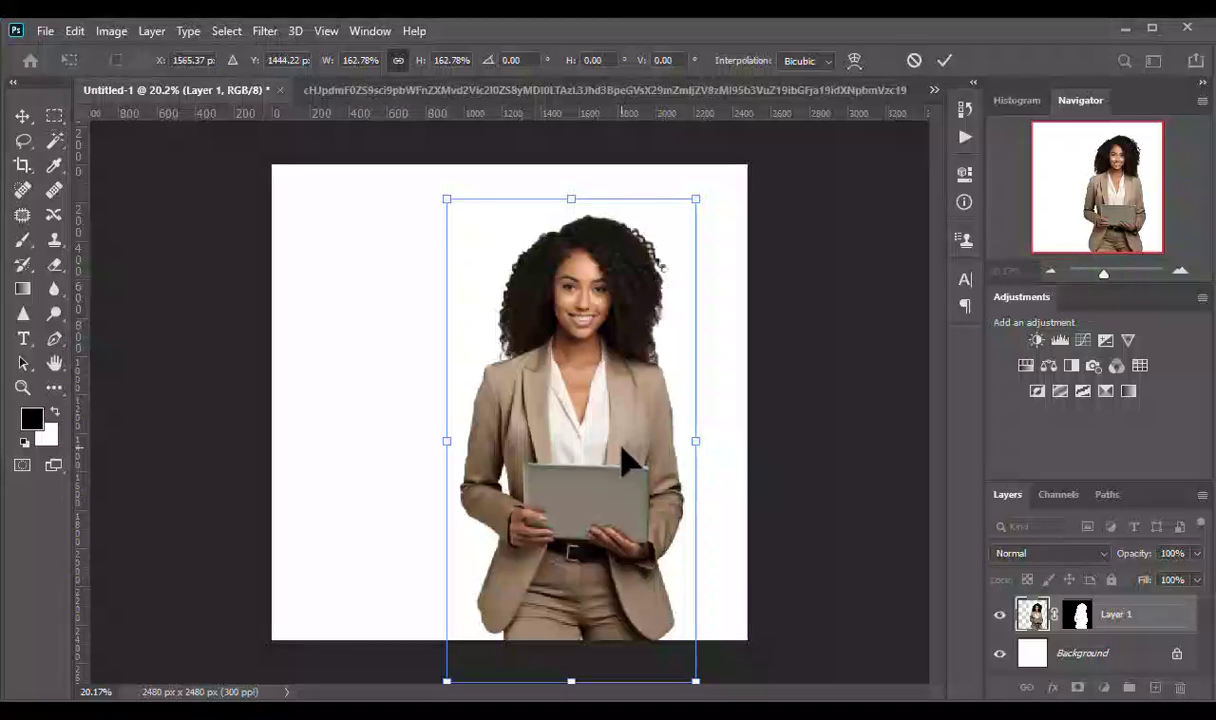
left_click_drag(696, 203, 665, 264)
left_click_drag(575, 378, 587, 357)
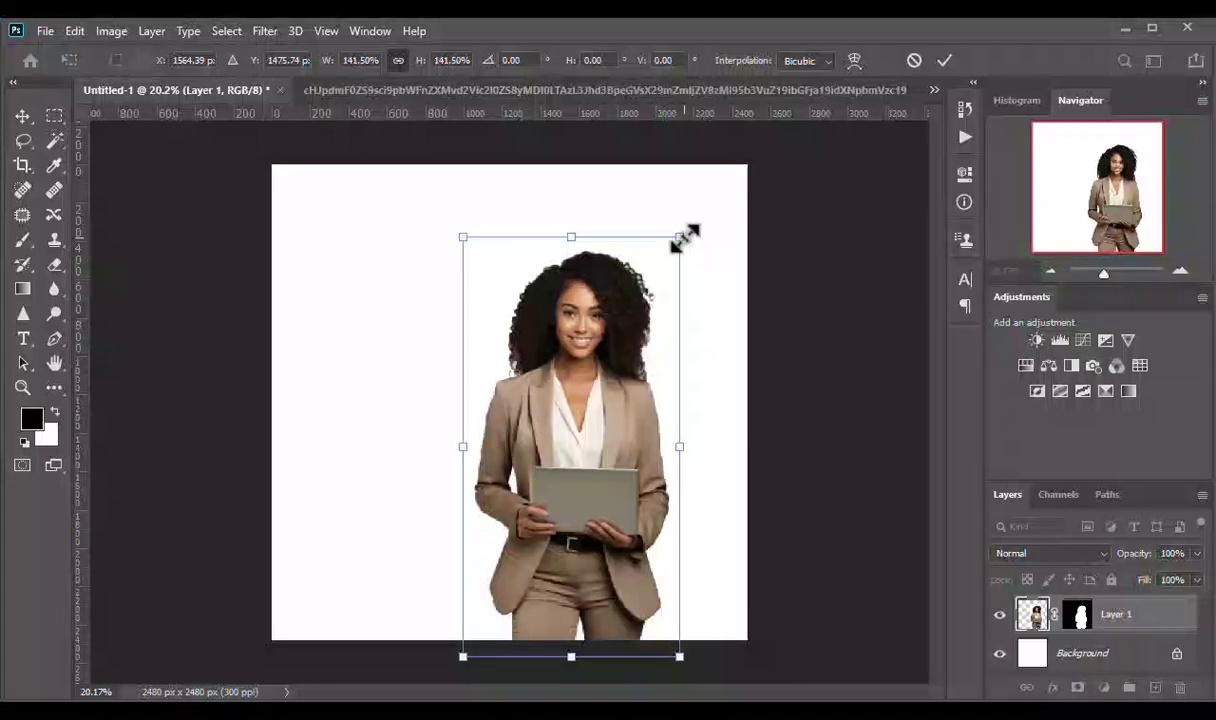
left_click_drag(679, 238, 660, 288)
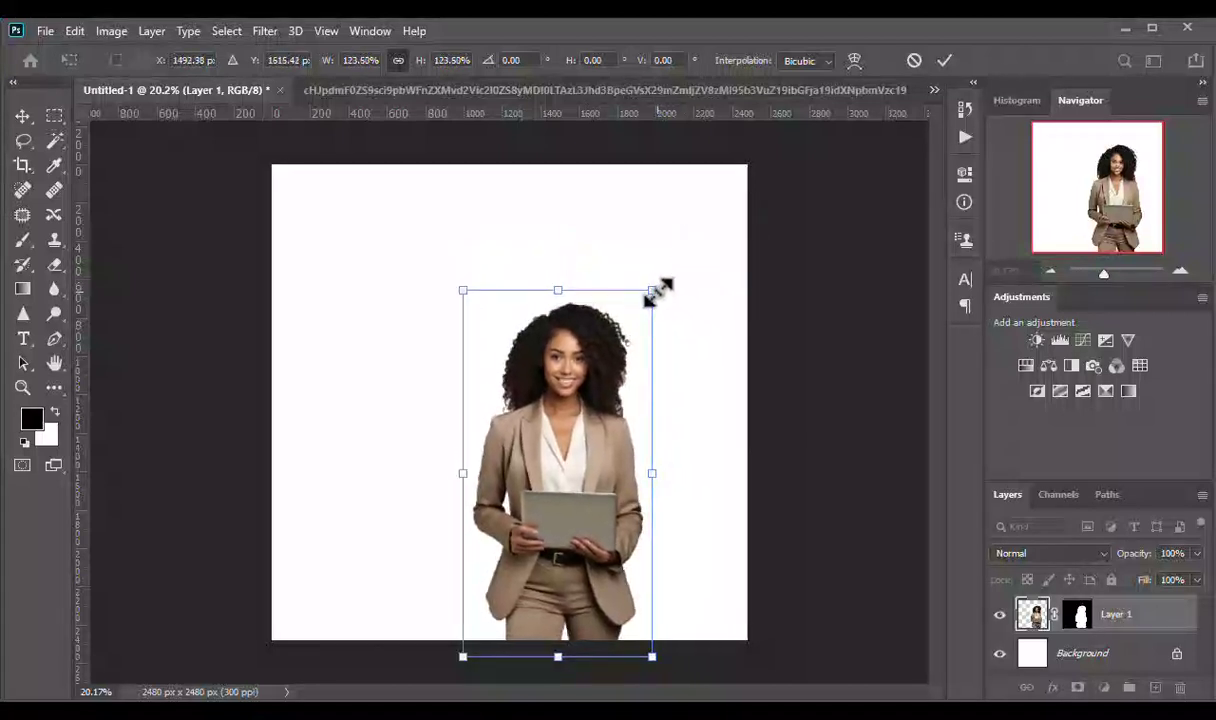
left_click_drag(609, 362, 627, 342)
left_click_drag(676, 275, 668, 282)
left_click_drag(623, 364, 630, 378)
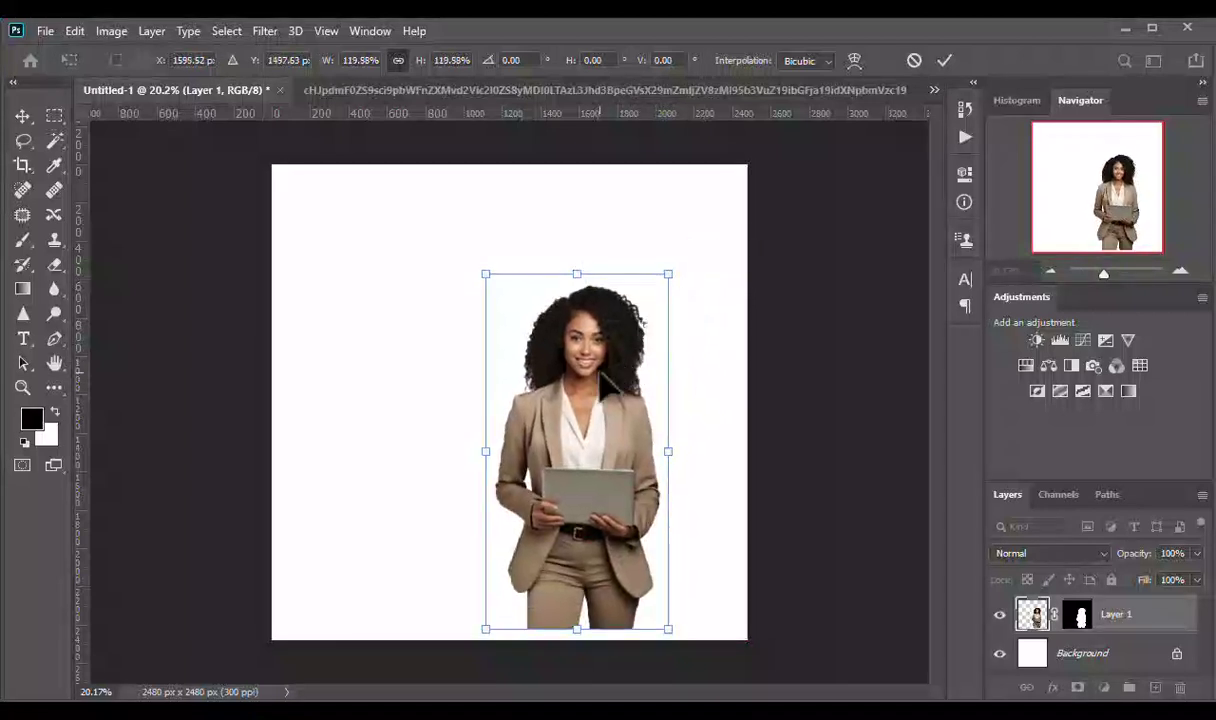
key("Return")
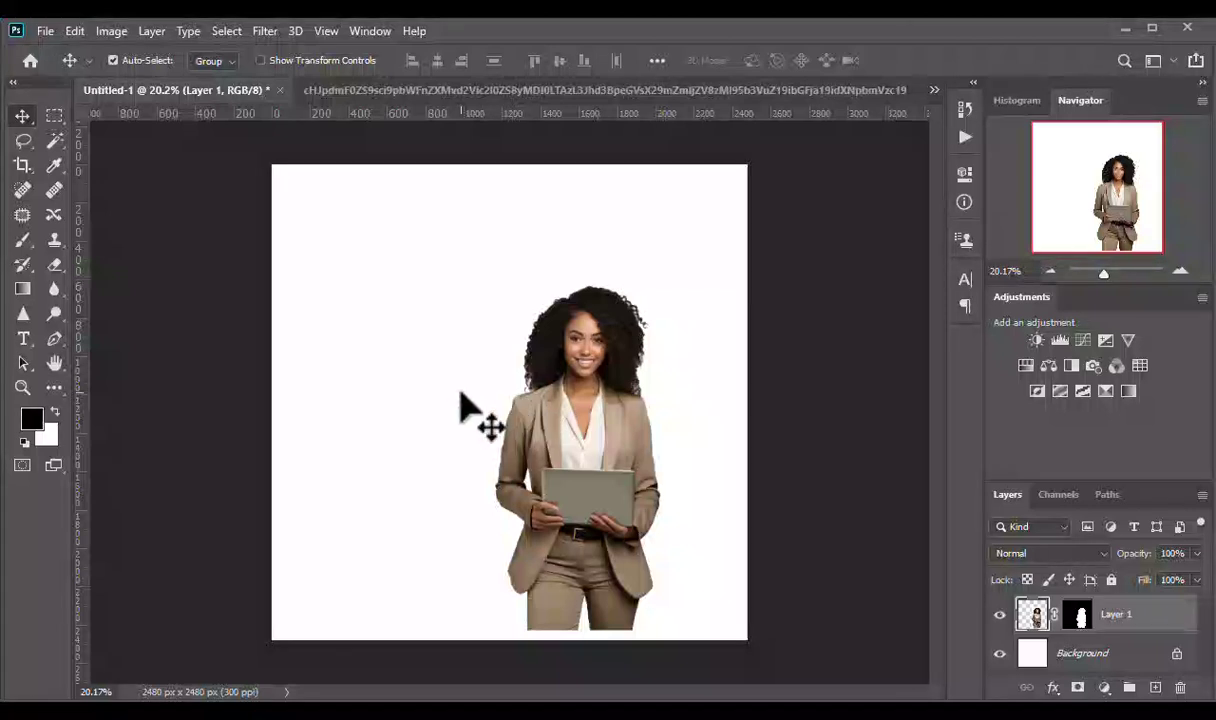
Draw a pure blue rectangle without stroke, about 2580 x 2550 px, directly above the Background layer to cover the whole canvas
left_click(1113, 660)
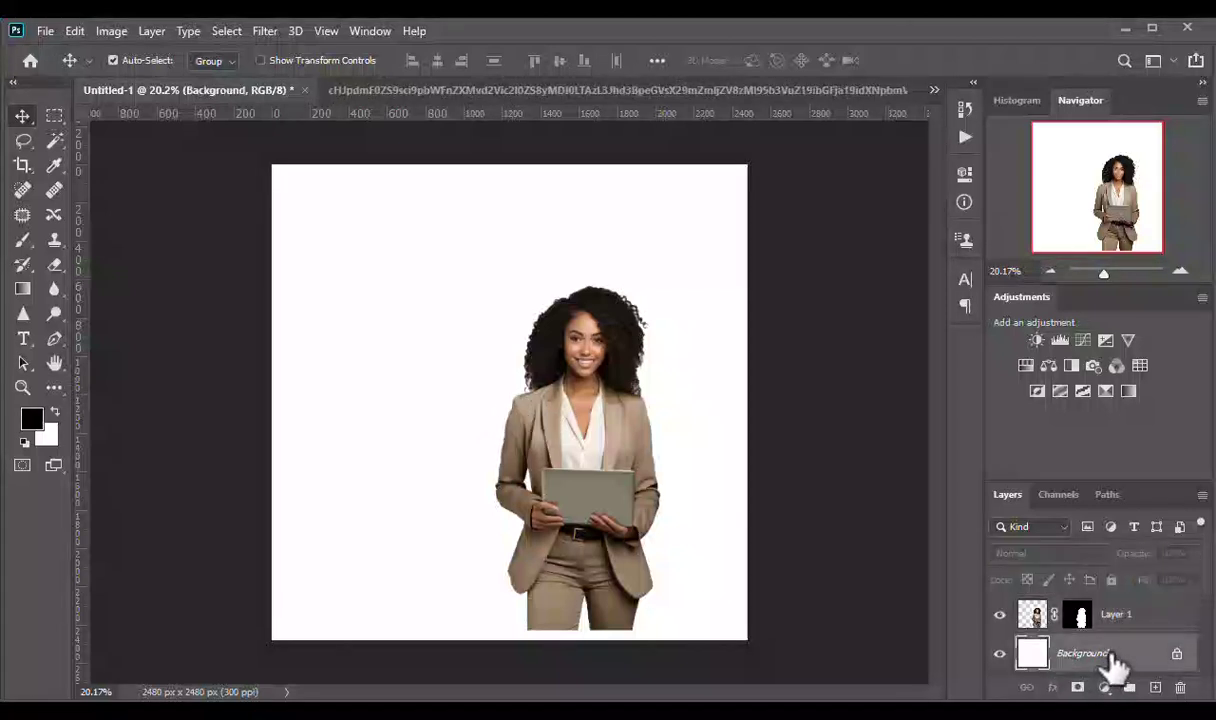
left_click(53, 388)
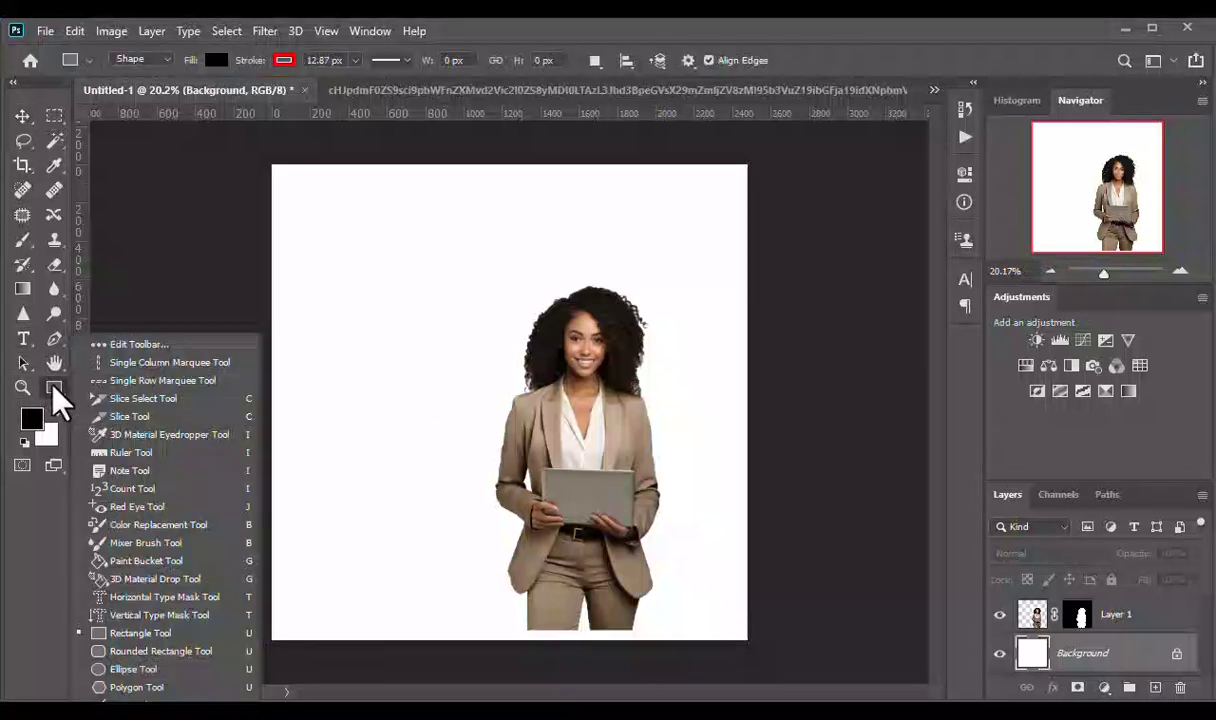
left_click(53, 386)
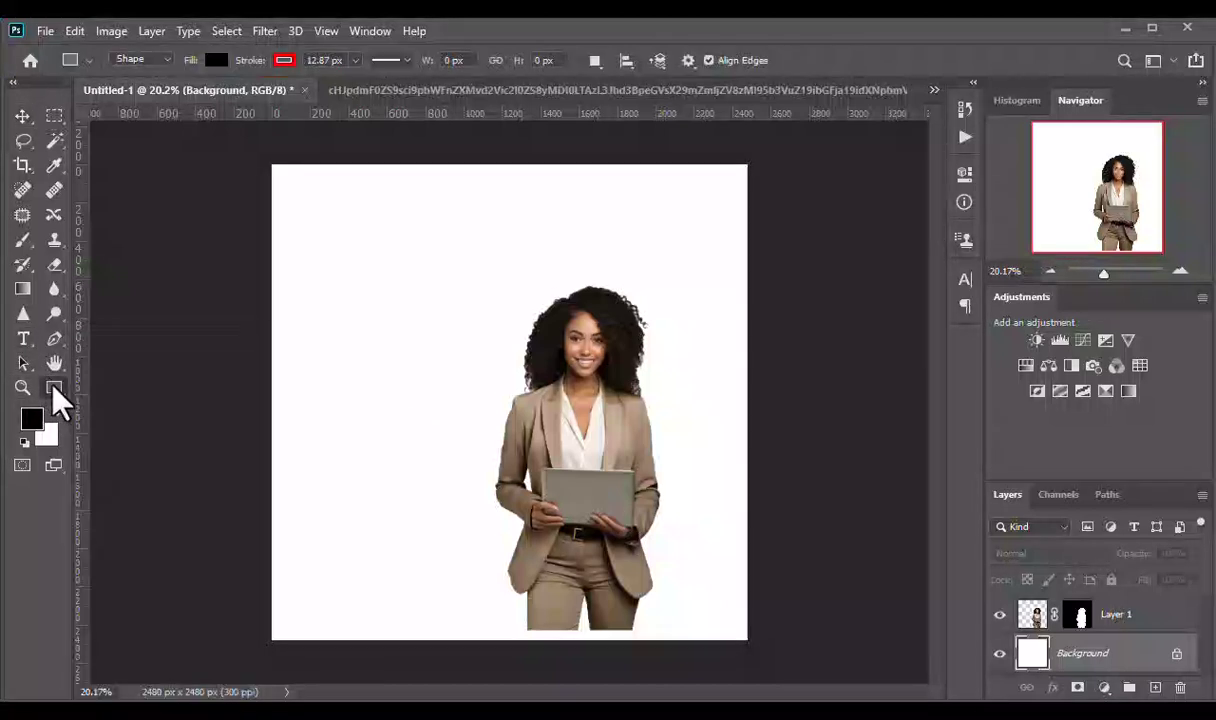
left_click(216, 60)
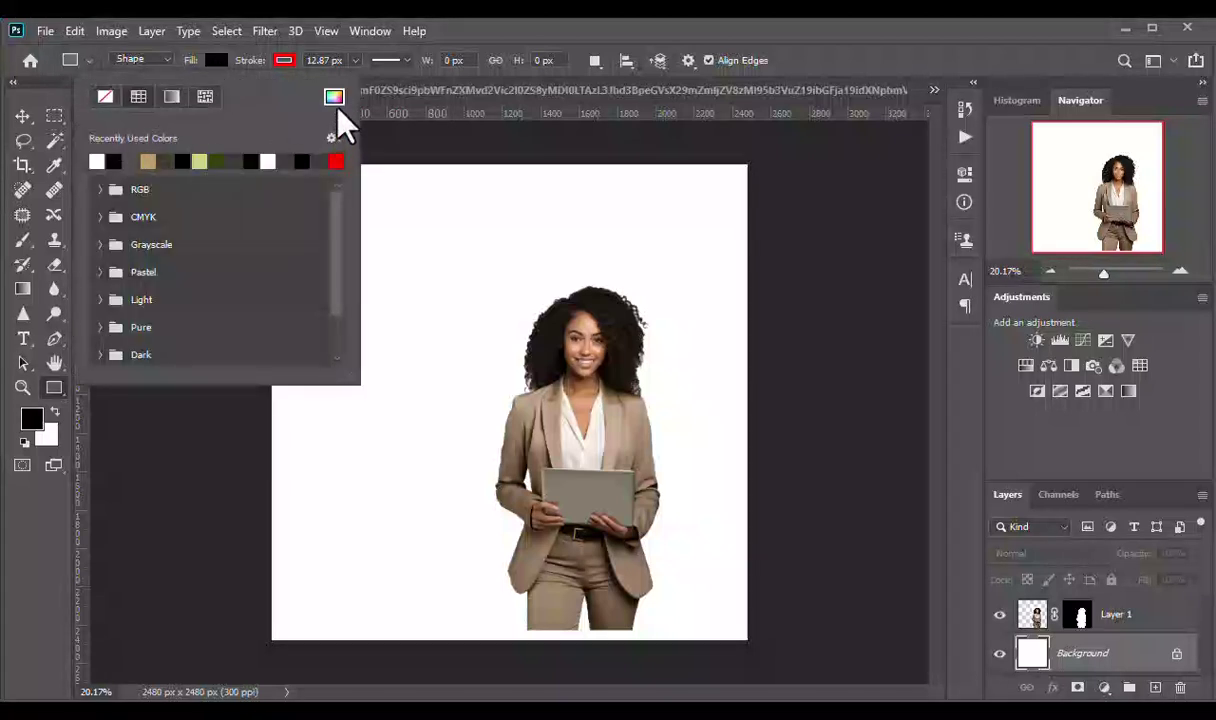
left_click(101, 190)
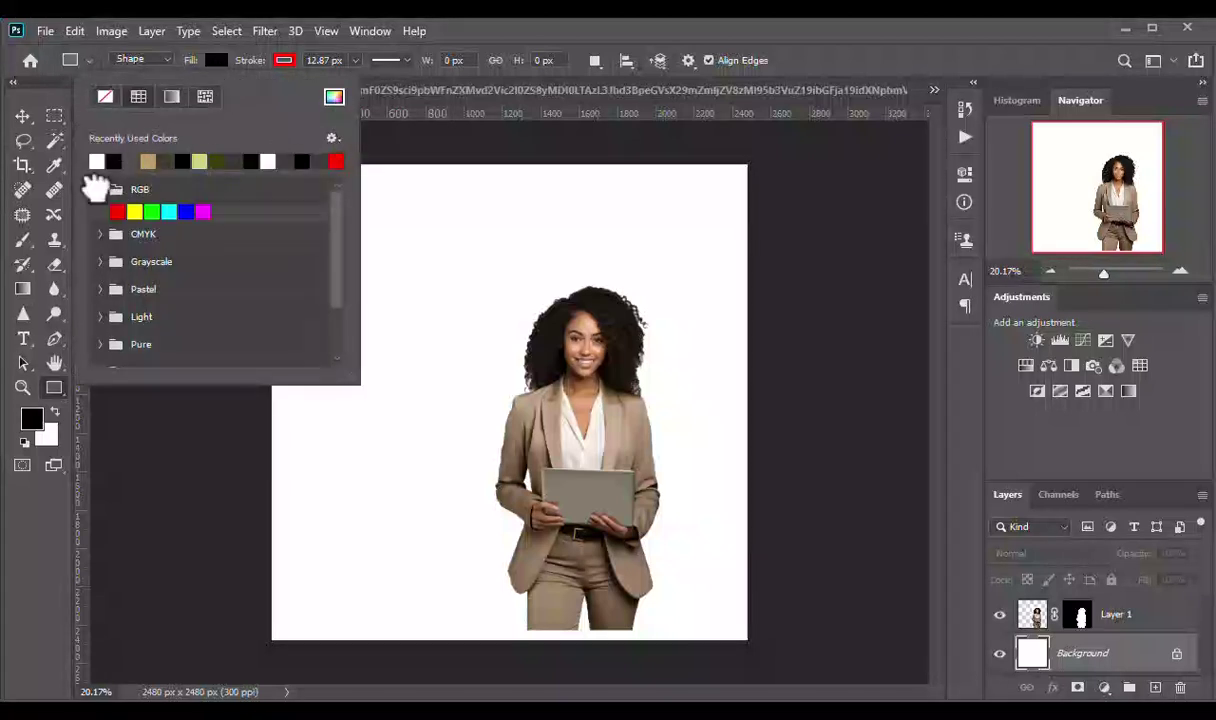
left_click(185, 211)
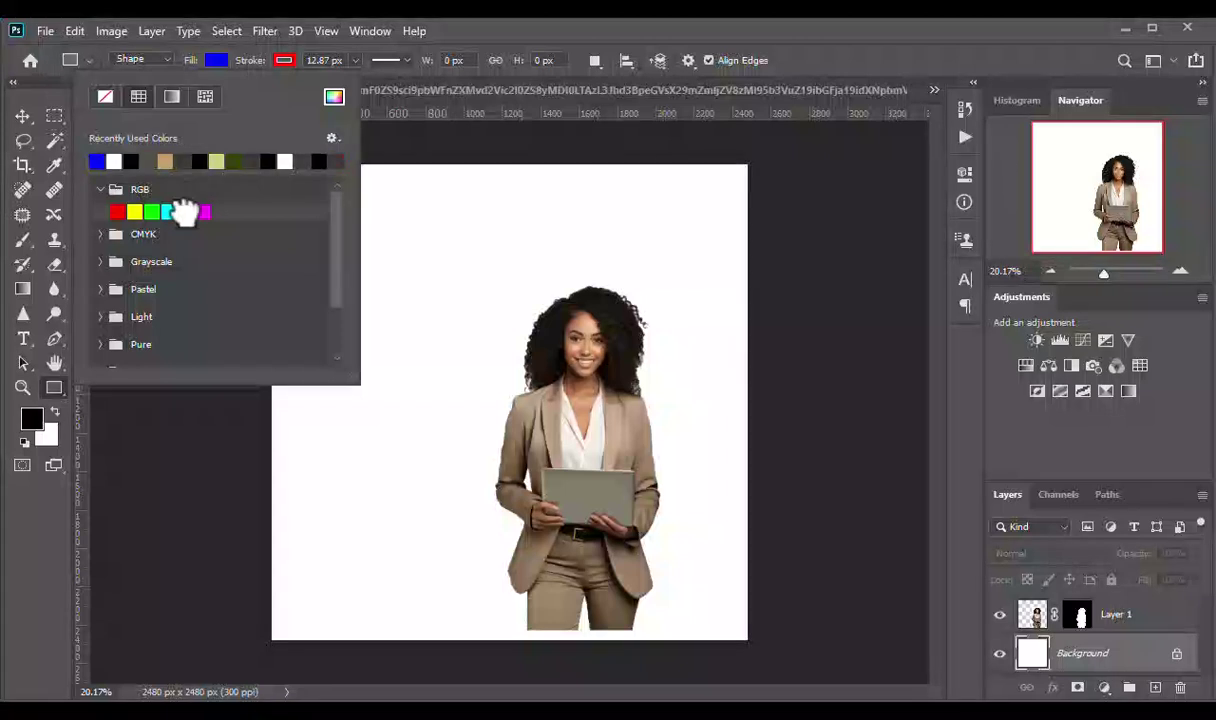
left_click(290, 60)
left_click(172, 96)
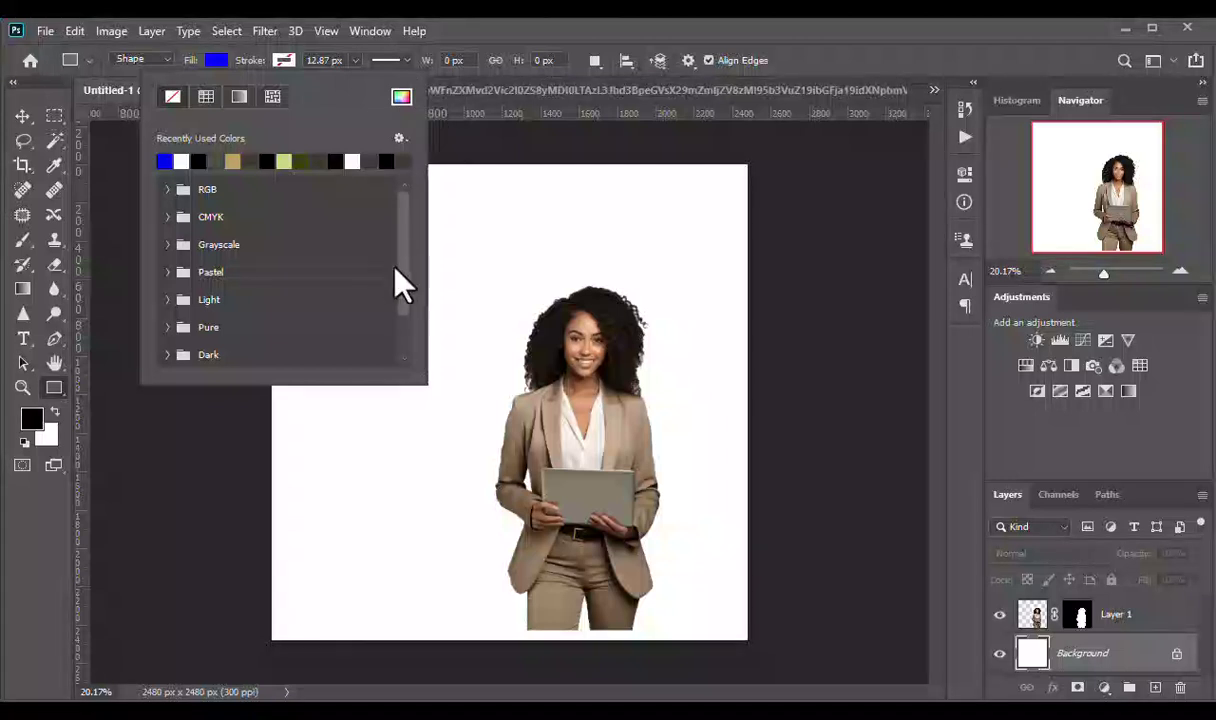
key("Return")
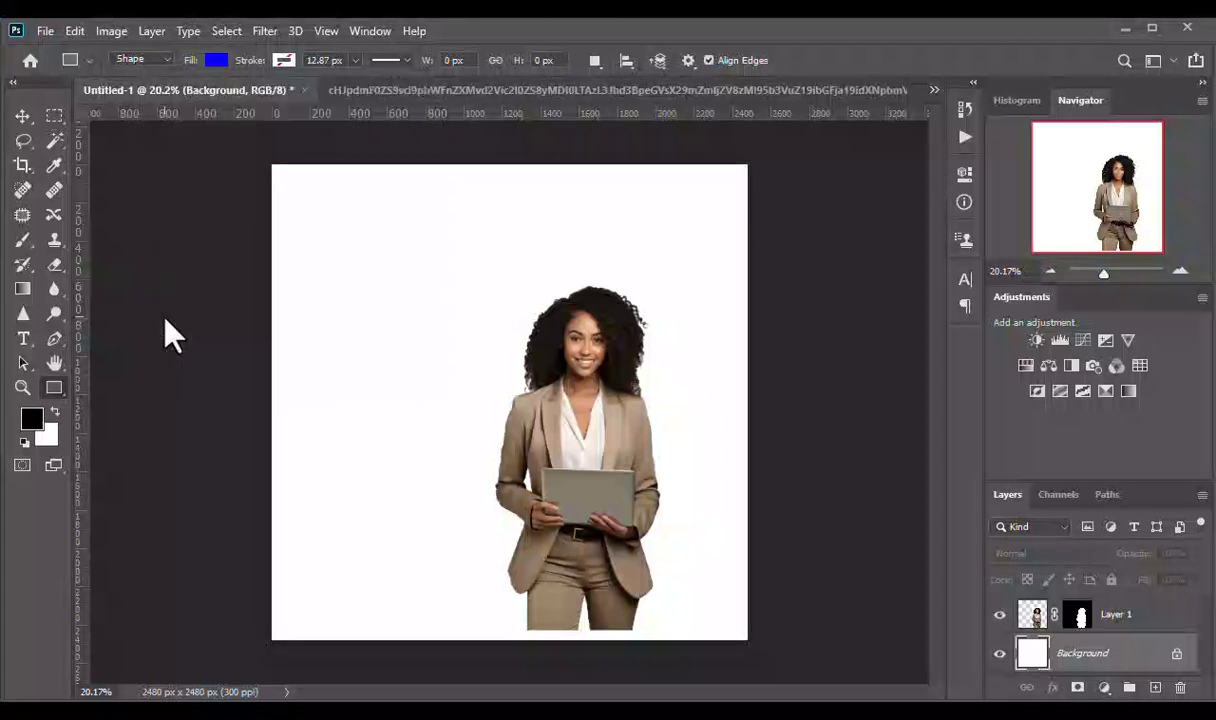
left_click_drag(266, 157, 762, 645)
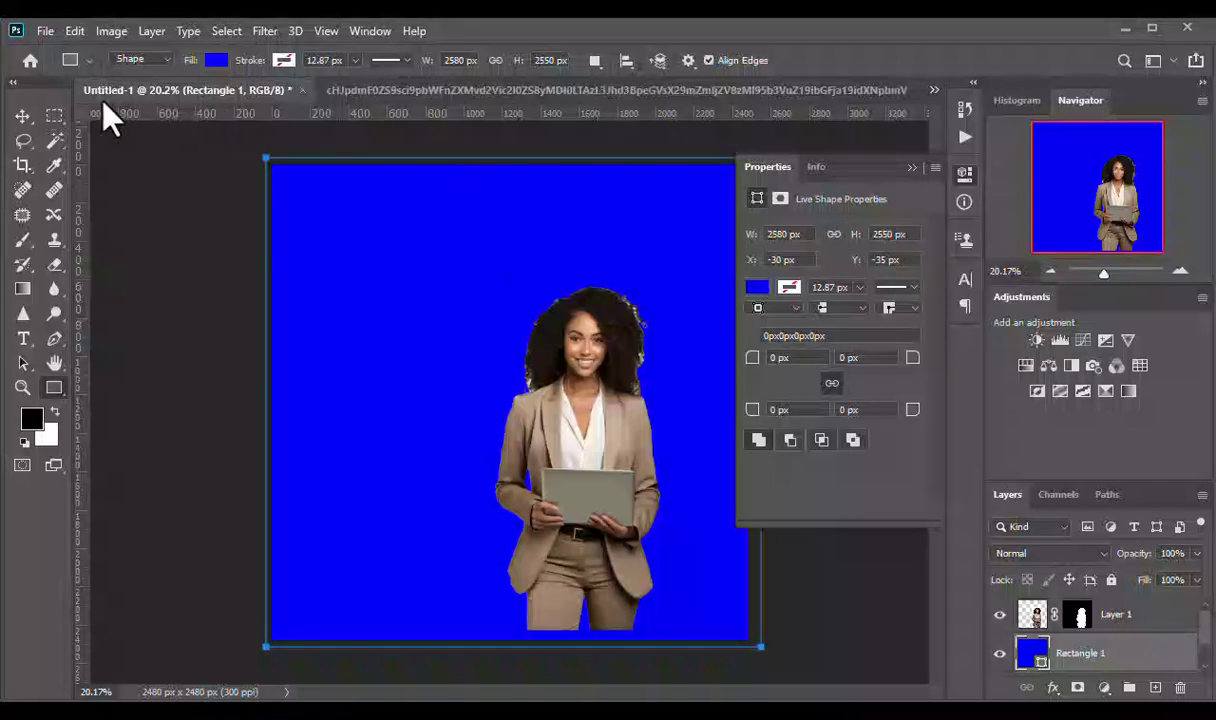
left_click(908, 168)
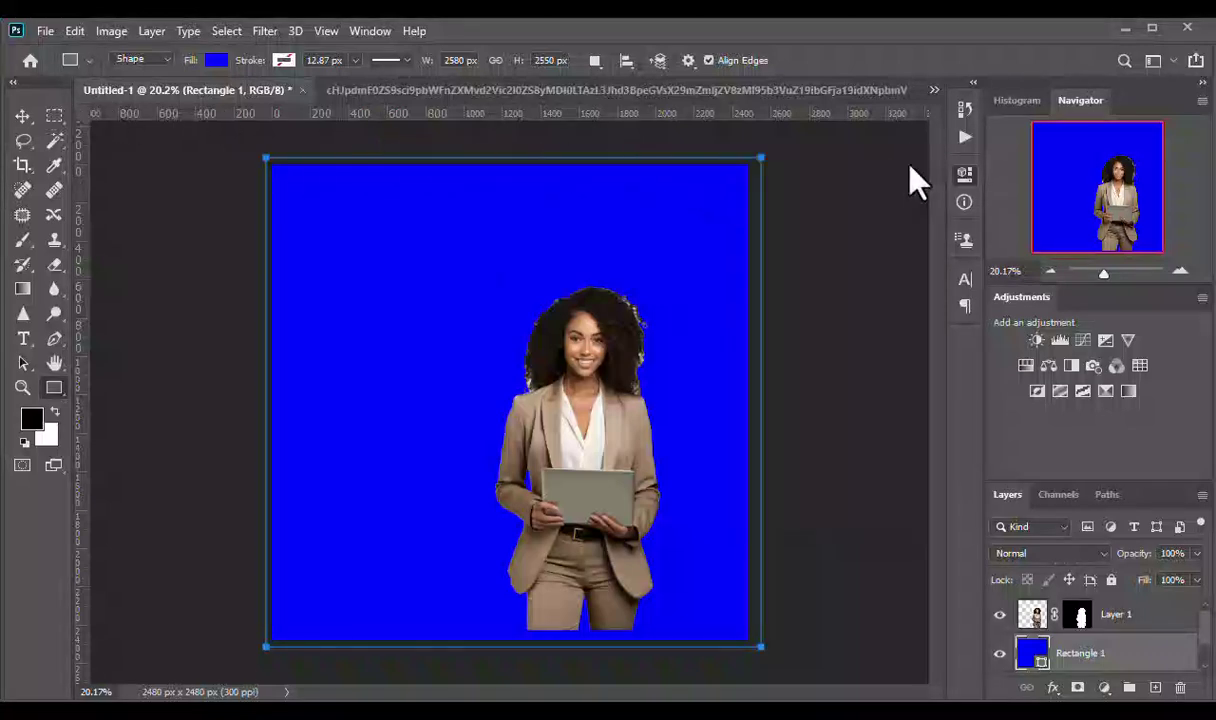
Activate the Eraser tool and make the woman's layer, Layer 1, the active layer
scroll(605, 343, "up", 5)
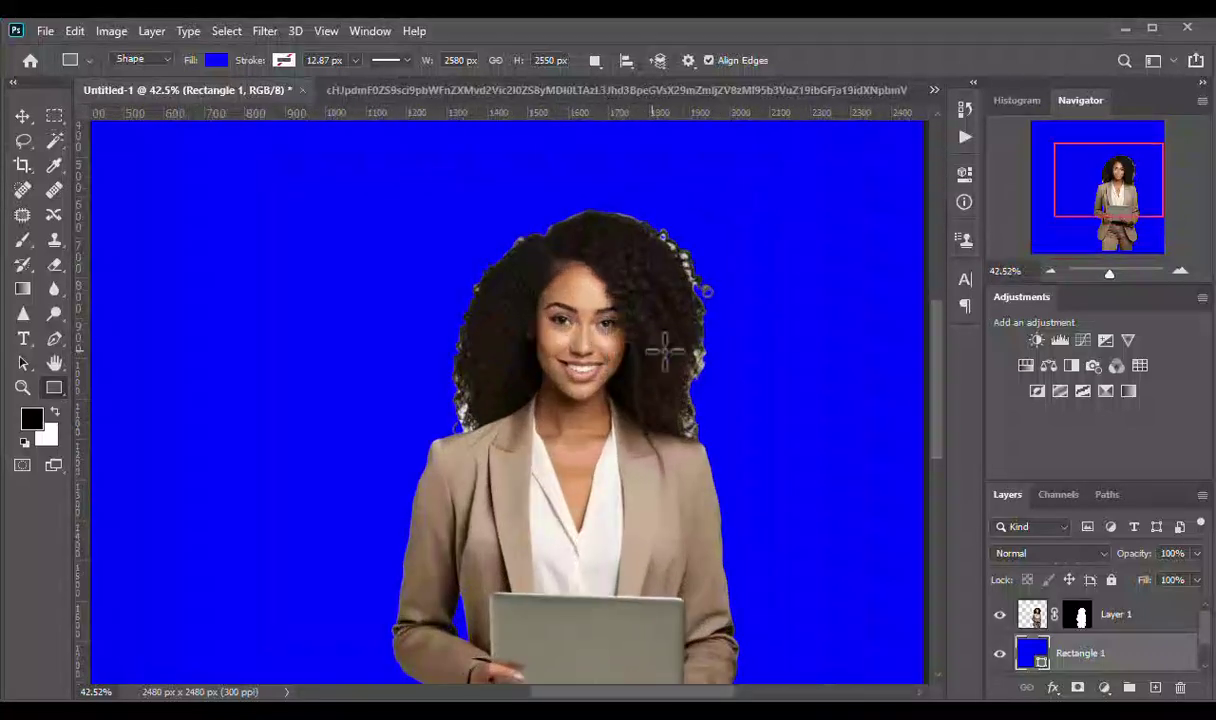
scroll(676, 296, "up", 1)
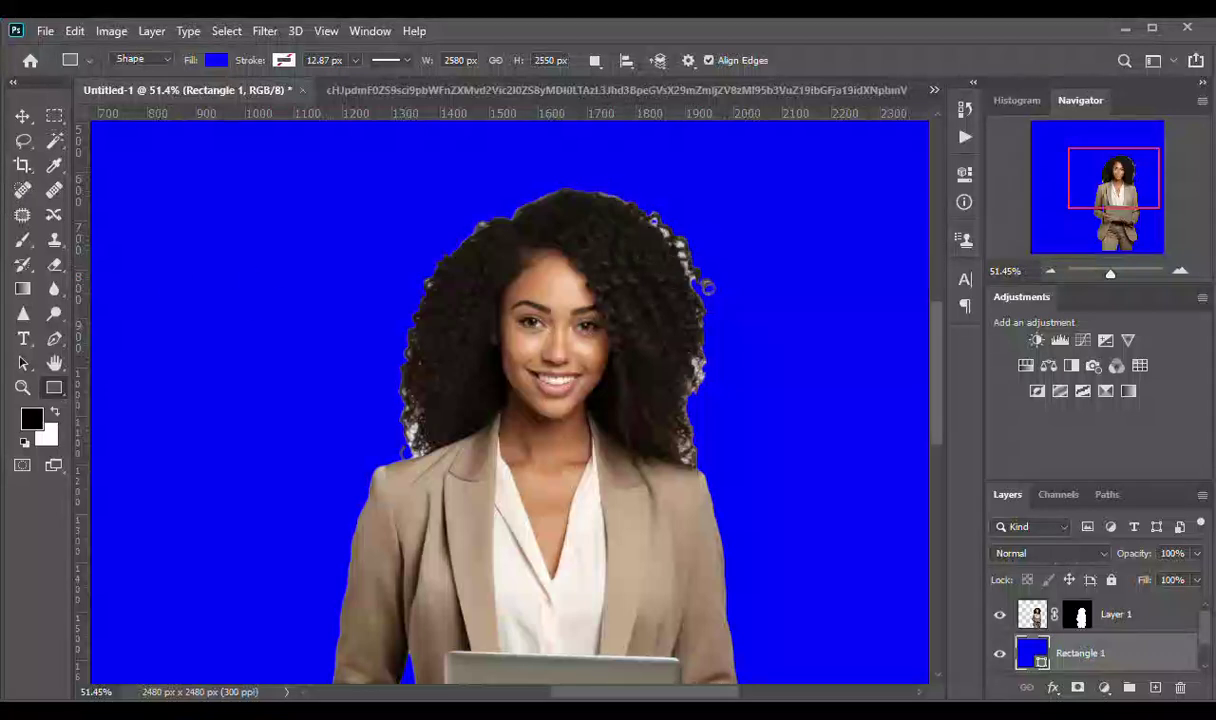
left_click(55, 266)
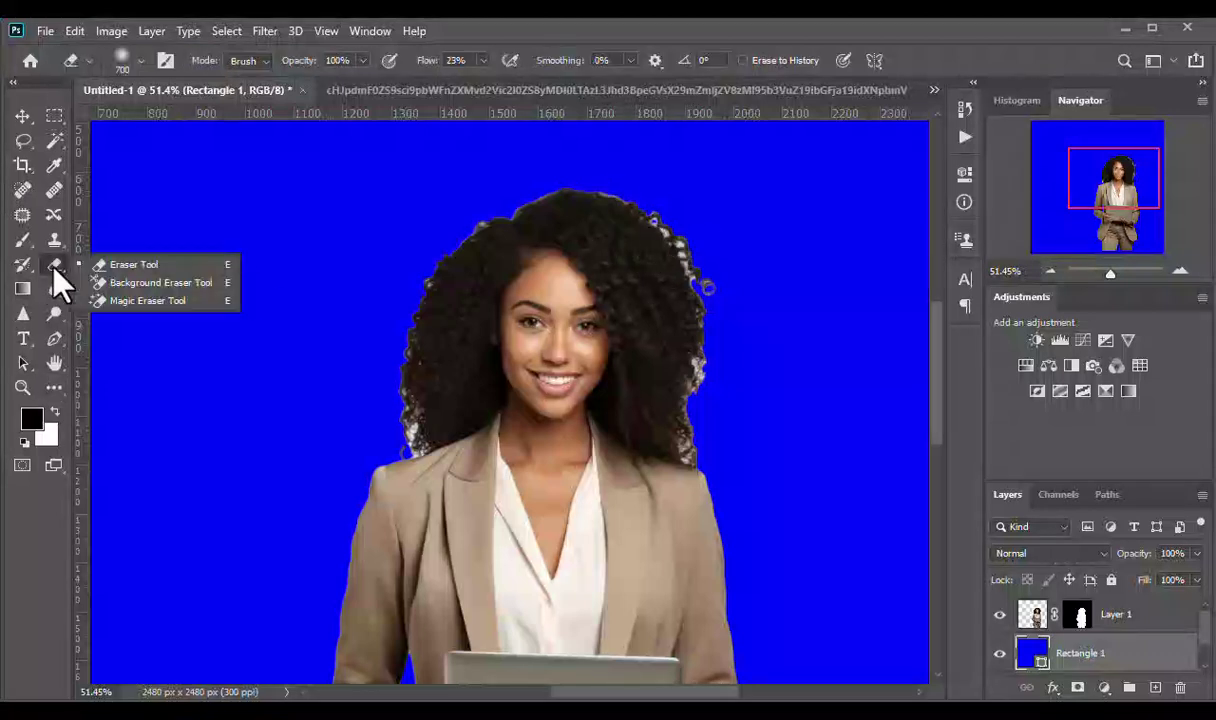
left_click(134, 266)
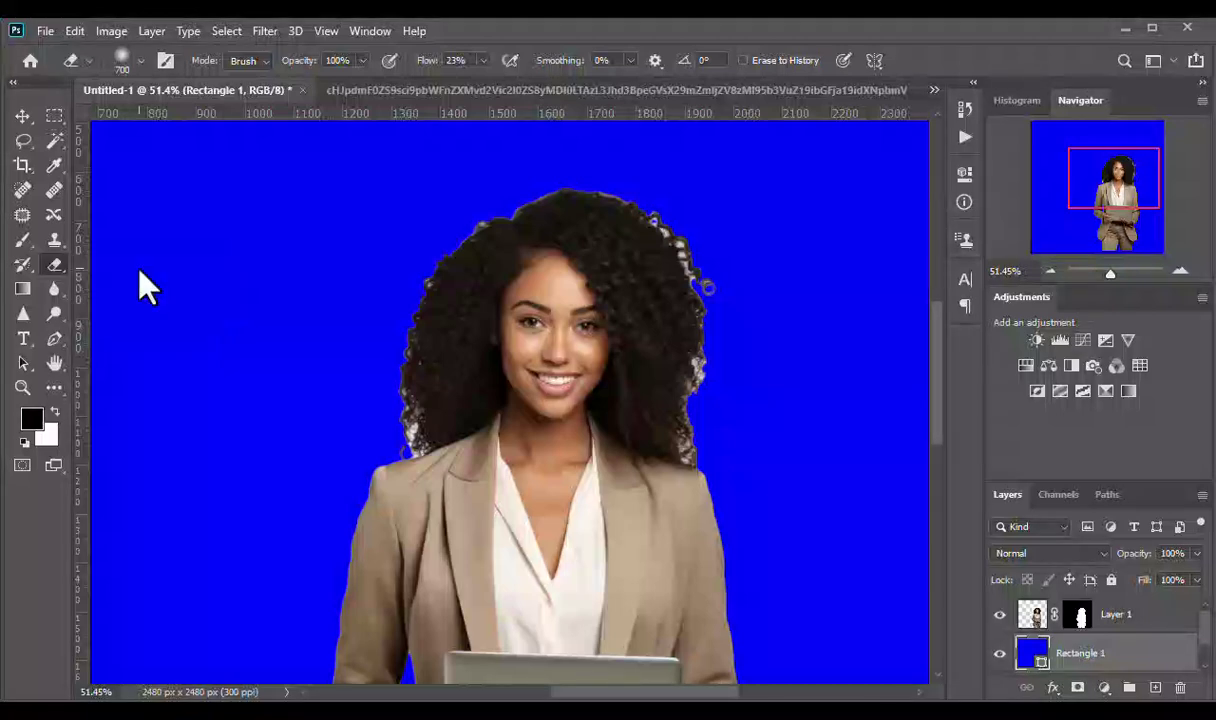
left_click(1108, 618)
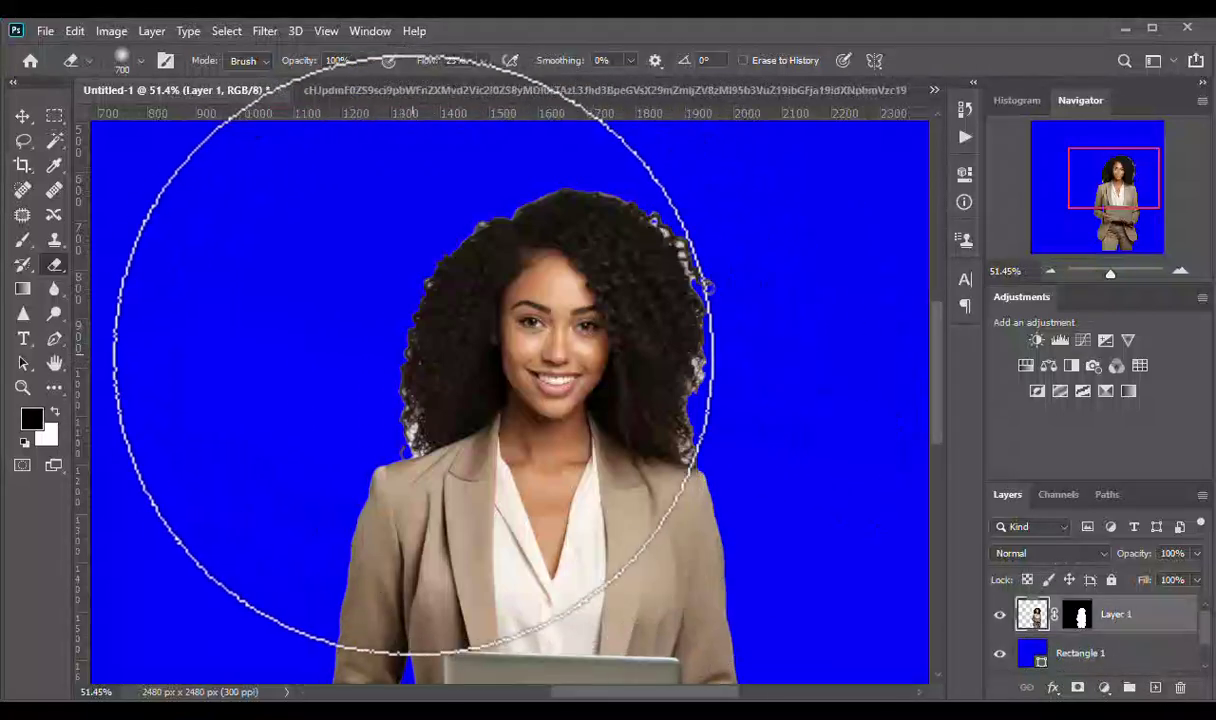
Reduce the soft round eraser's size to 72 px, keeping its hardness at 0%
right_click(358, 300)
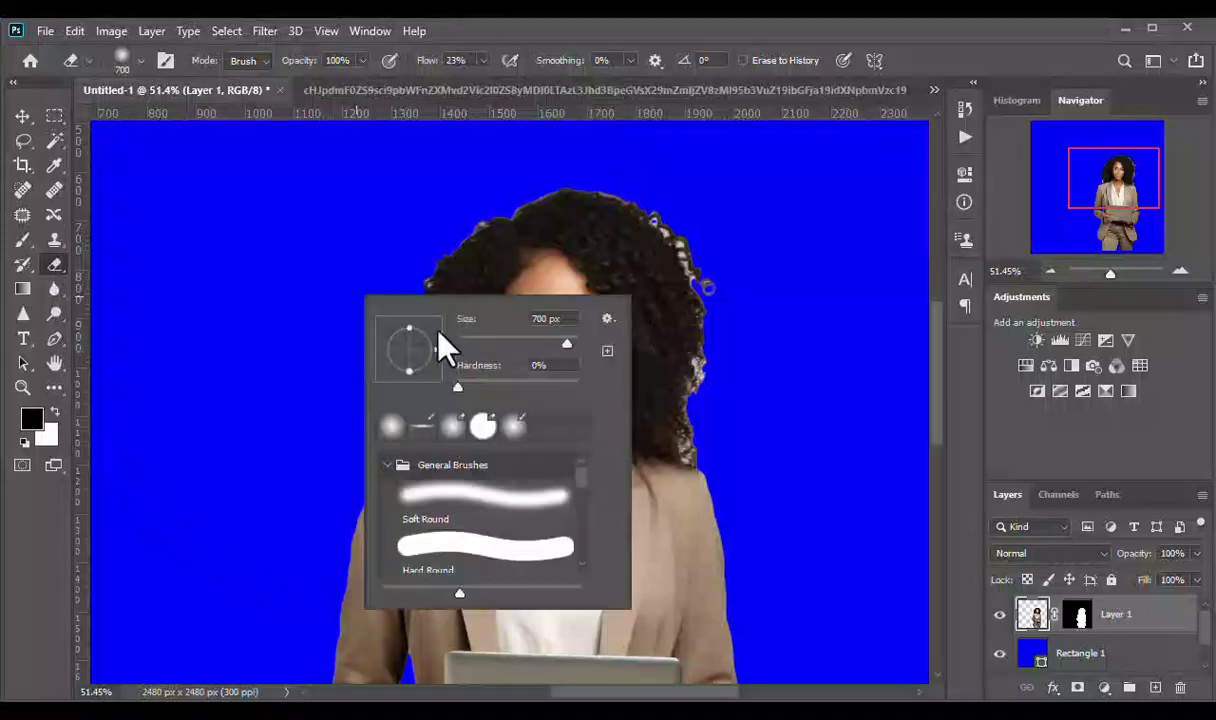
right_click(325, 272)
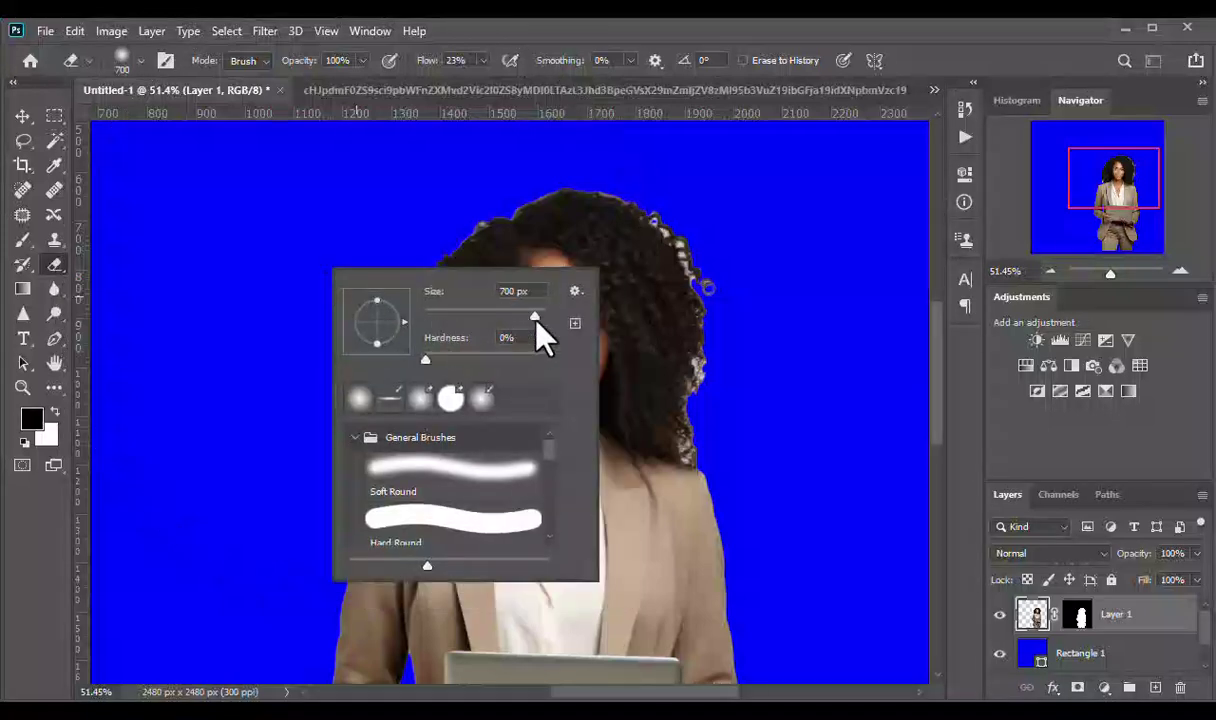
left_click_drag(535, 317, 512, 316)
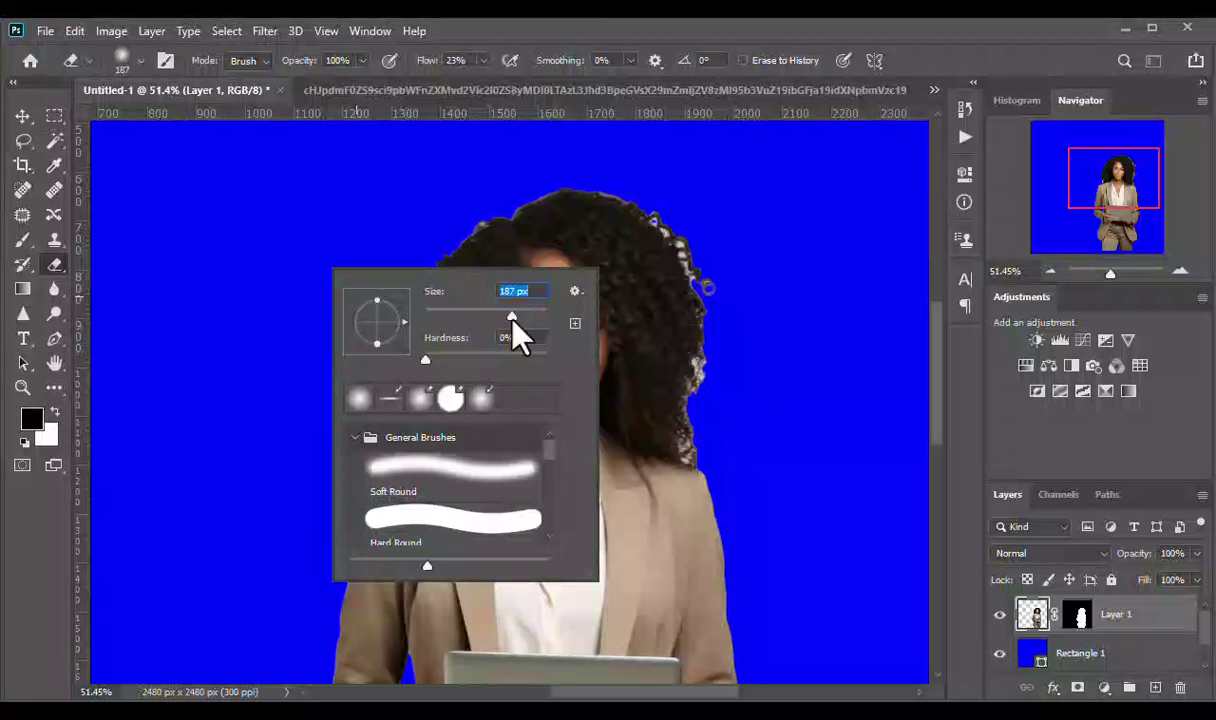
key("Return")
right_click(413, 282)
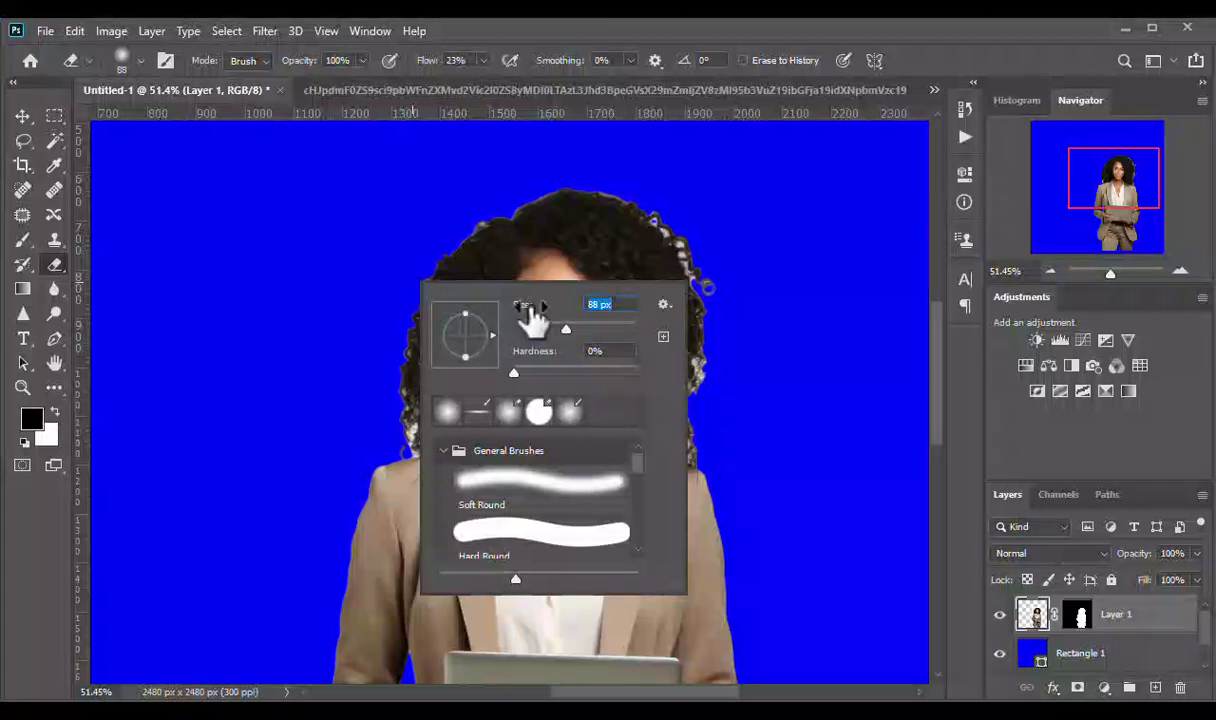
key("Return")
right_click(356, 292)
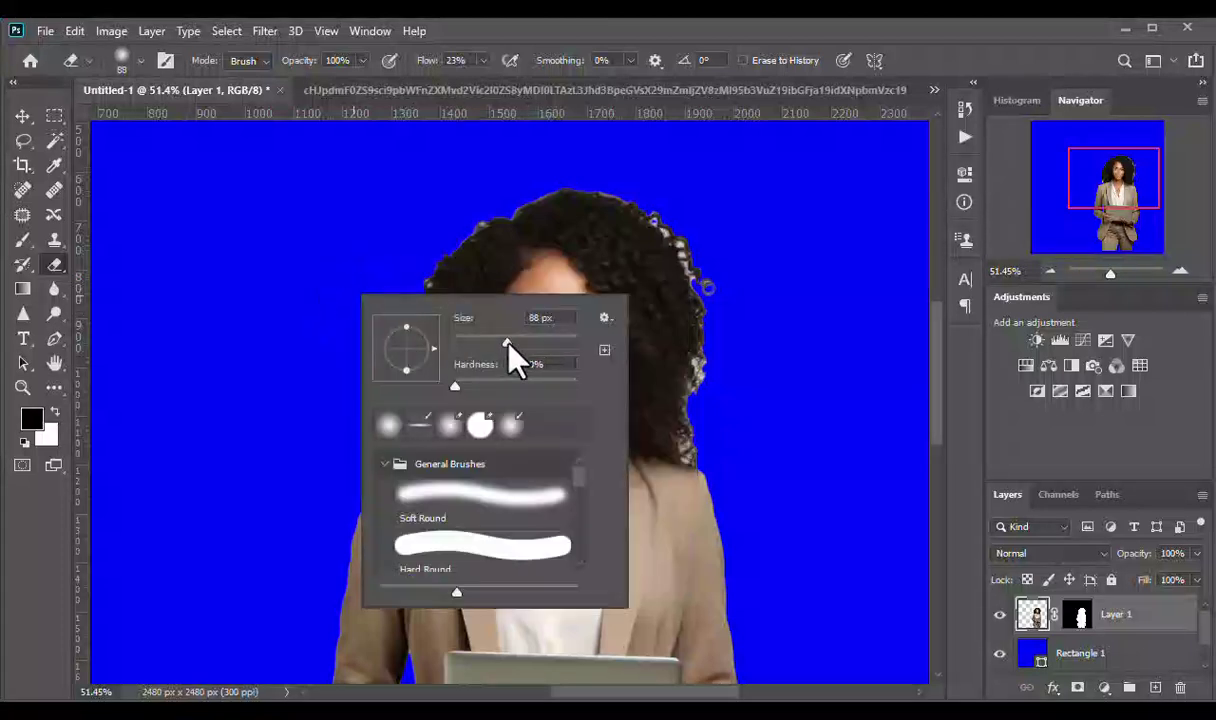
left_click_drag(508, 341, 499, 342)
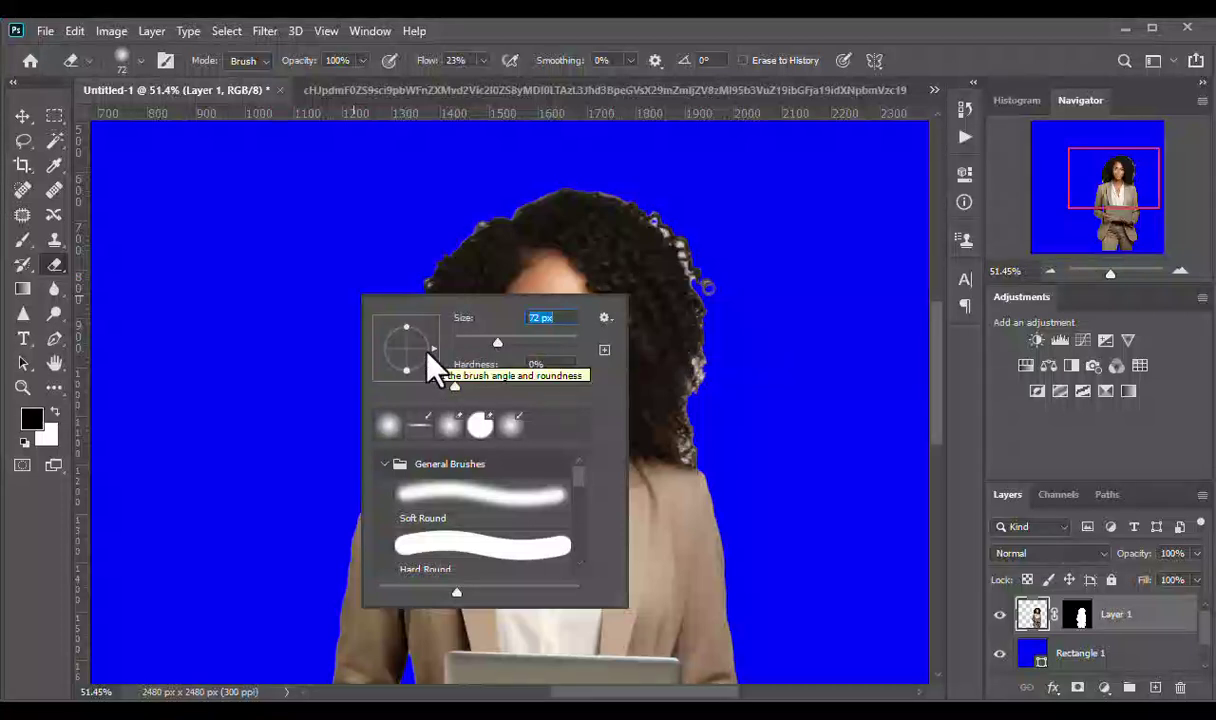
key("Return")
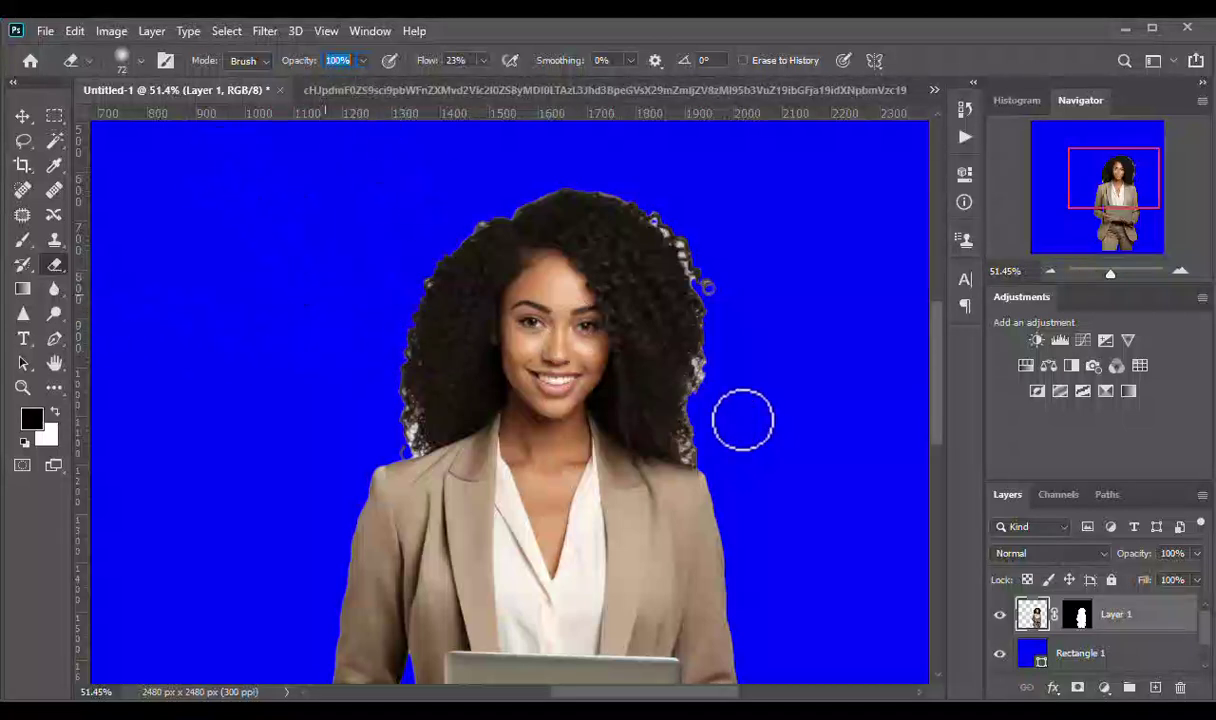
Erase the light fringe along both sides of the woman's hair, reducing the eraser size to 40 px for the finer edges
scroll(940, 410, "down", 3)
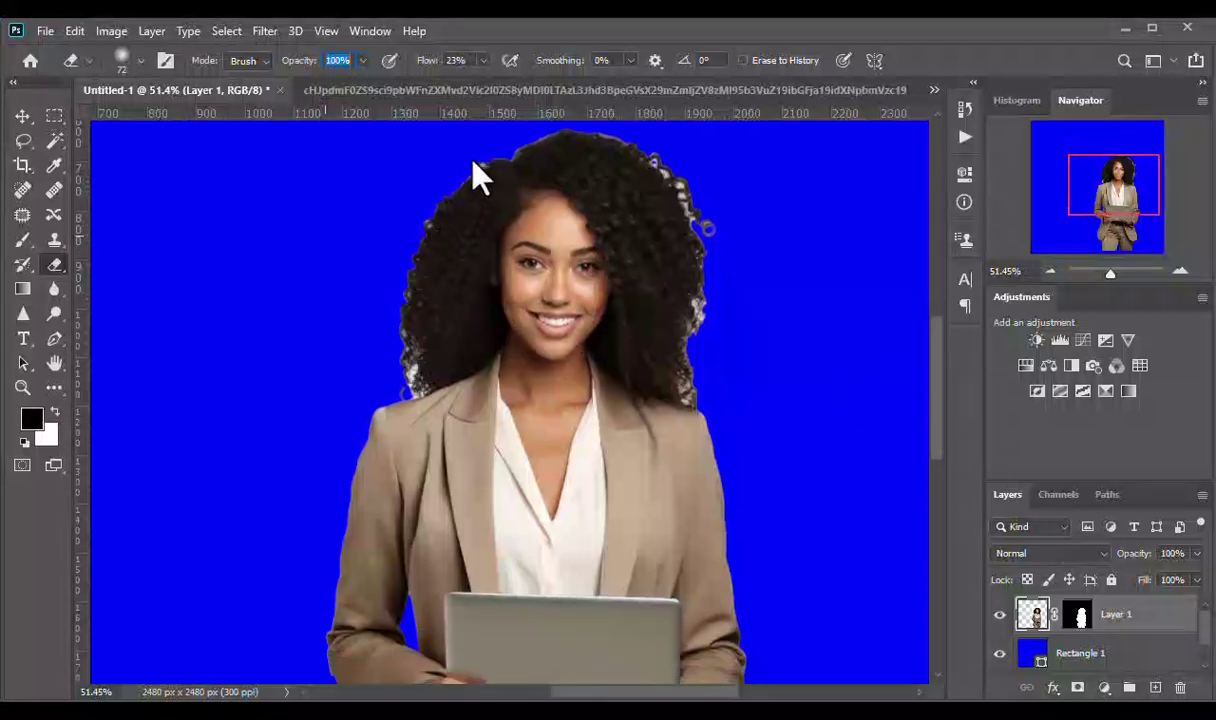
key("Return")
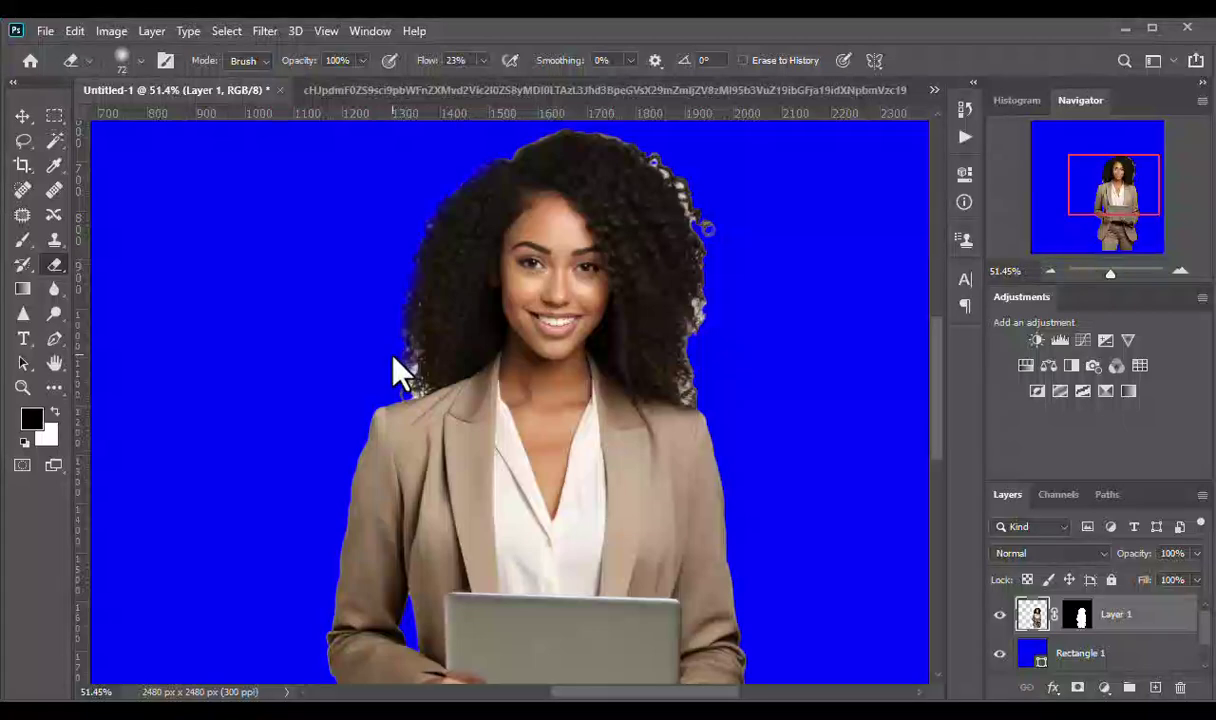
key("bracketleft")
key("bracketleft")
key("bracketleft")
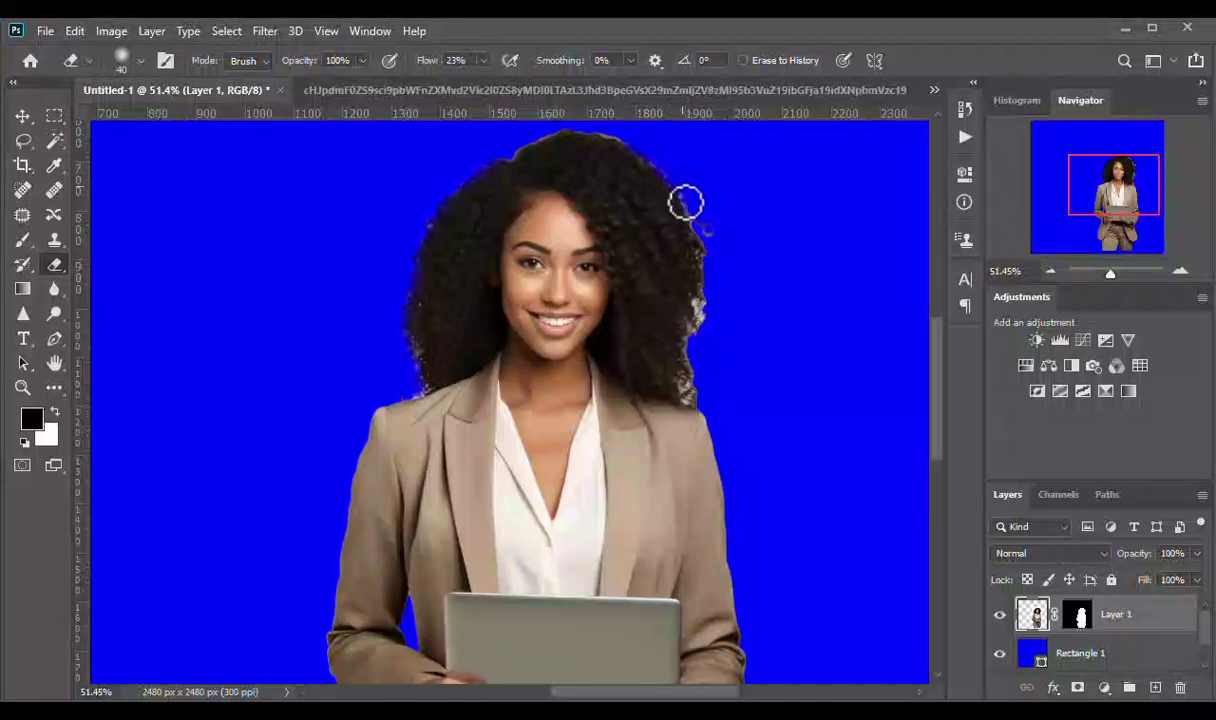
mouse_move(686, 203)
left_mouse_down()
mouse_move(702, 233)
mouse_move(714, 224)
mouse_move(688, 207)
mouse_move(709, 262)
mouse_move(708, 251)
mouse_move(702, 321)
mouse_move(706, 308)
mouse_move(703, 295)
mouse_move(688, 344)
mouse_move(701, 405)
mouse_move(686, 395)
mouse_move(686, 368)
mouse_move(695, 403)
mouse_move(700, 323)
left_mouse_up()
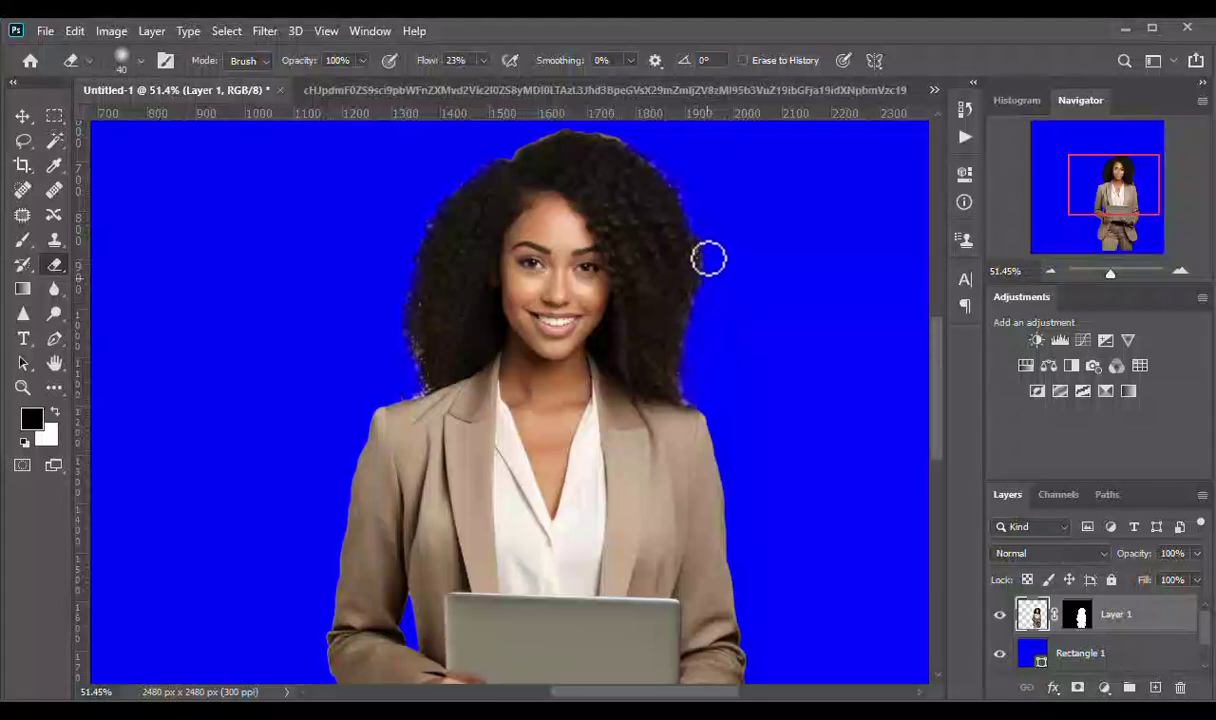
left_click_drag(680, 199, 648, 178)
Erase the remaining light outline along the crown and the right-hand edge of the woman's hair
left_click_drag(935, 368, 936, 342)
scroll(636, 243, "up", 6)
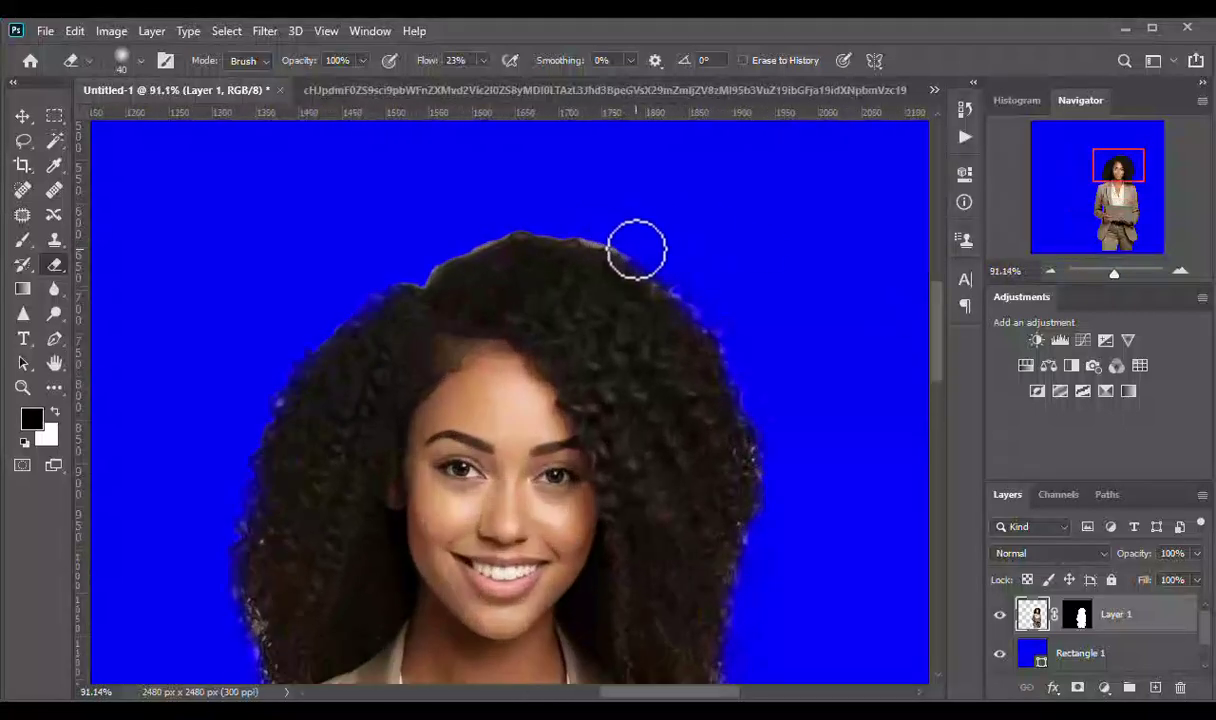
mouse_move(637, 250)
left_mouse_down()
mouse_move(607, 236)
mouse_move(630, 246)
mouse_move(541, 225)
mouse_move(455, 250)
mouse_move(492, 237)
mouse_move(470, 240)
mouse_move(414, 278)
mouse_move(509, 235)
mouse_move(577, 234)
mouse_move(693, 290)
mouse_move(669, 280)
mouse_move(717, 317)
mouse_move(691, 297)
mouse_move(735, 362)
mouse_move(732, 352)
mouse_move(769, 446)
mouse_move(754, 546)
left_mouse_up()
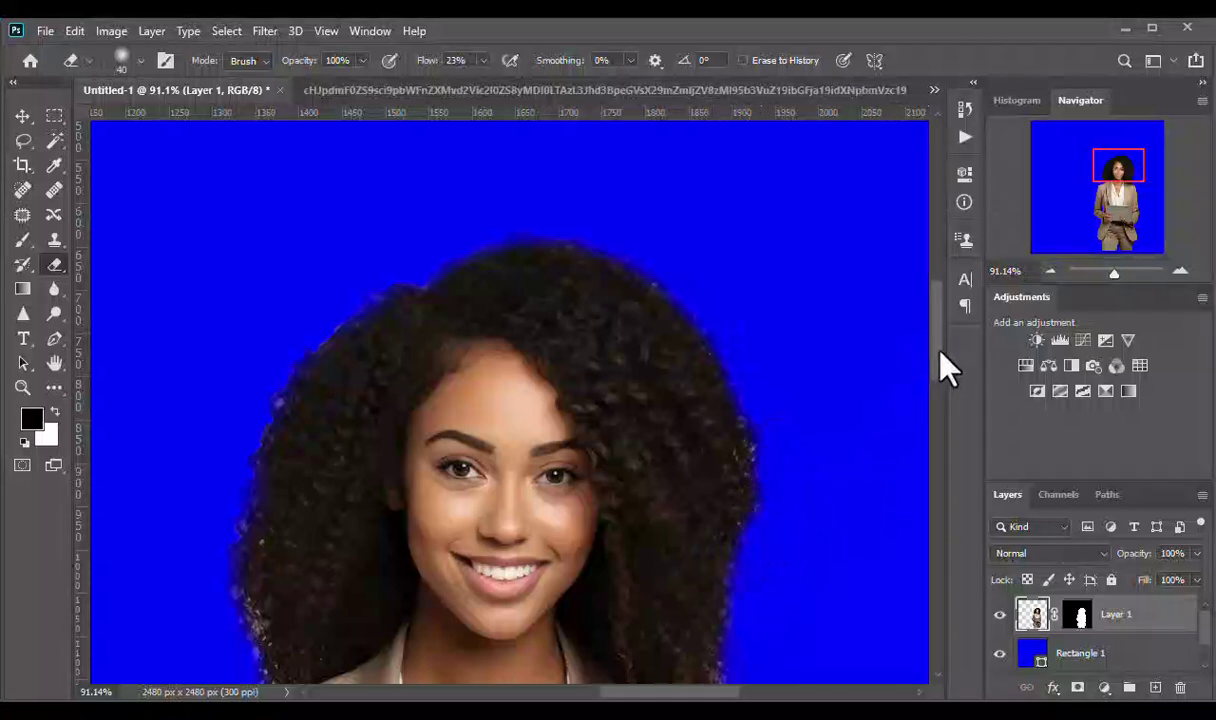
Set the eraser size to 25 px and erase the leftover light specks along the left-hand edge of the woman's hair
left_click_drag(940, 350, 937, 380)
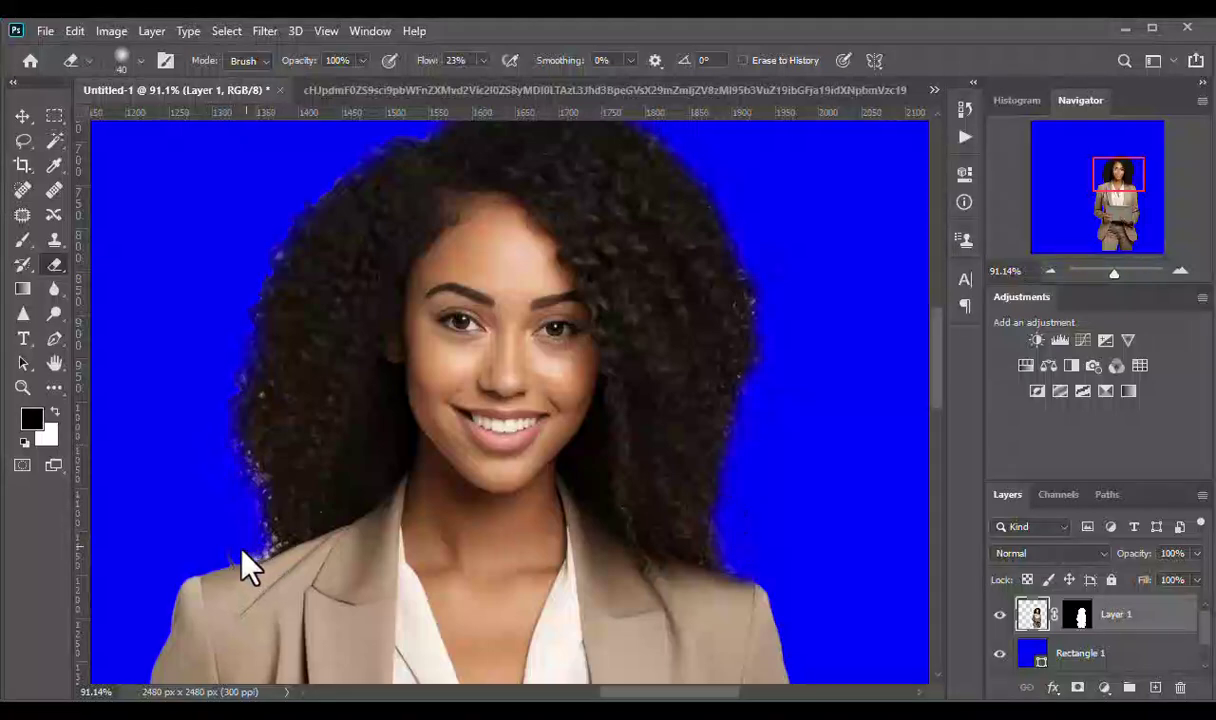
key("bracketleft")
key("bracketleft")
key("bracketleft")
key("bracketleft")
key("bracketleft")
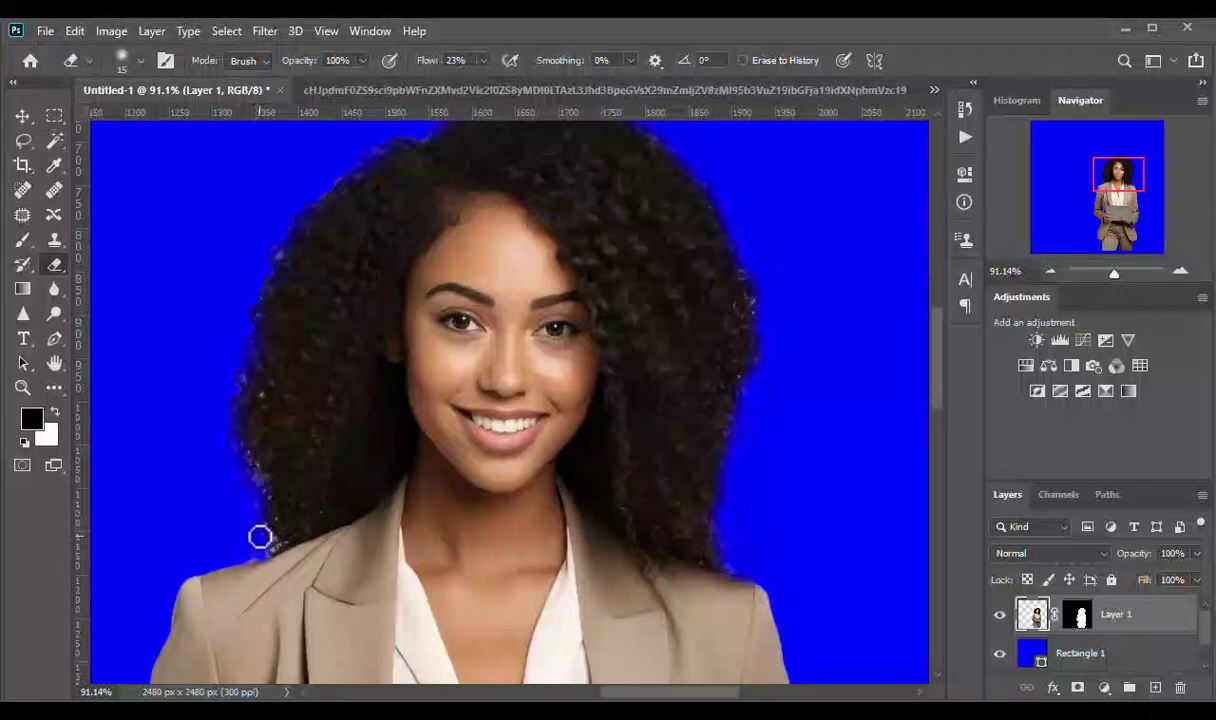
key("bracketright")
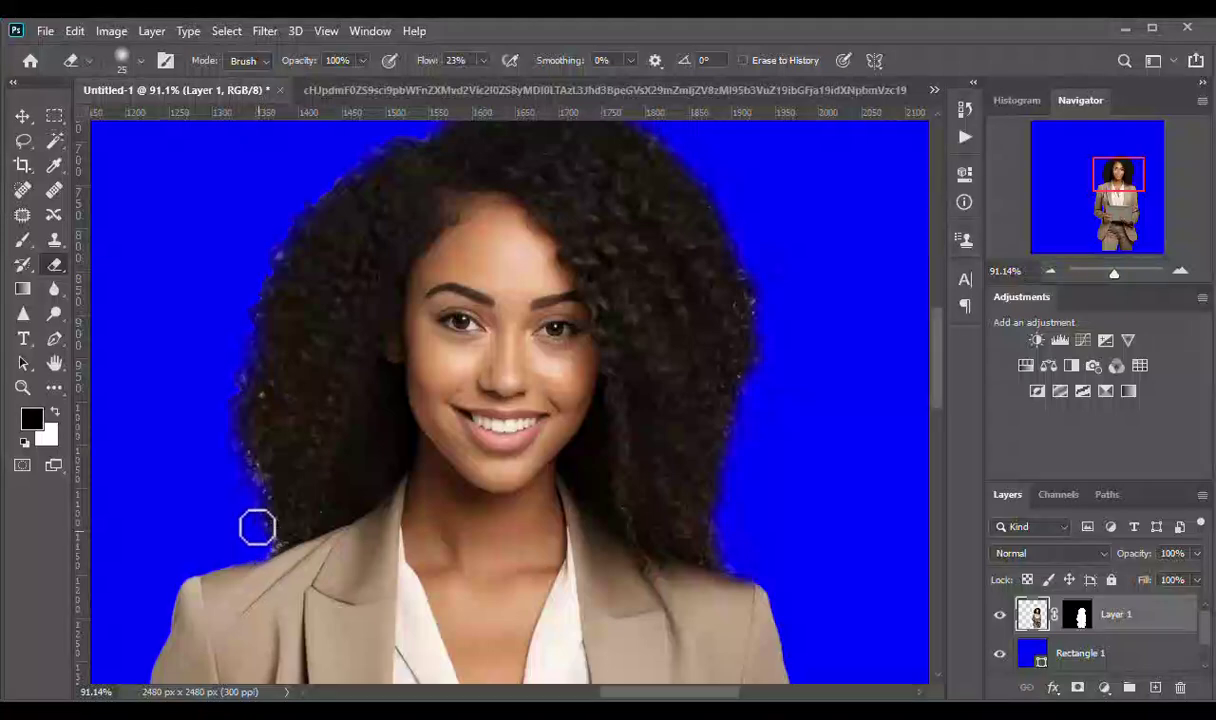
left_click_drag(257, 527, 252, 508)
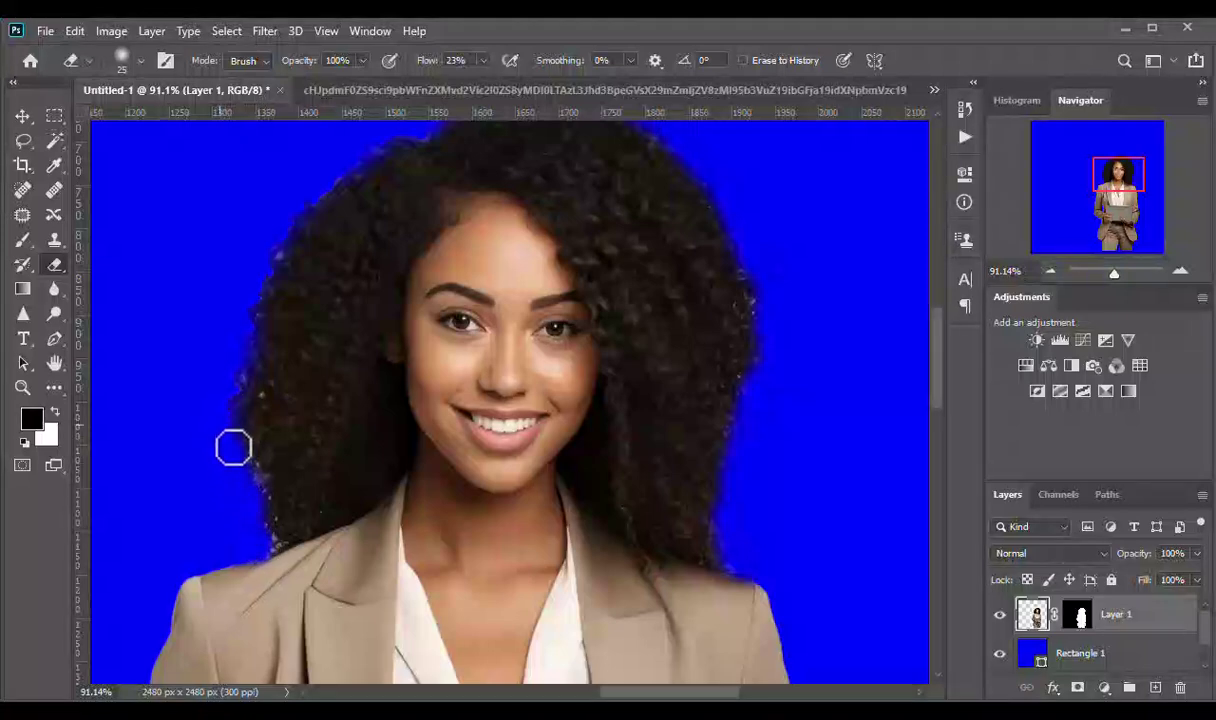
mouse_move(233, 448)
left_mouse_down()
mouse_move(245, 480)
mouse_move(218, 414)
mouse_move(233, 414)
mouse_move(285, 243)
mouse_move(259, 300)
left_mouse_up()
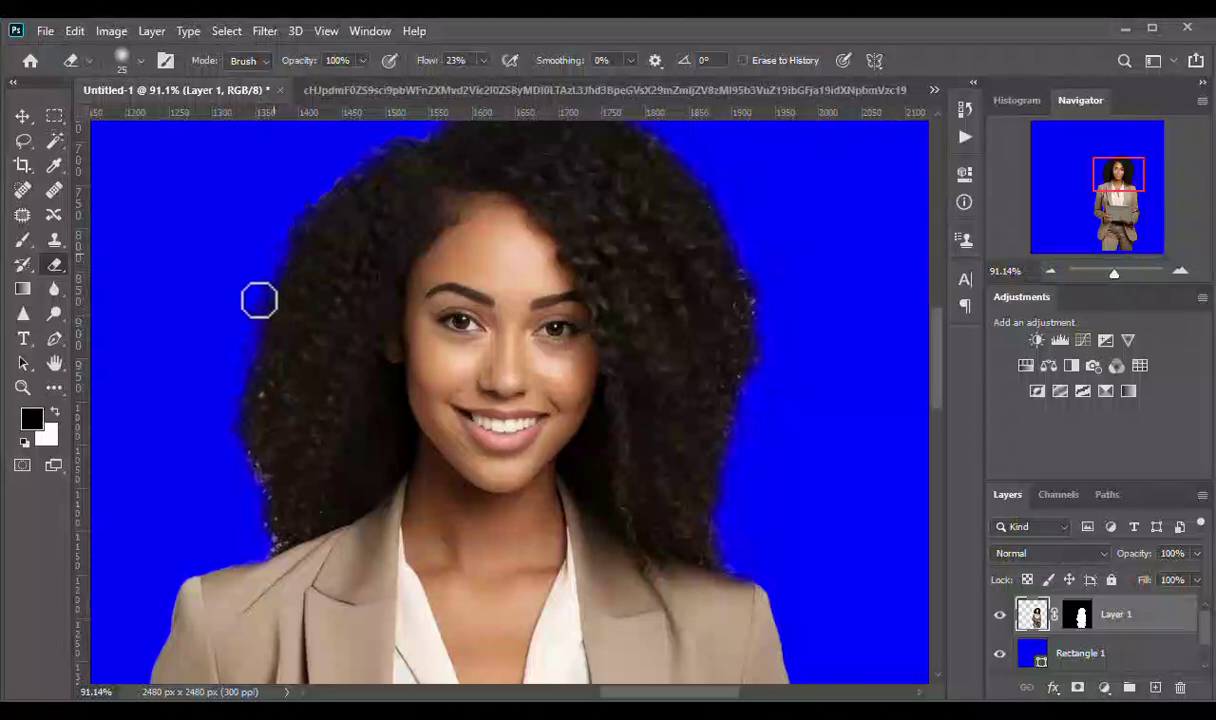
Draw a rectangle about 1418 x 1049 px directly above the blue Rectangle 1, partly behind the woman, and fill it white
scroll(259, 300, "down", 5)
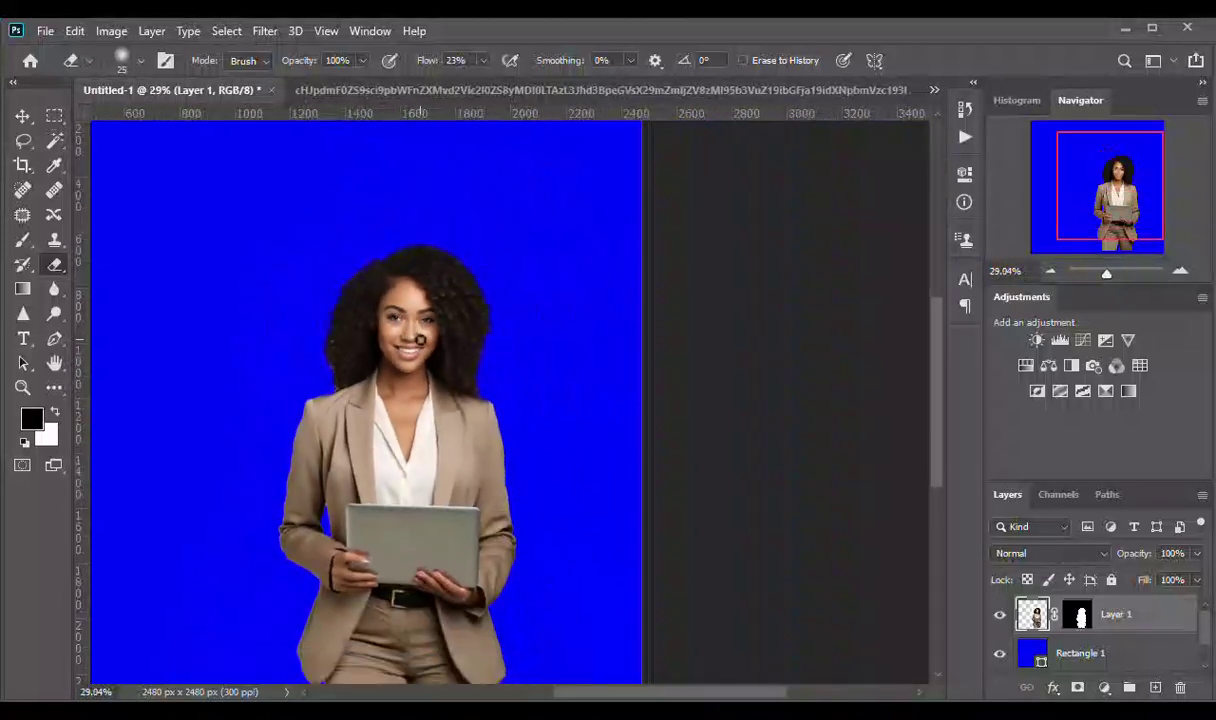
scroll(467, 345, "down", 2)
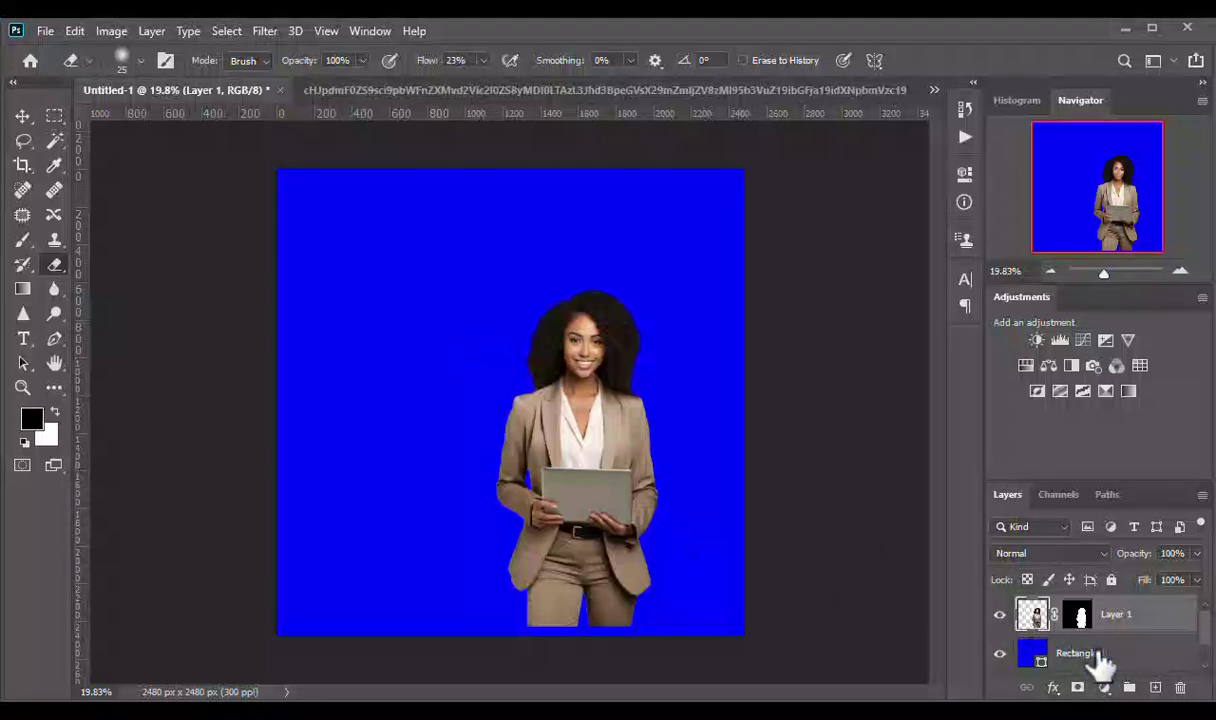
left_click(1108, 655)
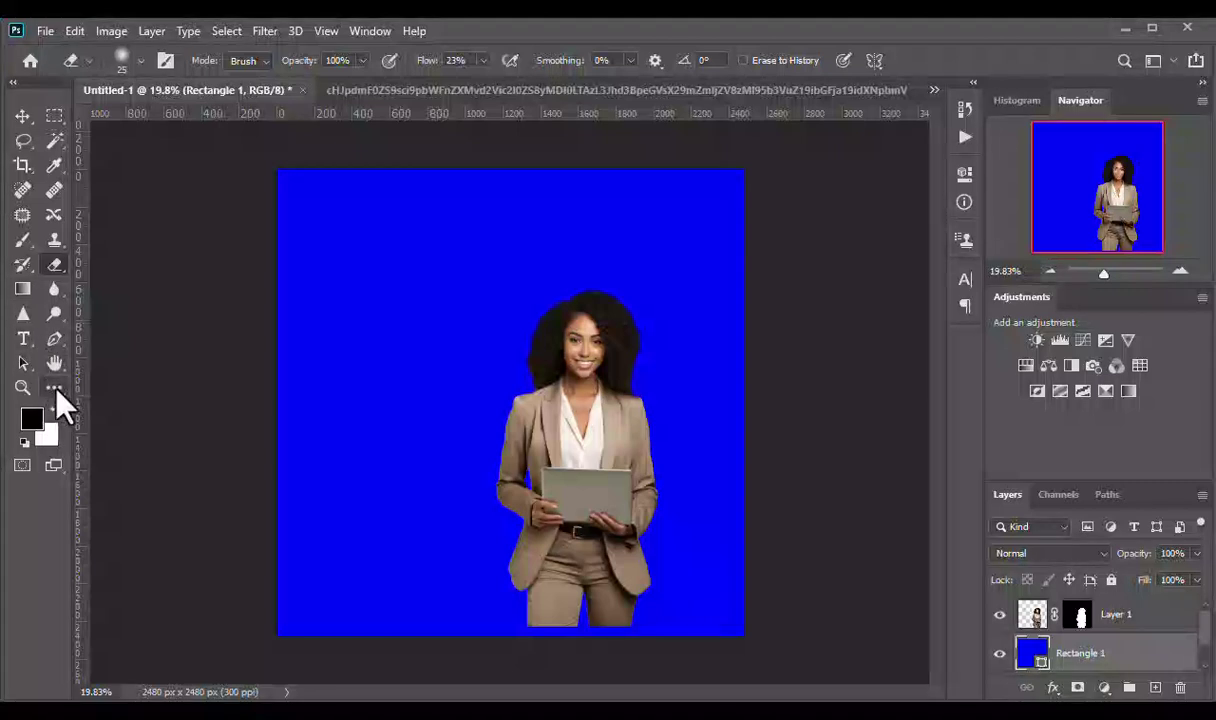
key("u")
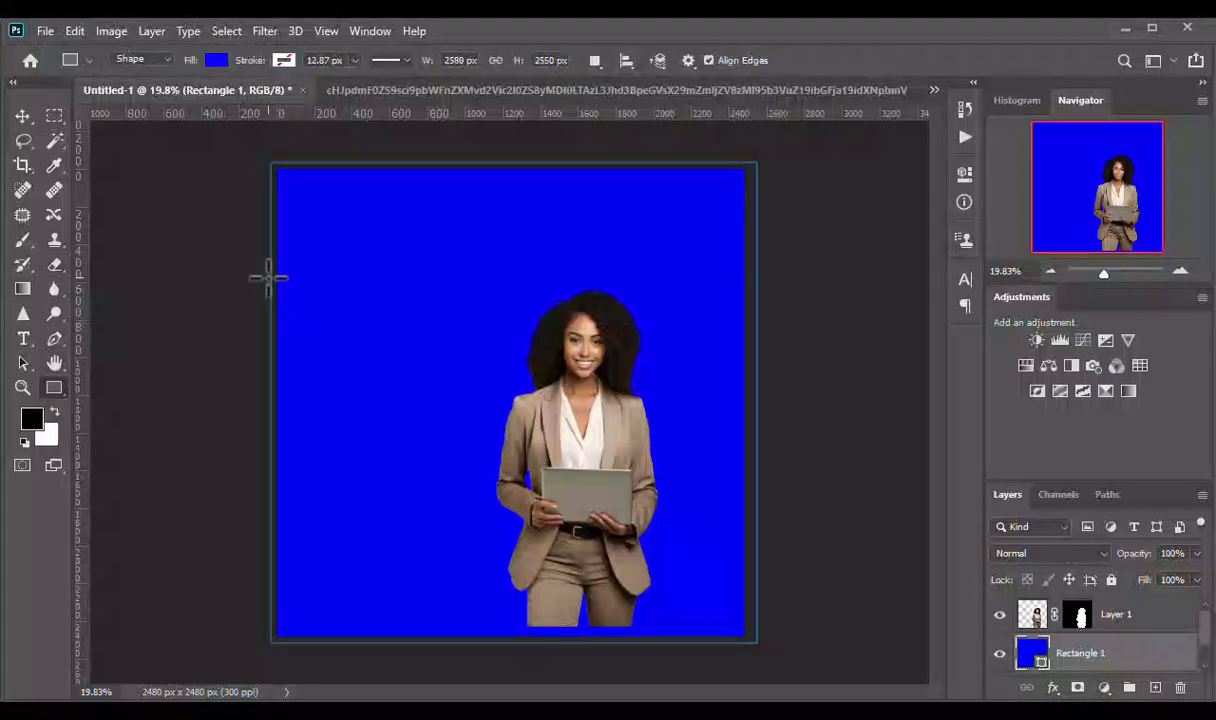
left_click_drag(345, 249, 612, 446)
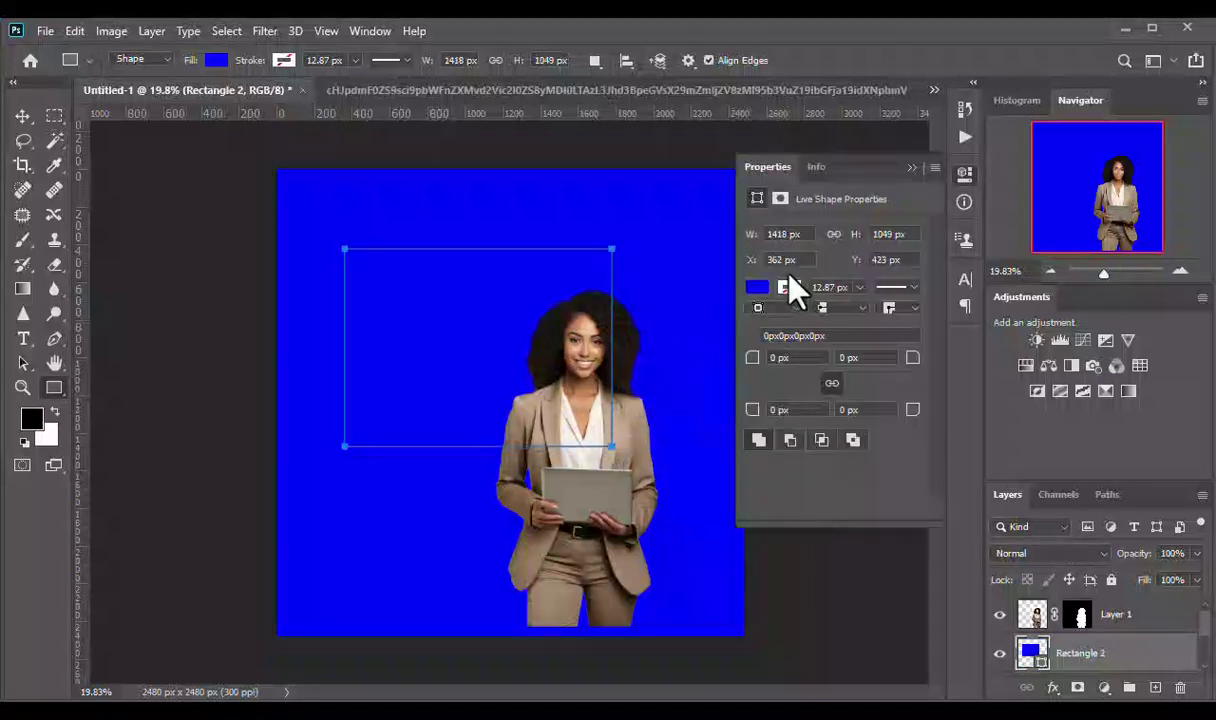
left_click(217, 60)
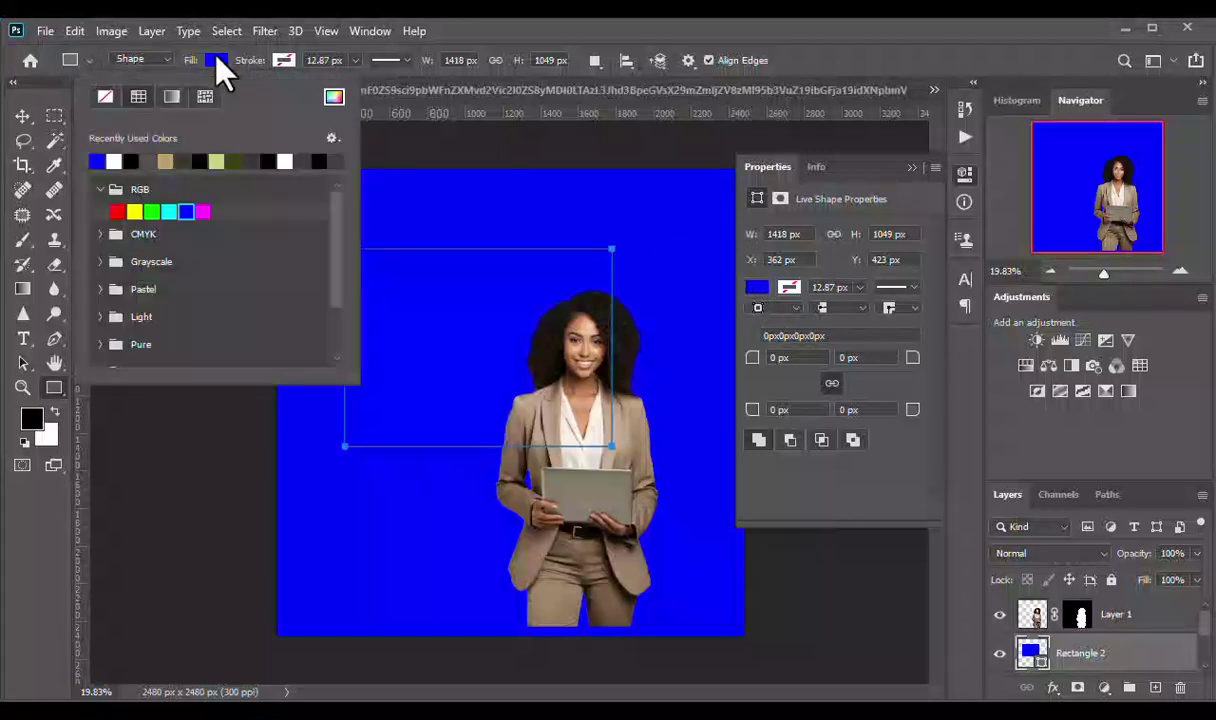
left_click(112, 163)
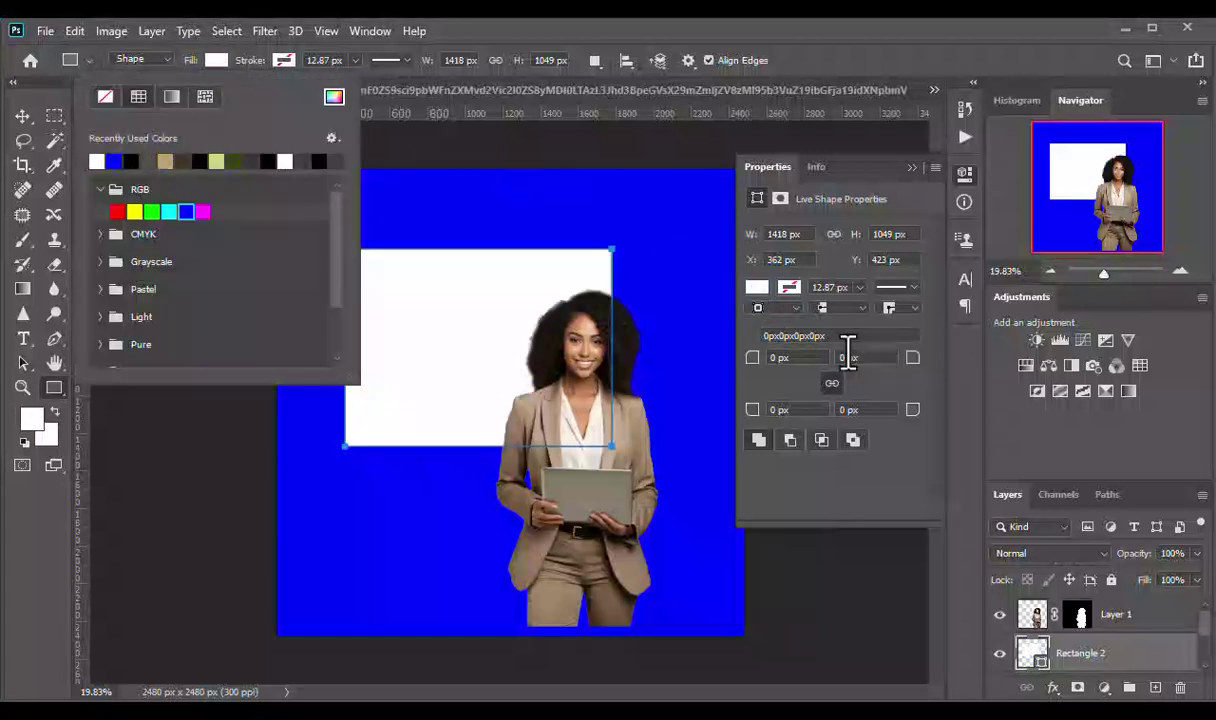
Try linked corner radii of 100 px and 200 px on the white rectangle
left_click(816, 357)
left_click_drag(816, 357, 749, 375)
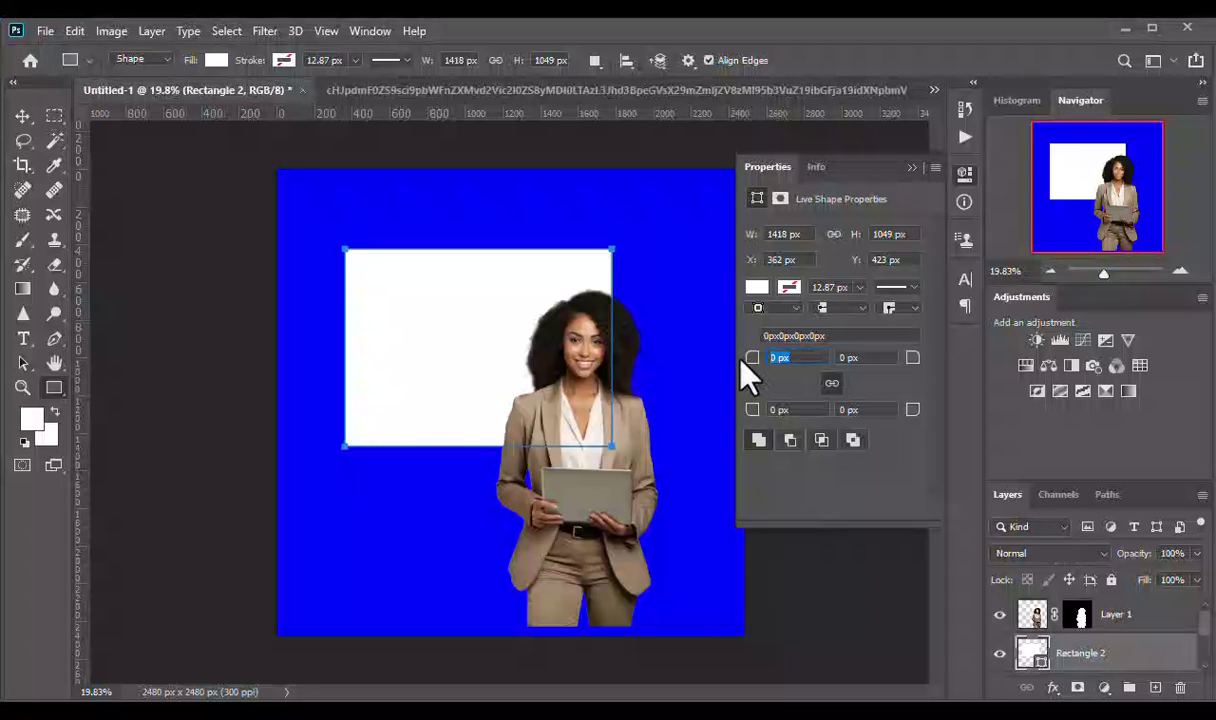
type("100")
key("Return")
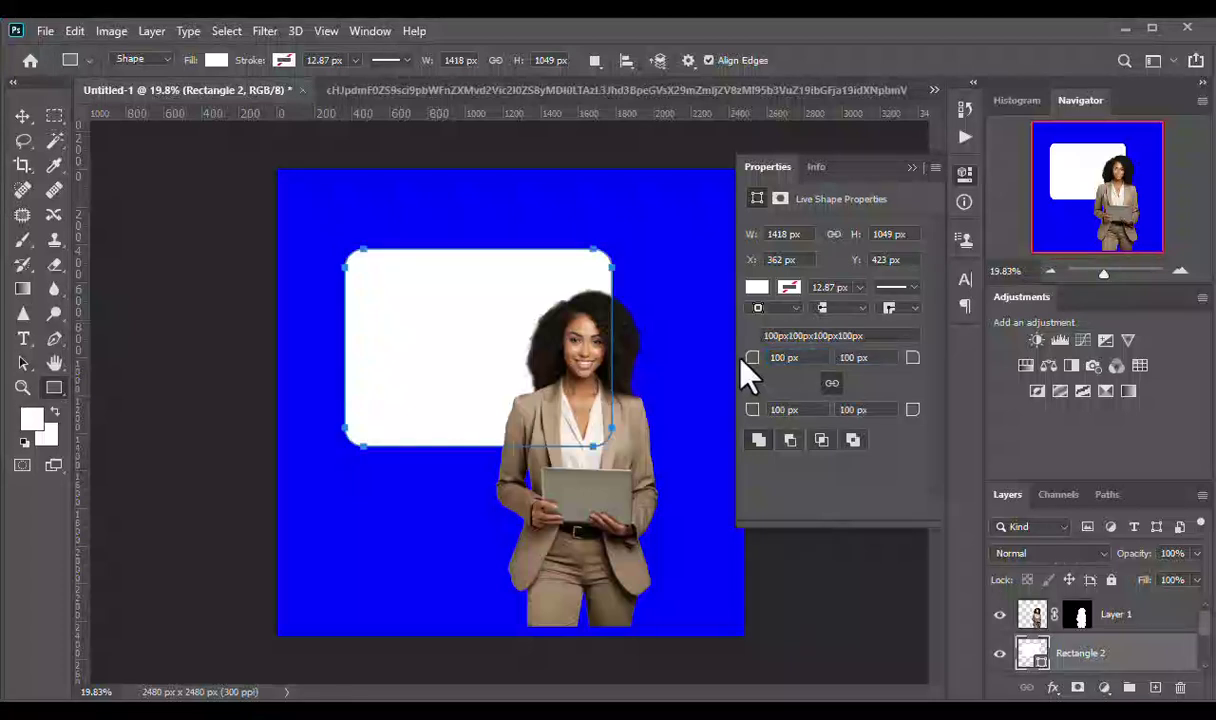
left_click_drag(826, 355, 751, 368)
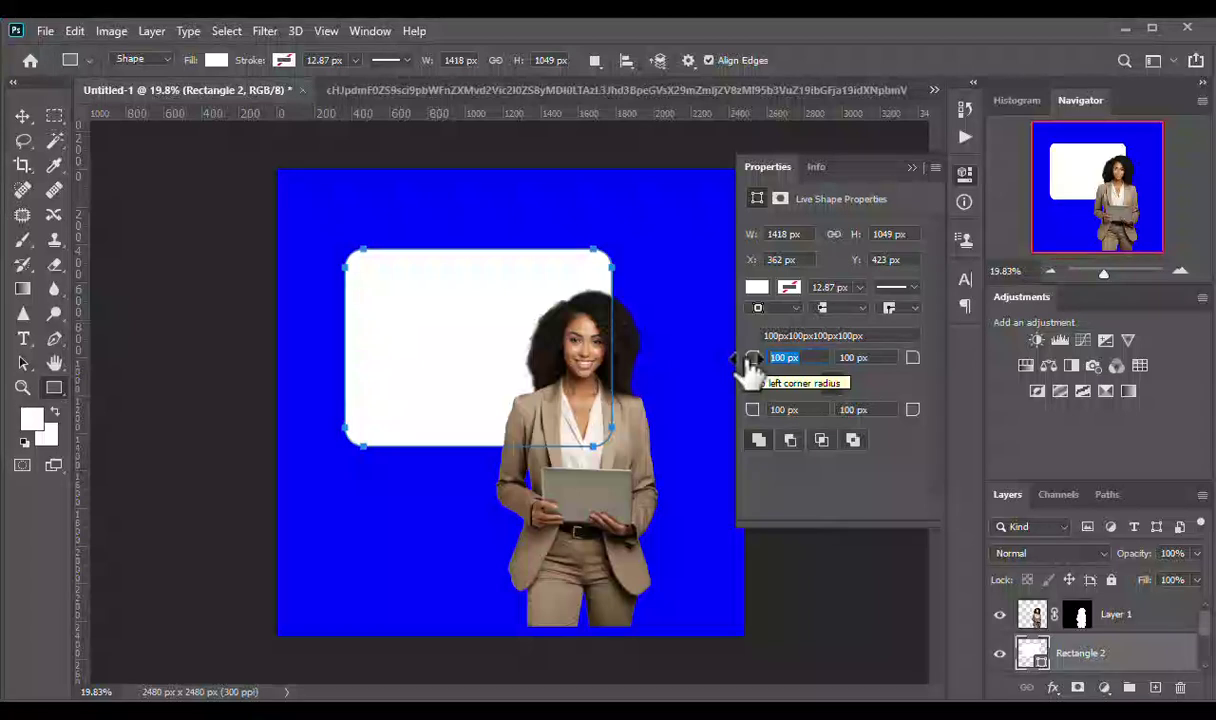
type("200")
key("Return")
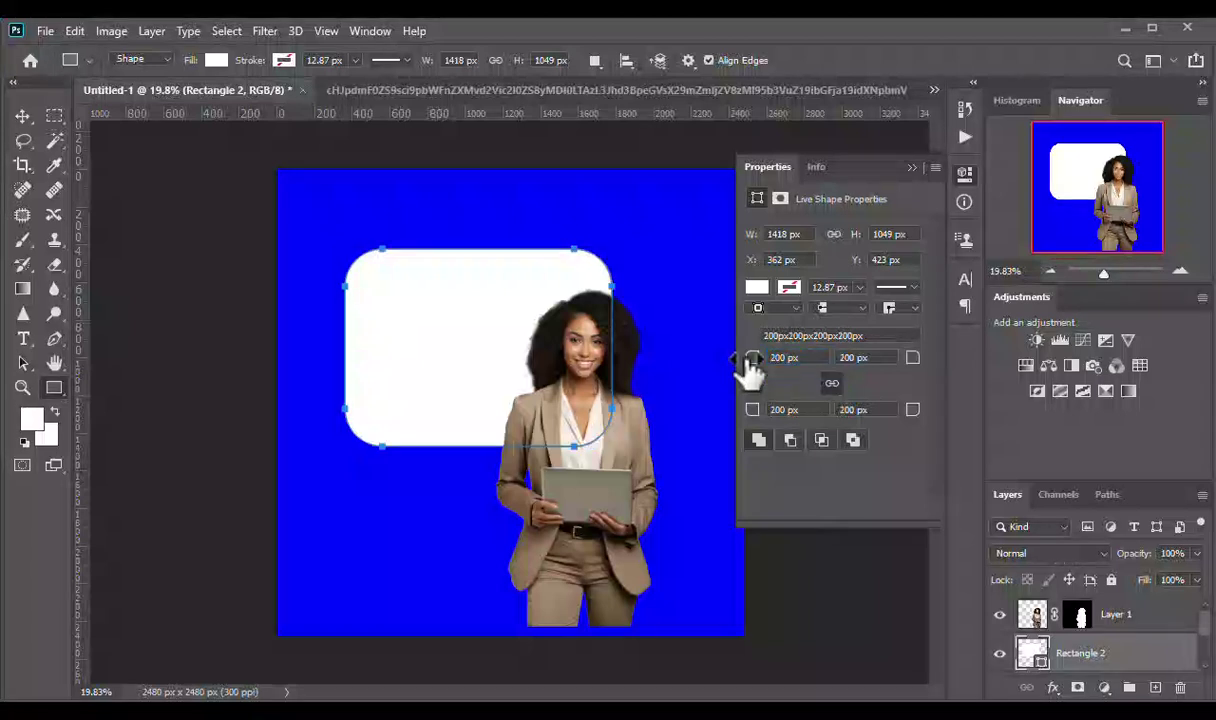
Set all four corner radii of the white rectangle to 150 px
left_click_drag(814, 355, 750, 366)
type("5")
key("Return")
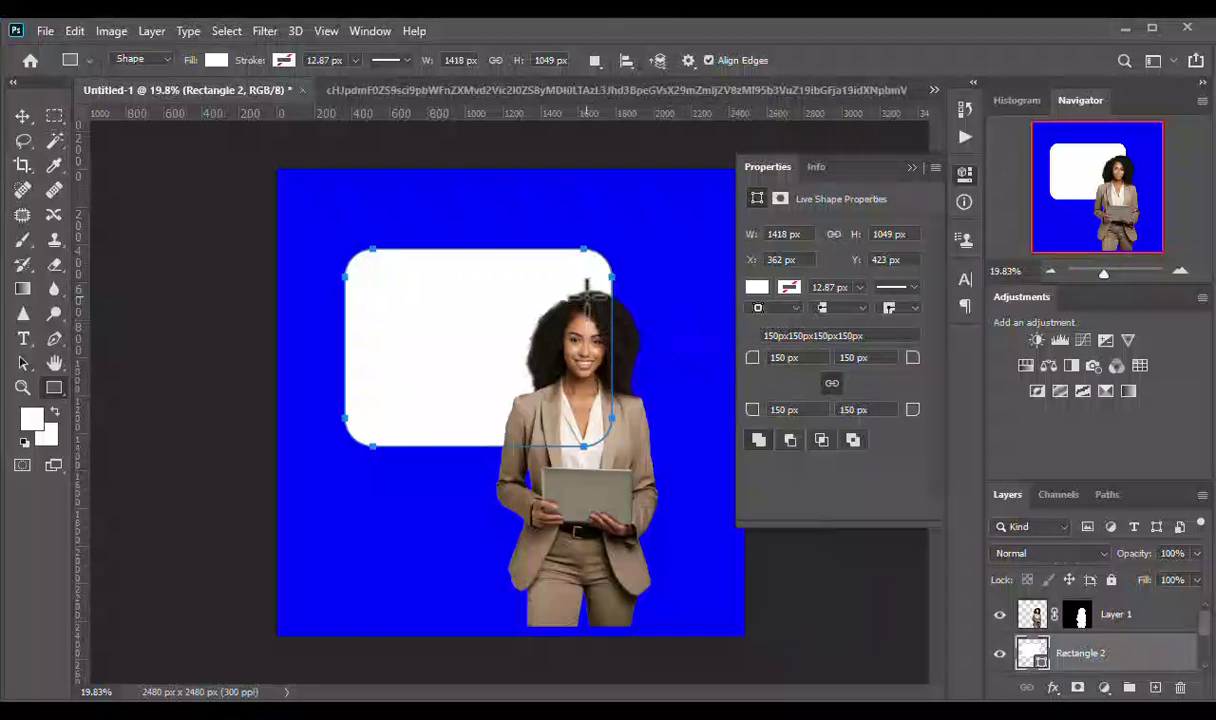
Add the white Calibri Bold 25 pt text "Withdraw your funds from SmartCast as easy as" on four lines just below the white rectangle
left_click(21, 115)
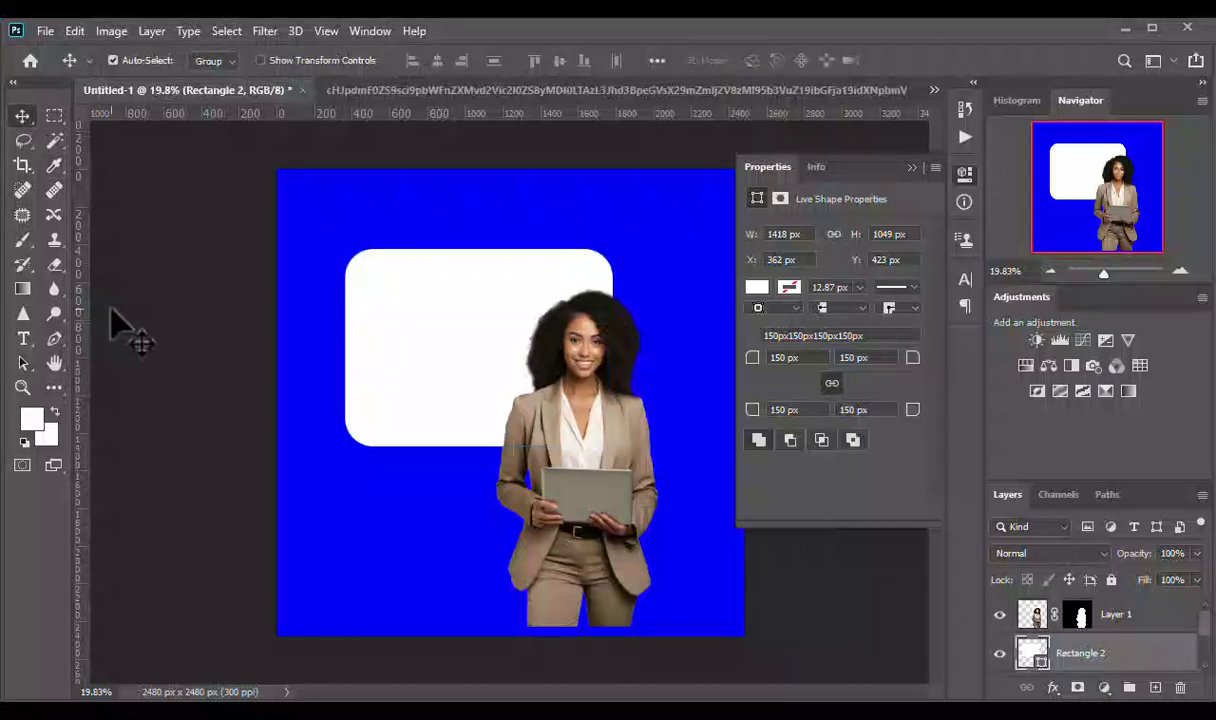
left_click(26, 342)
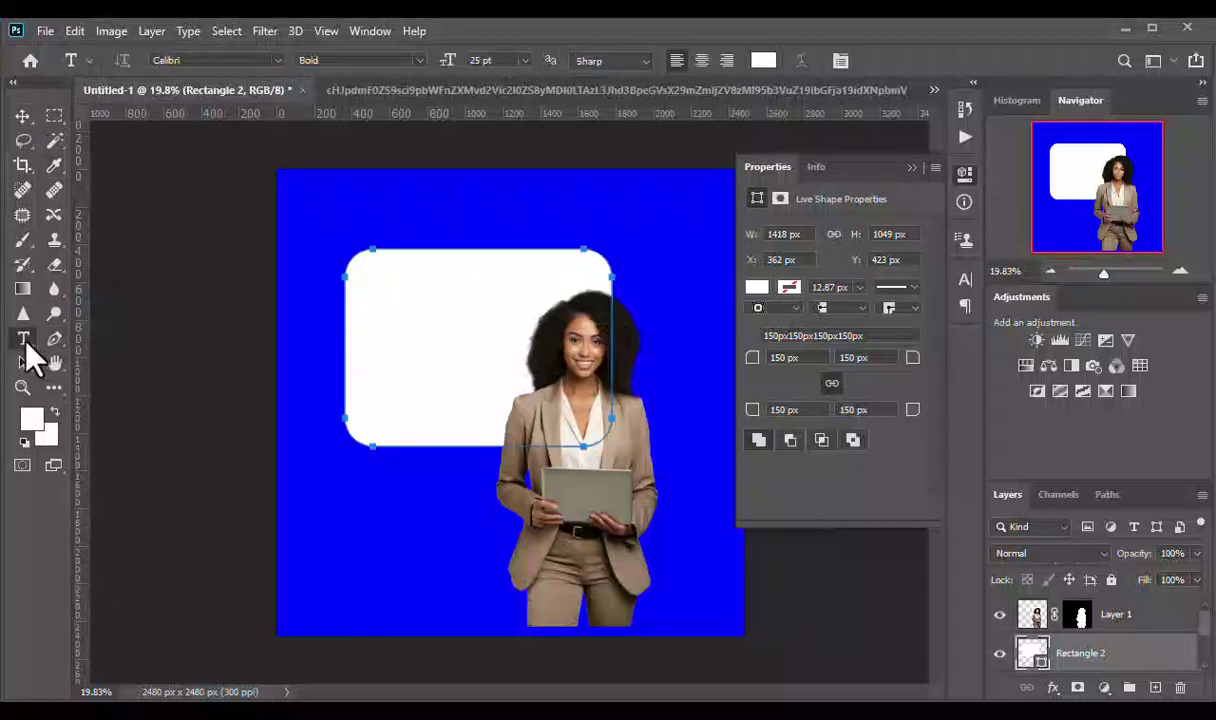
left_click(394, 525)
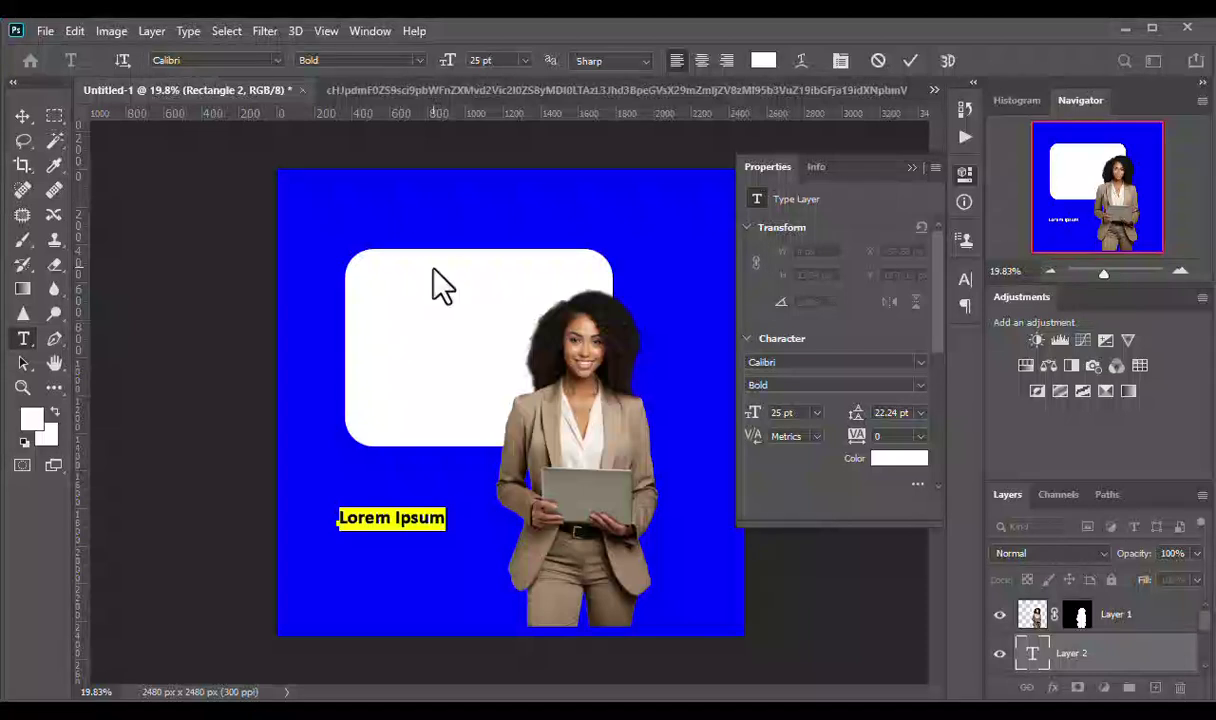
type("w")
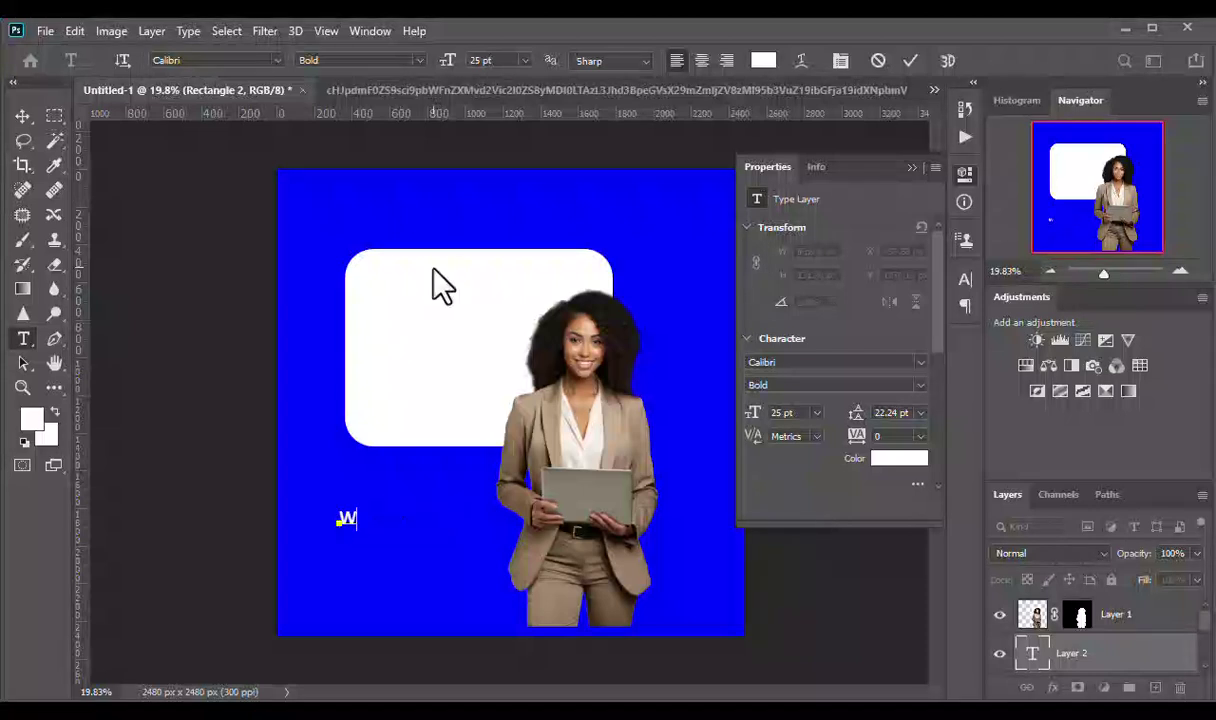
type("i")
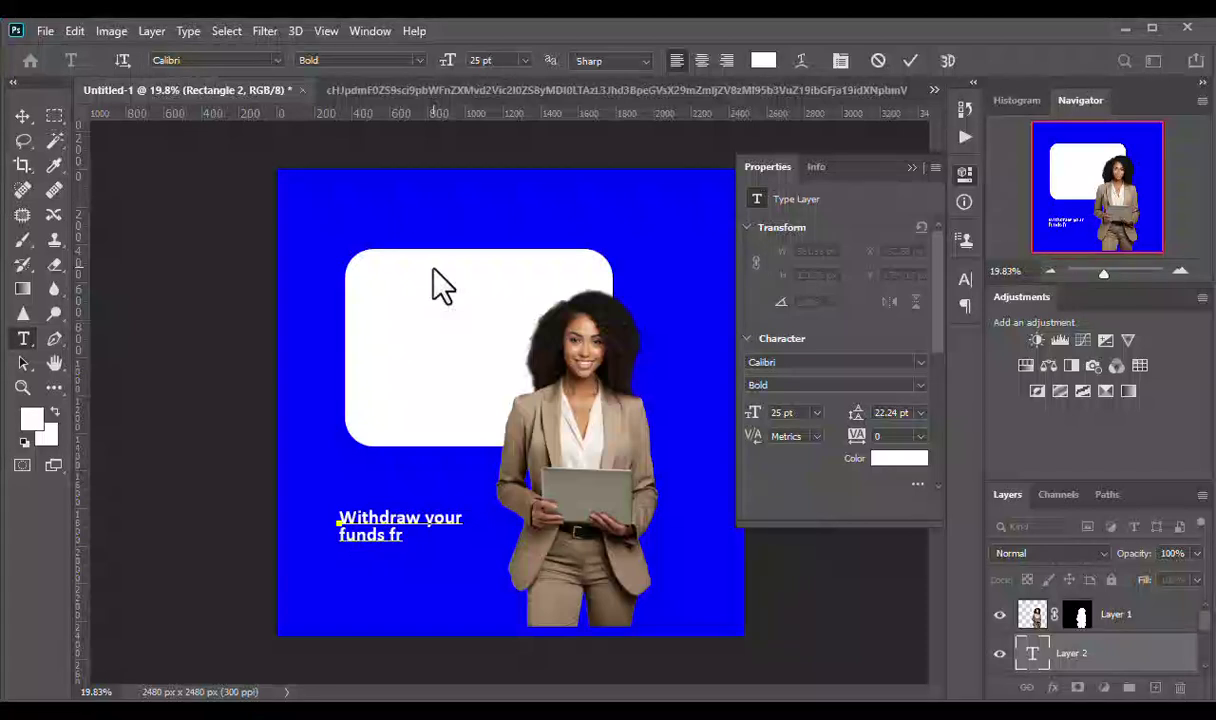
type("om Smartcast")
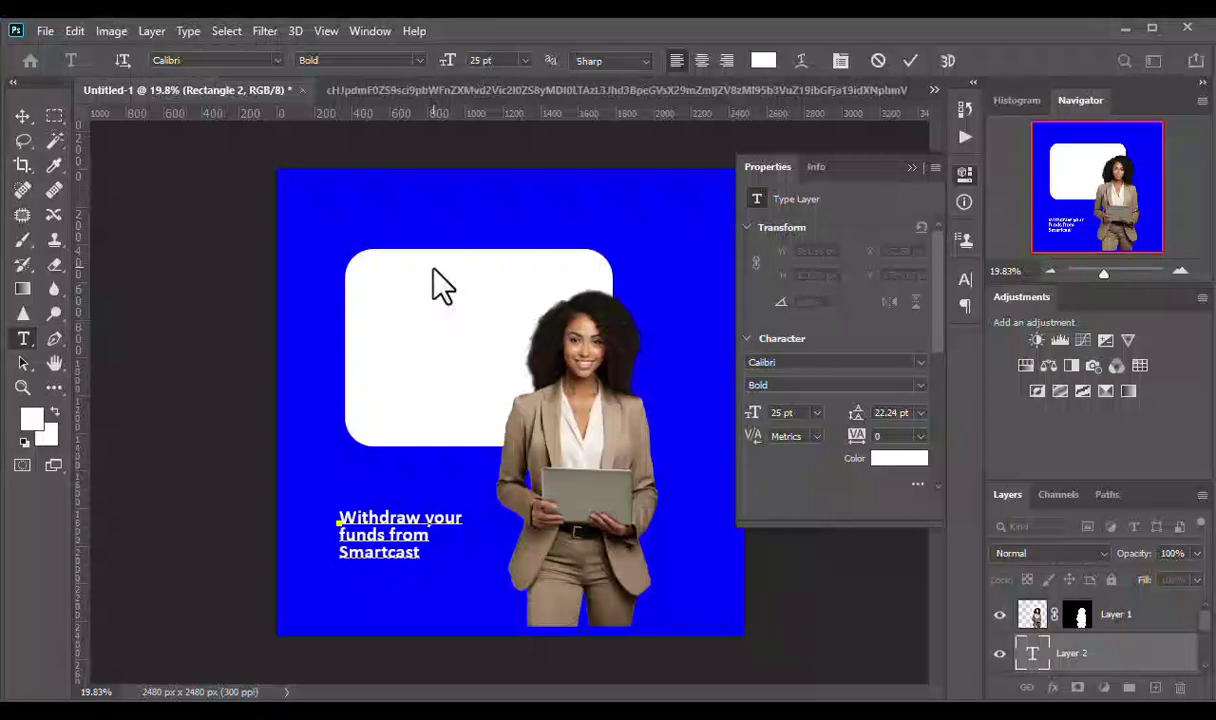
key("BackSpace")
key("BackSpace")
key("BackSpace")
key("BackSpace")
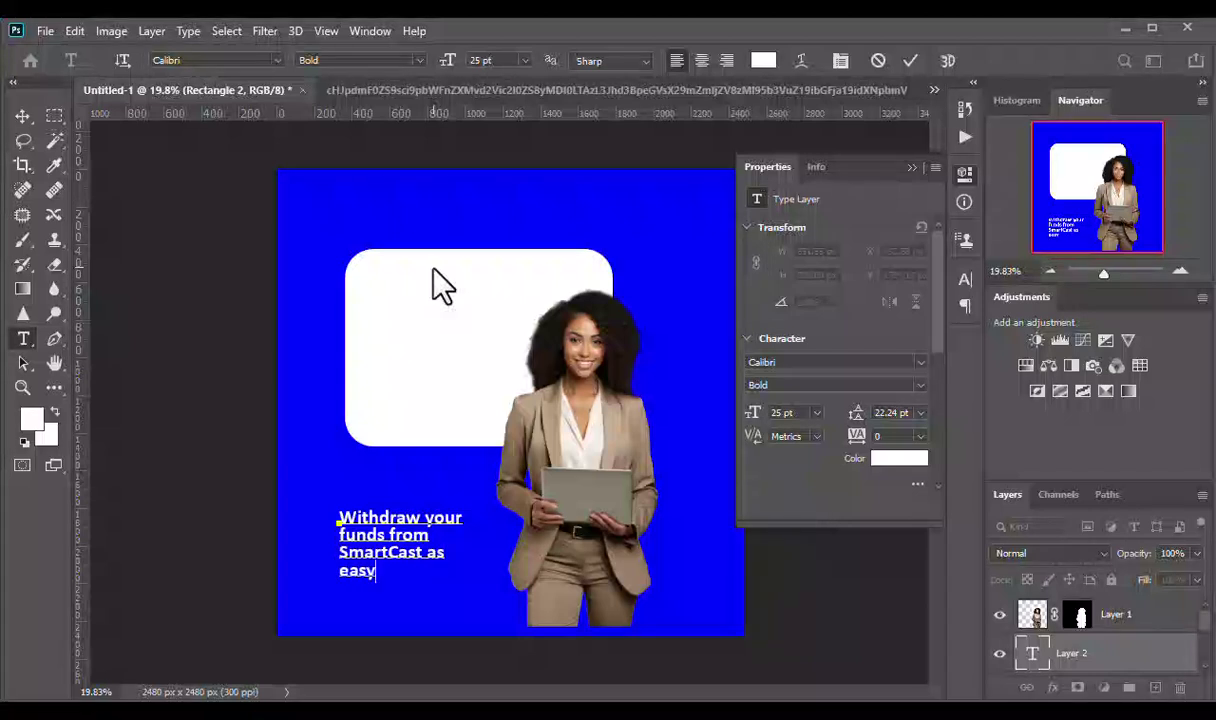
type("as")
left_click(24, 116)
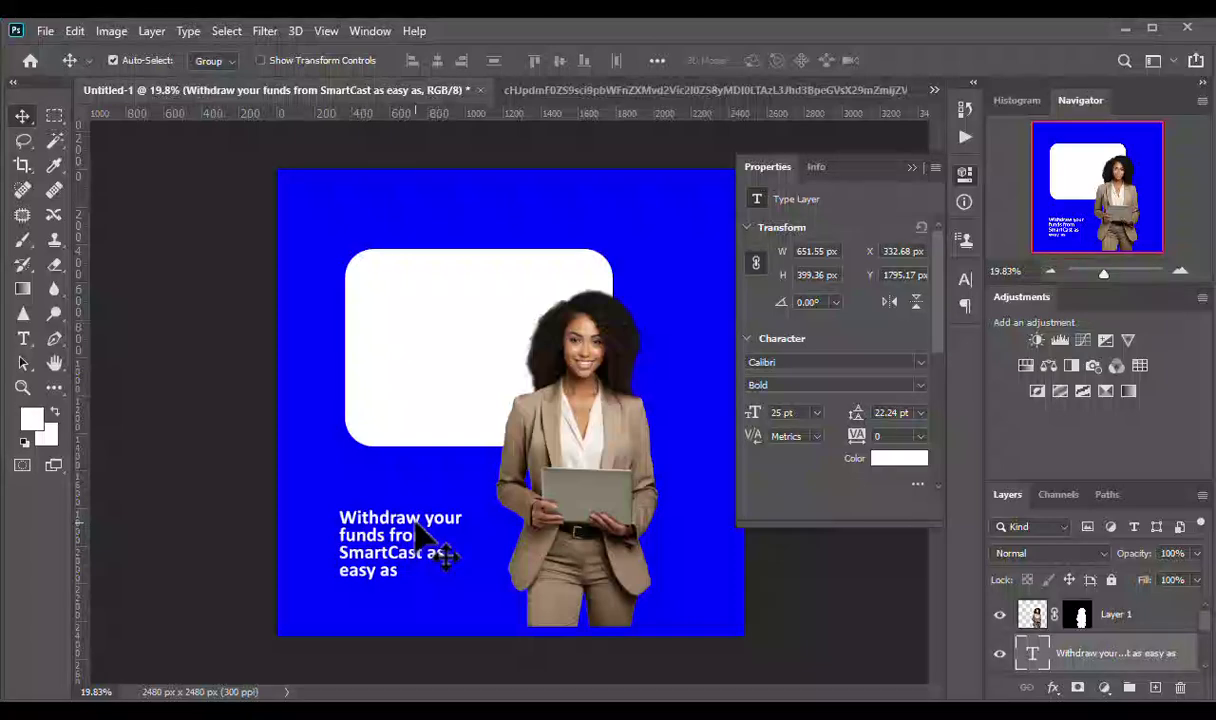
left_click_drag(420, 537, 421, 493)
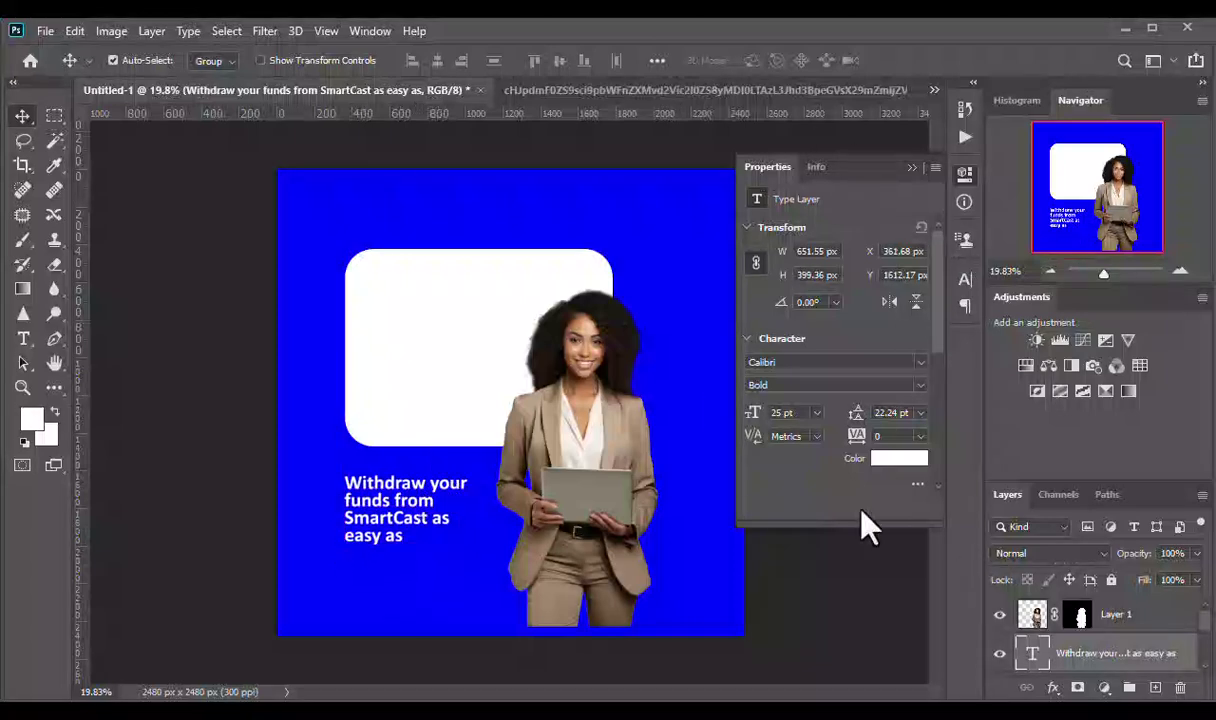
Set the headline text colour to black (000000) and move the text onto the upper part of the white rounded rectangle
left_click(966, 281)
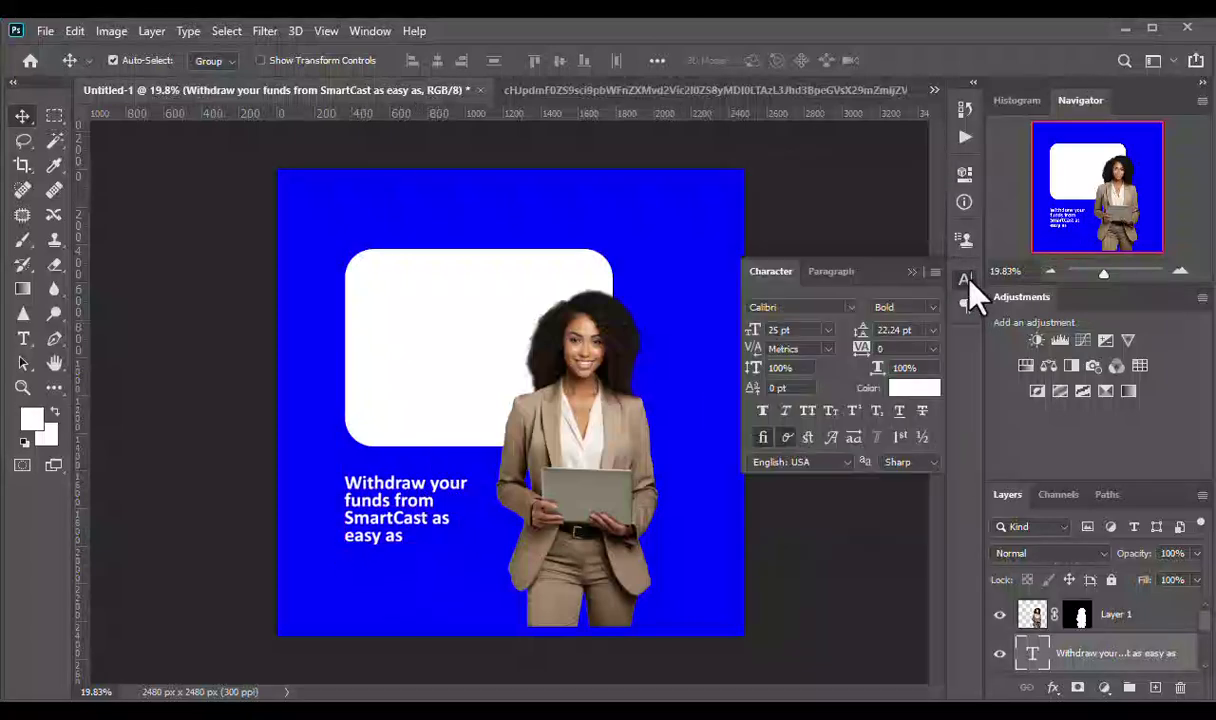
left_click(905, 389)
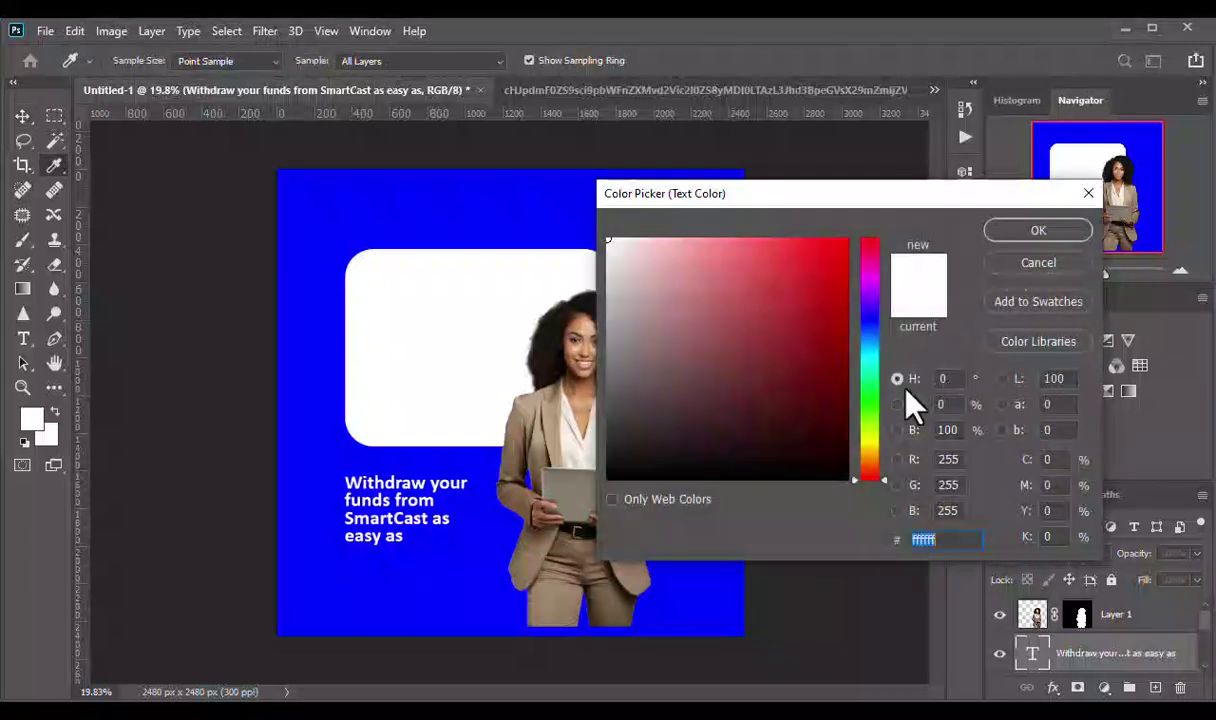
left_click(537, 525)
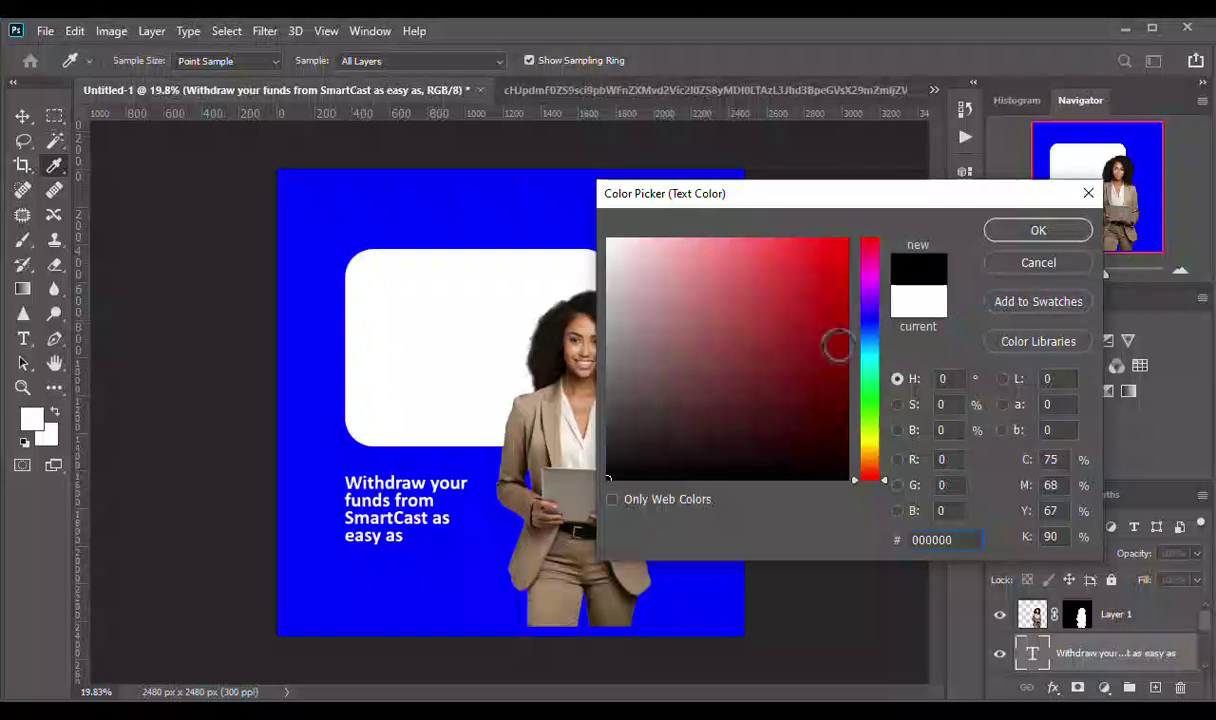
left_click(1038, 230)
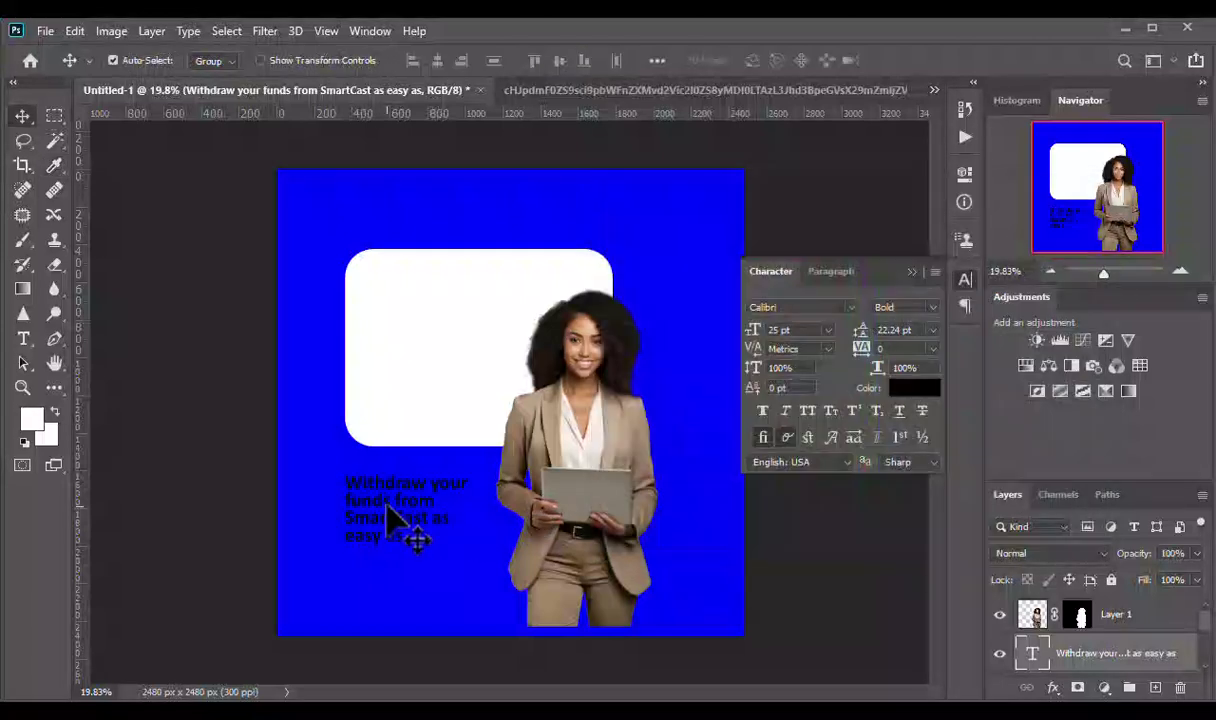
left_click_drag(401, 498, 418, 303)
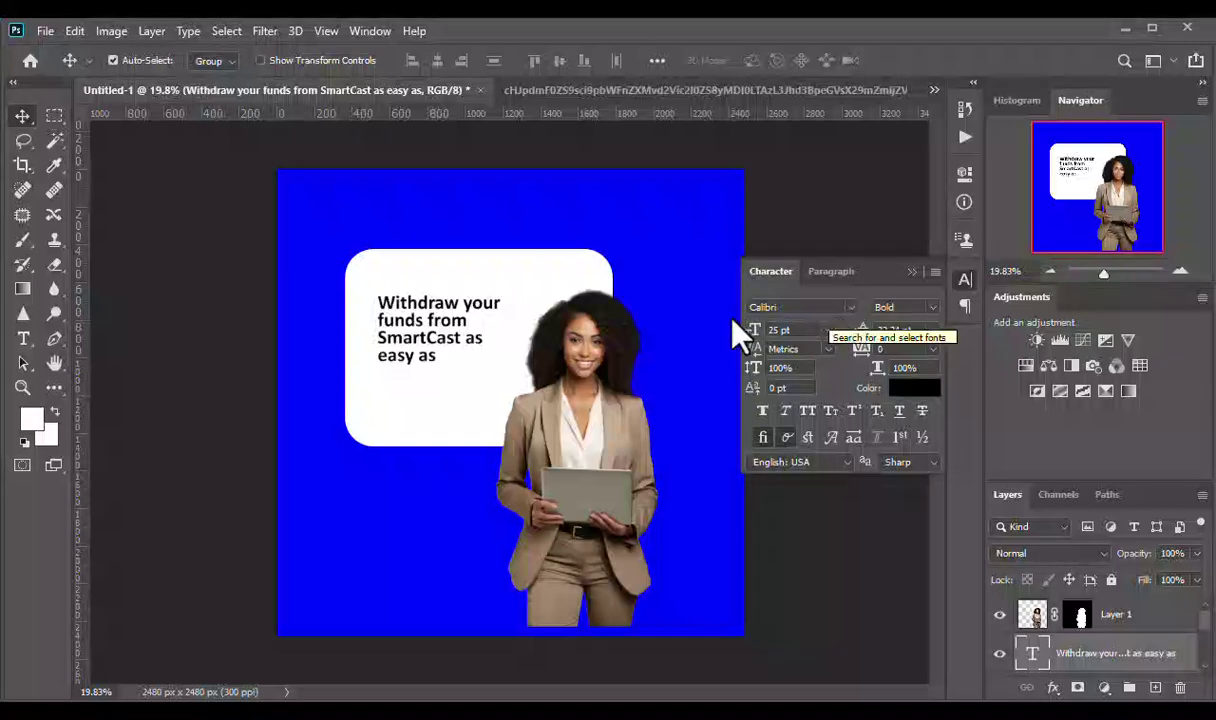
Colour only the words "Withdraw your funds" in the headline red (ff0000)
scroll(412, 326, "up", 2)
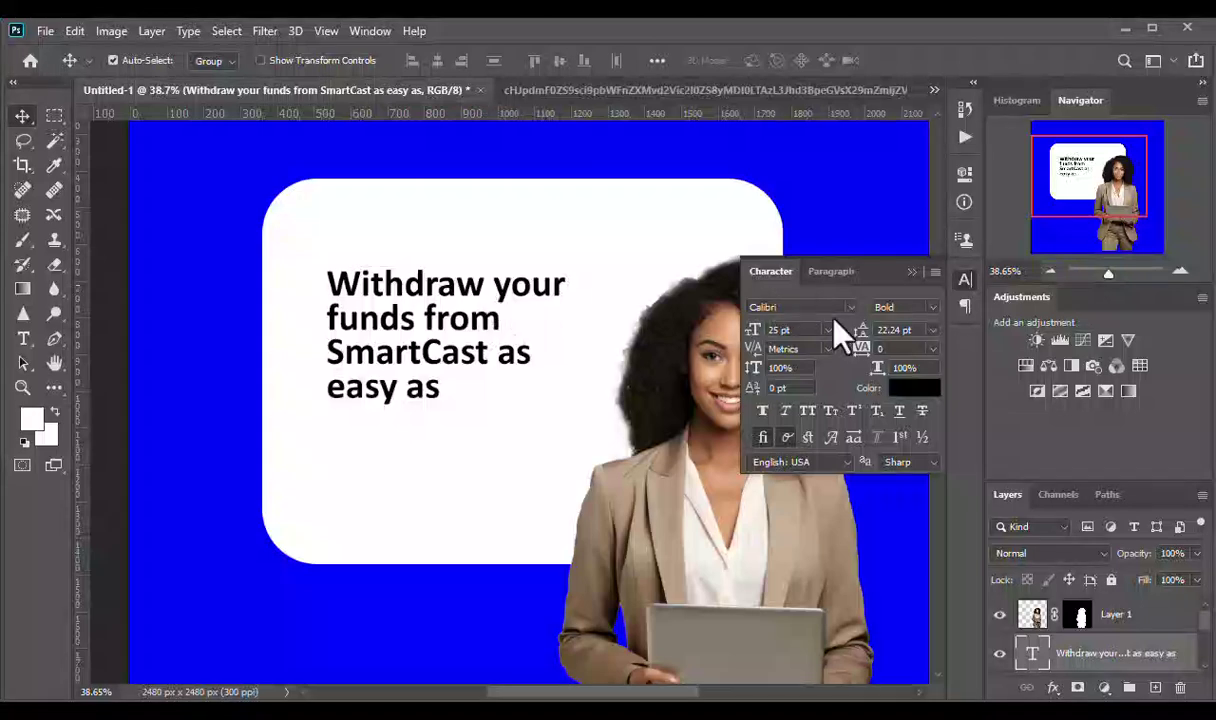
left_click(933, 308)
left_click(936, 307)
double_click(467, 283)
left_click(479, 280)
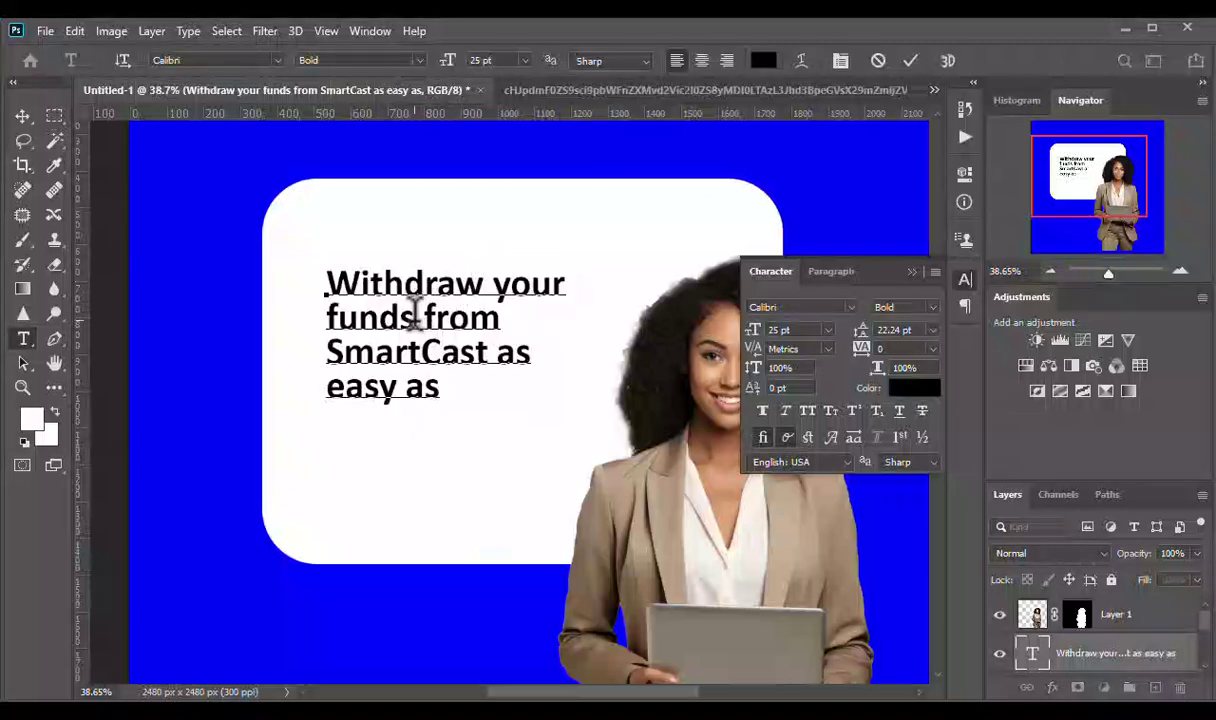
left_click_drag(414, 318, 320, 282)
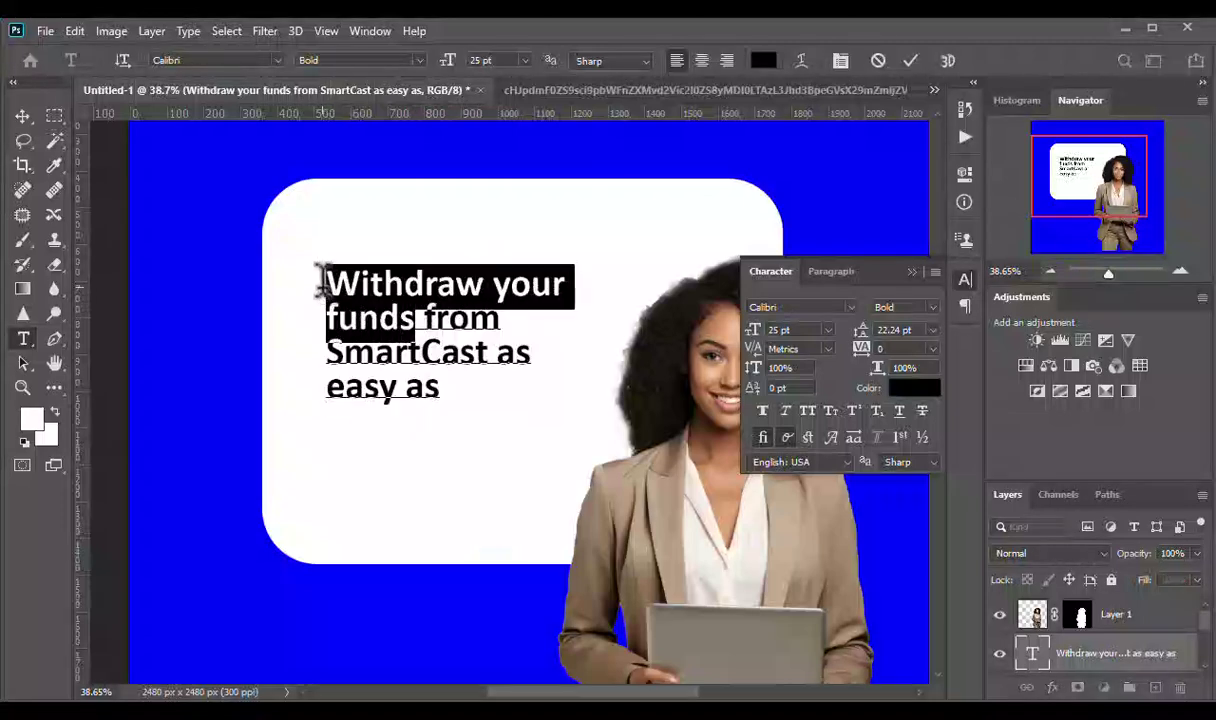
left_click(910, 390)
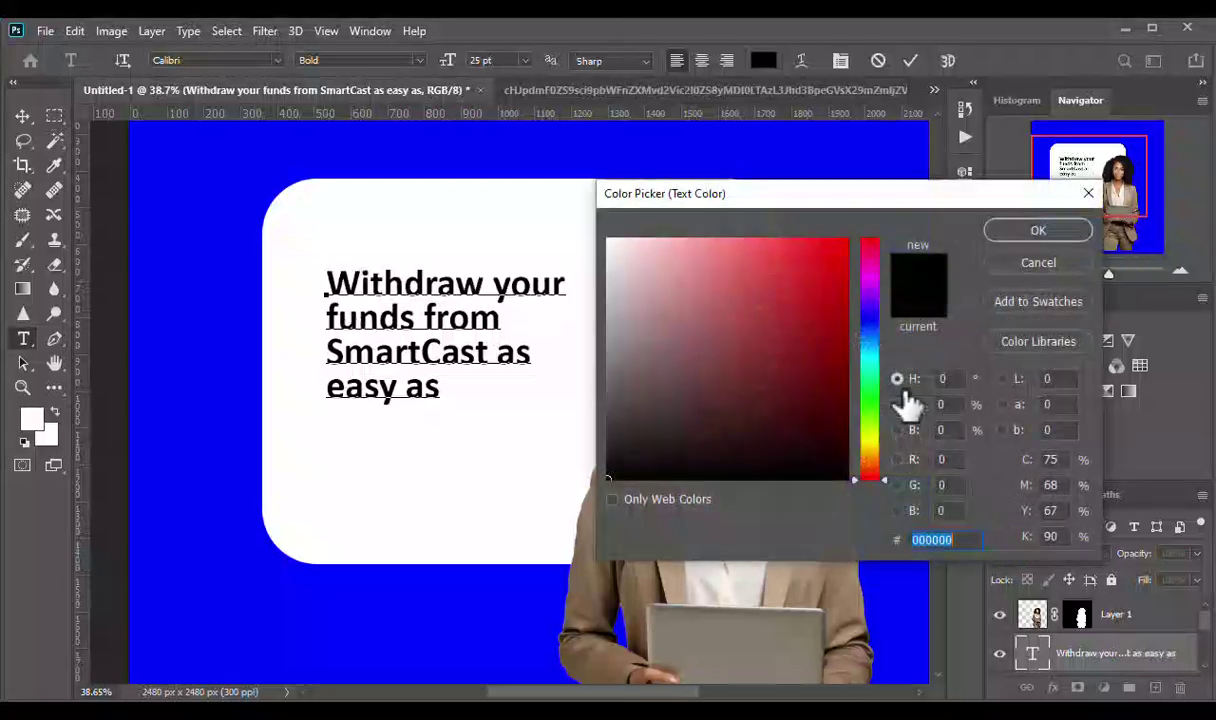
type("ff0000")
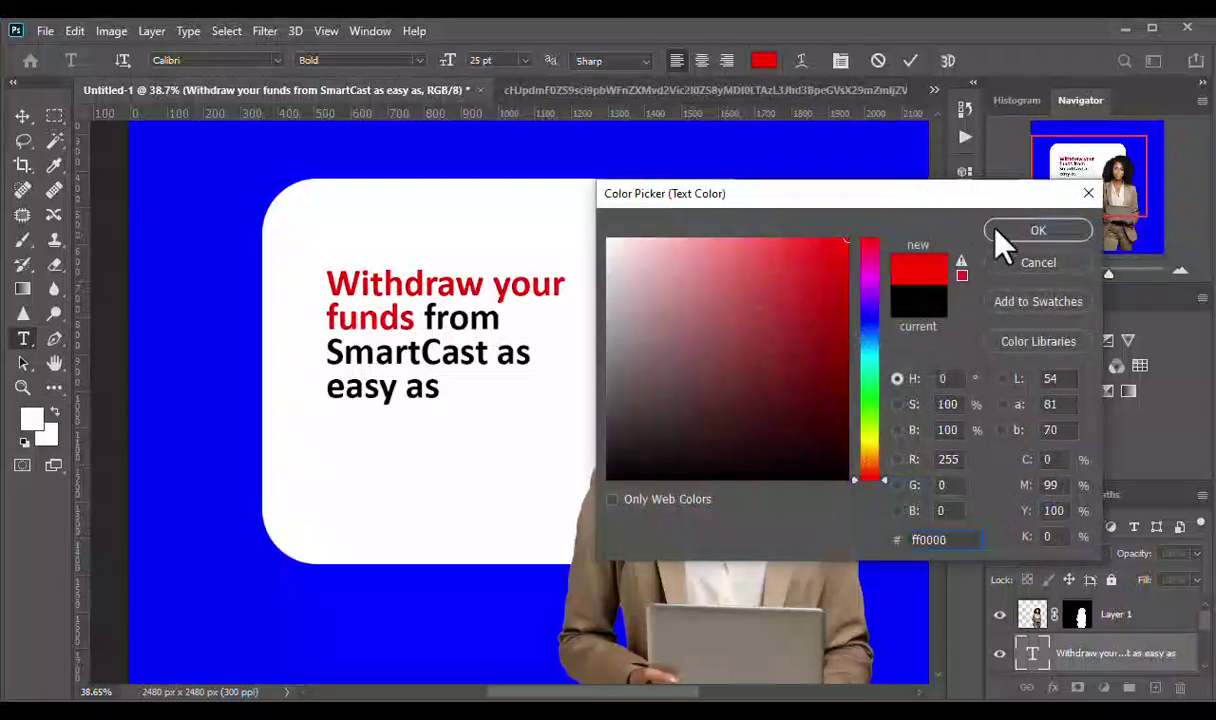